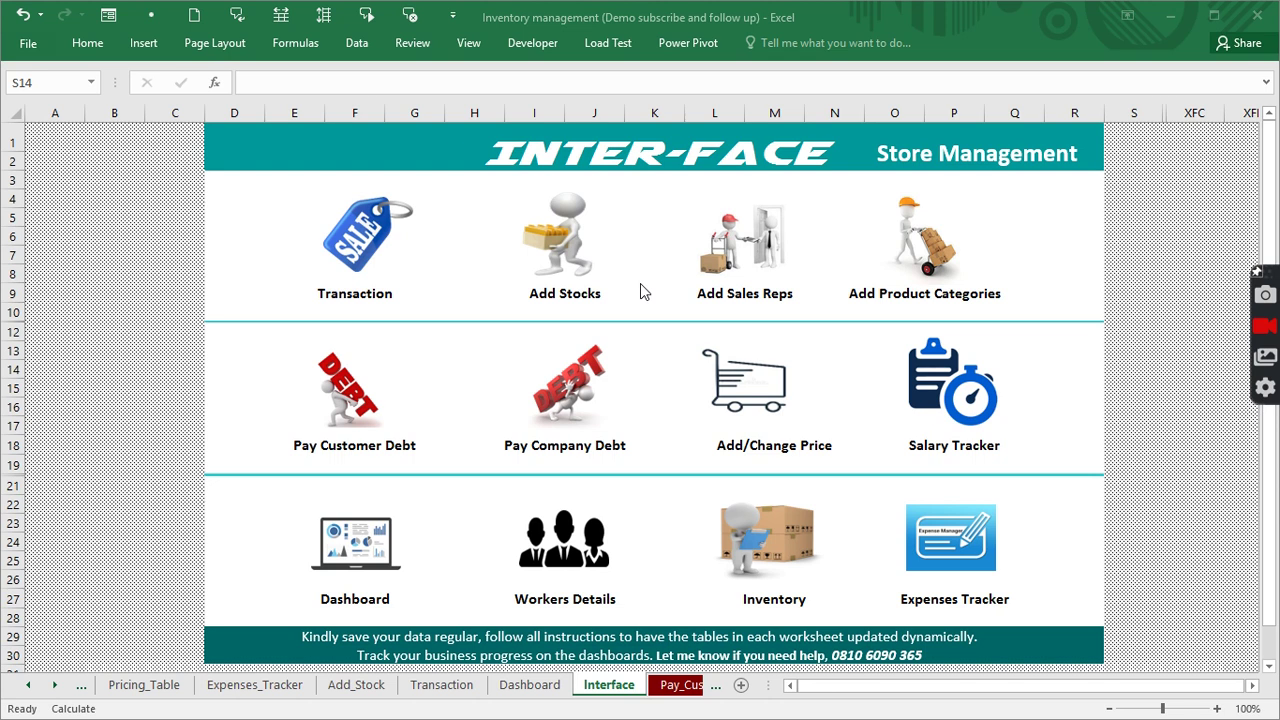
Open the product inventory from the interface sheet and include the On Stock rows in the Status filter.
left_click(766, 554)
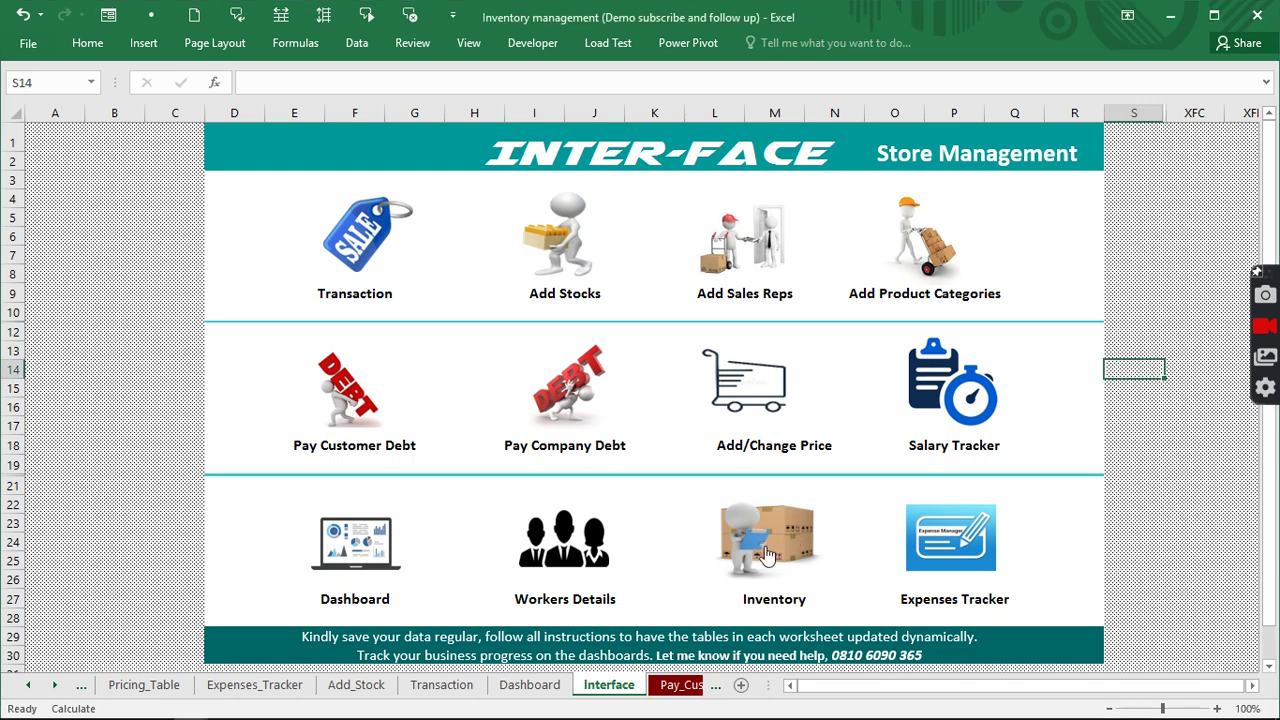
left_click(766, 554)
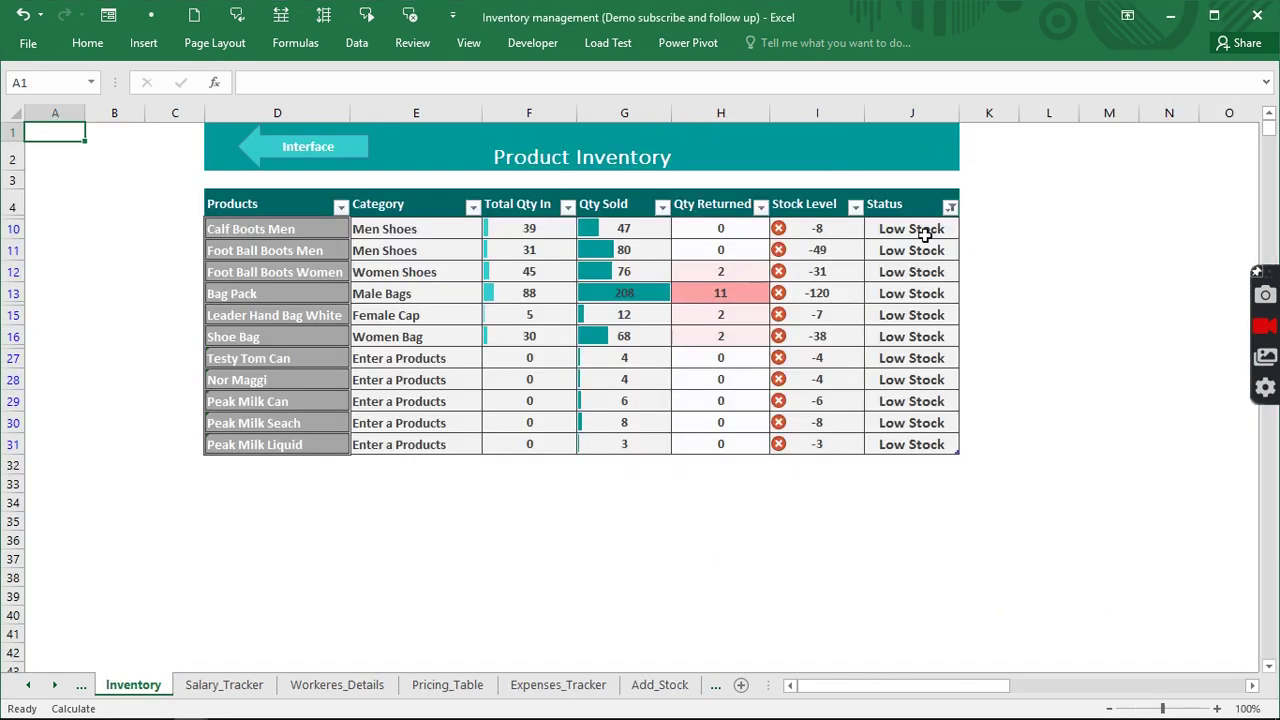
left_click(950, 209)
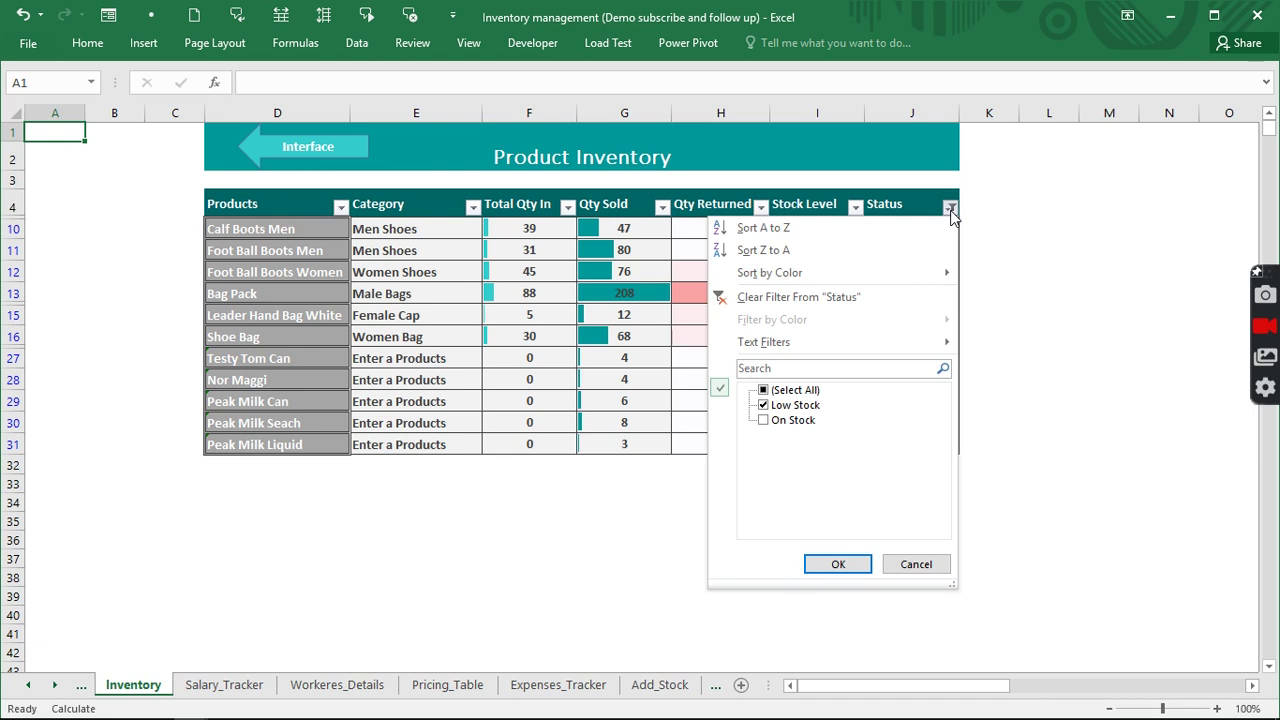
left_click(770, 421)
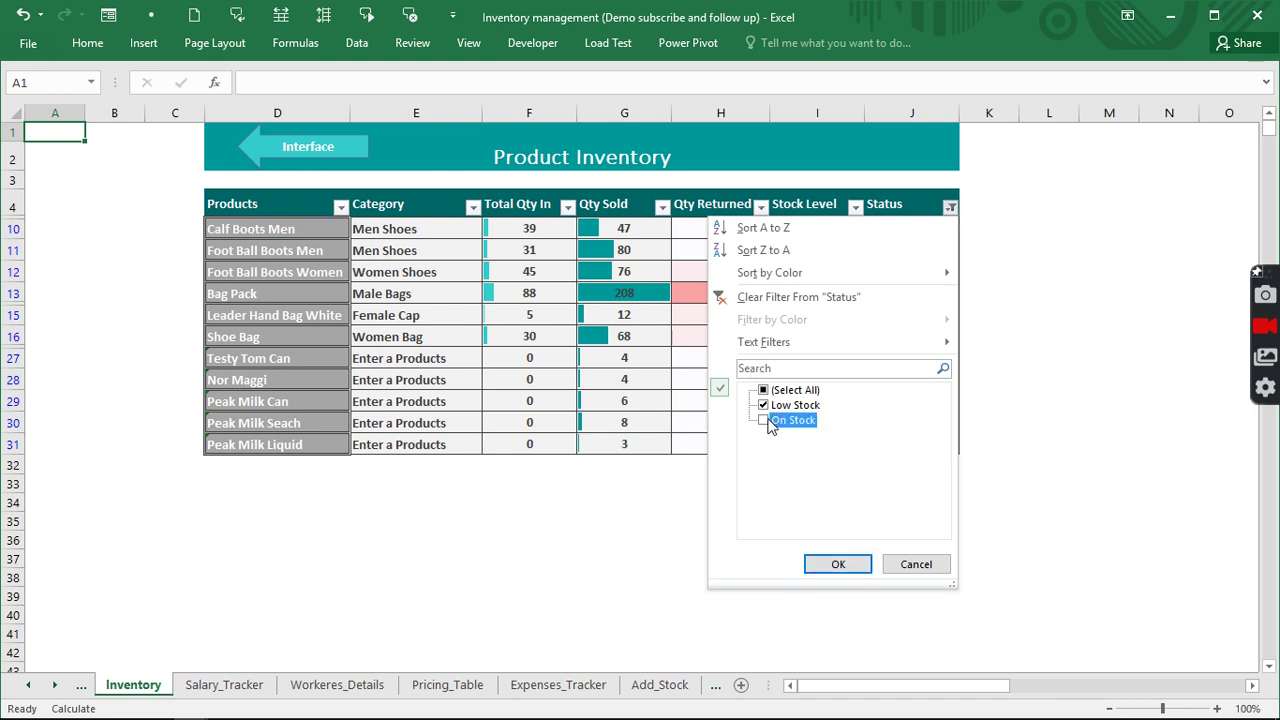
left_click(828, 564)
key("ctrl+z")
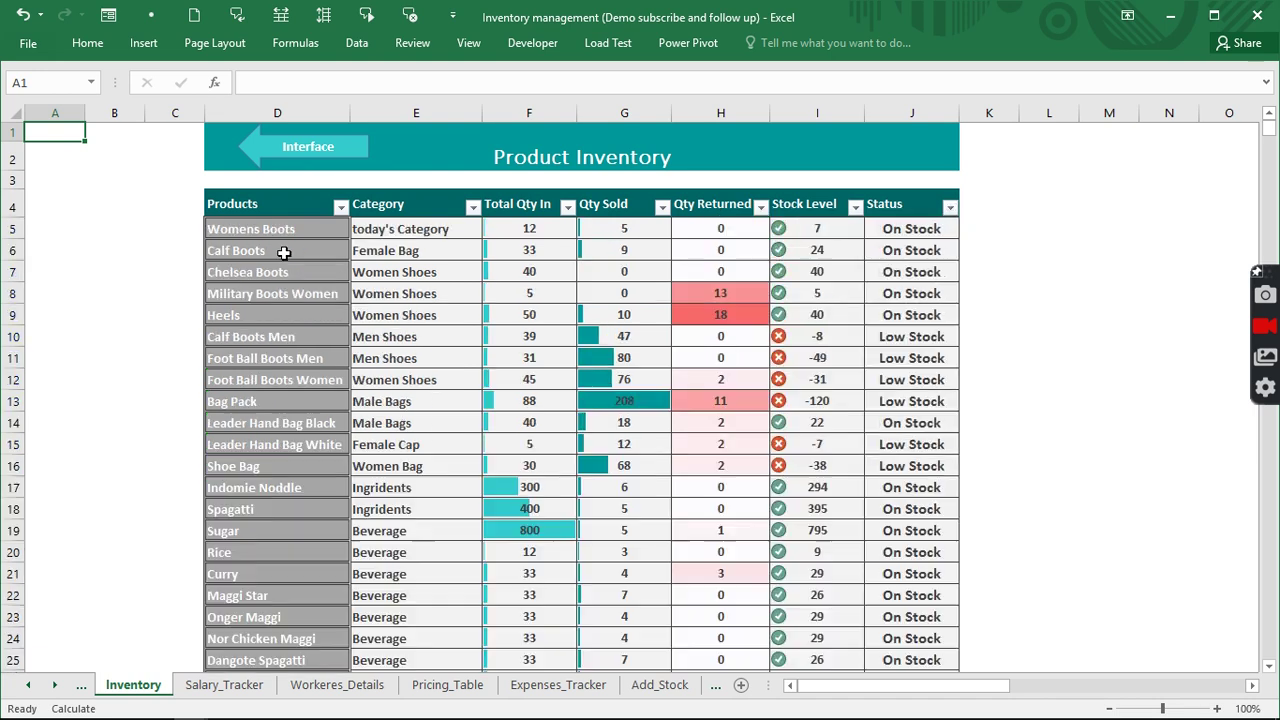
Examine the Total Qty In, Qty Sold, Qty Returned and Stock Level formulas for Womens Boots.
left_click(550, 222)
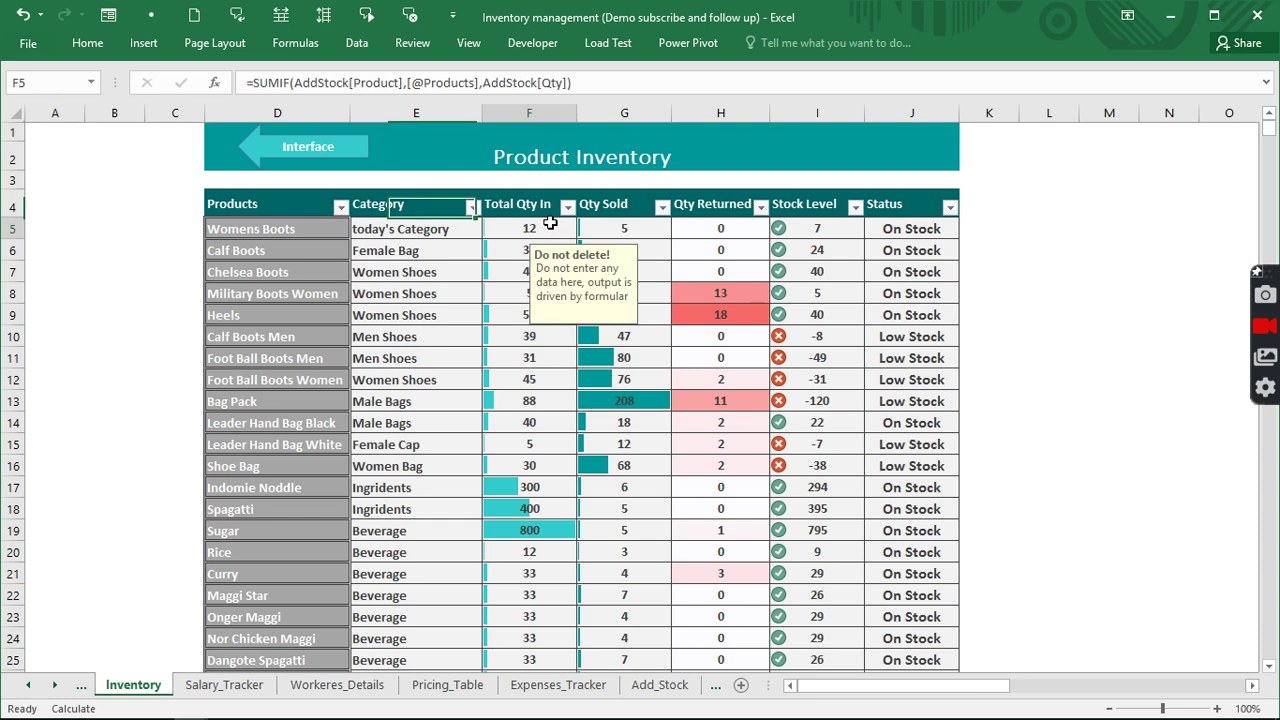
left_click(660, 225)
left_click(690, 228)
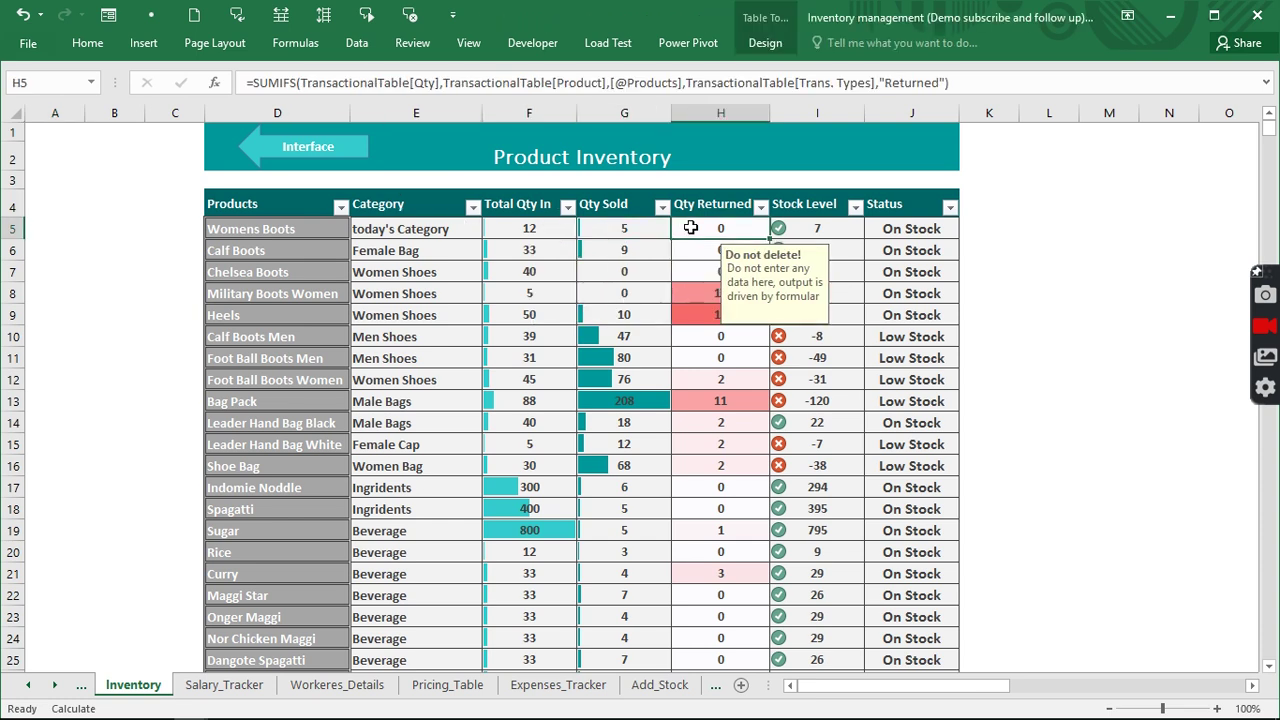
left_click(804, 228)
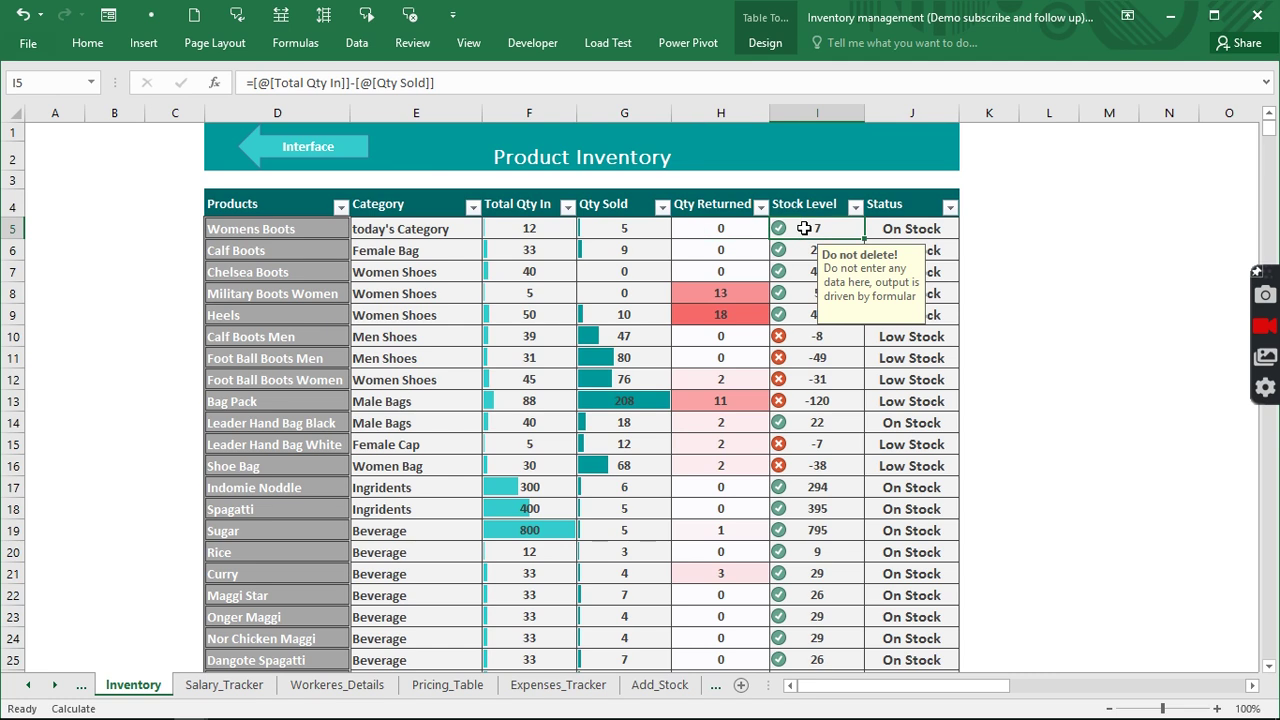
Switch to the open workbook Inventory Management Part-2 Price-Table.
left_click(474, 44)
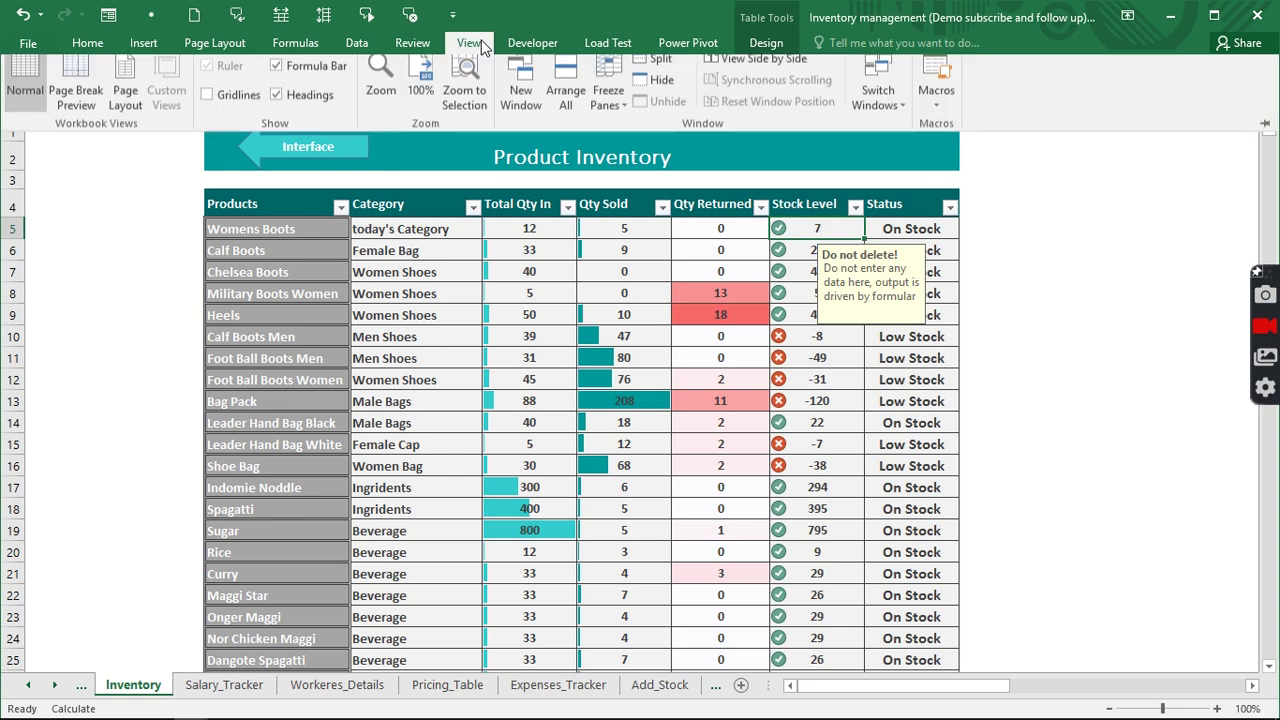
left_click(877, 104)
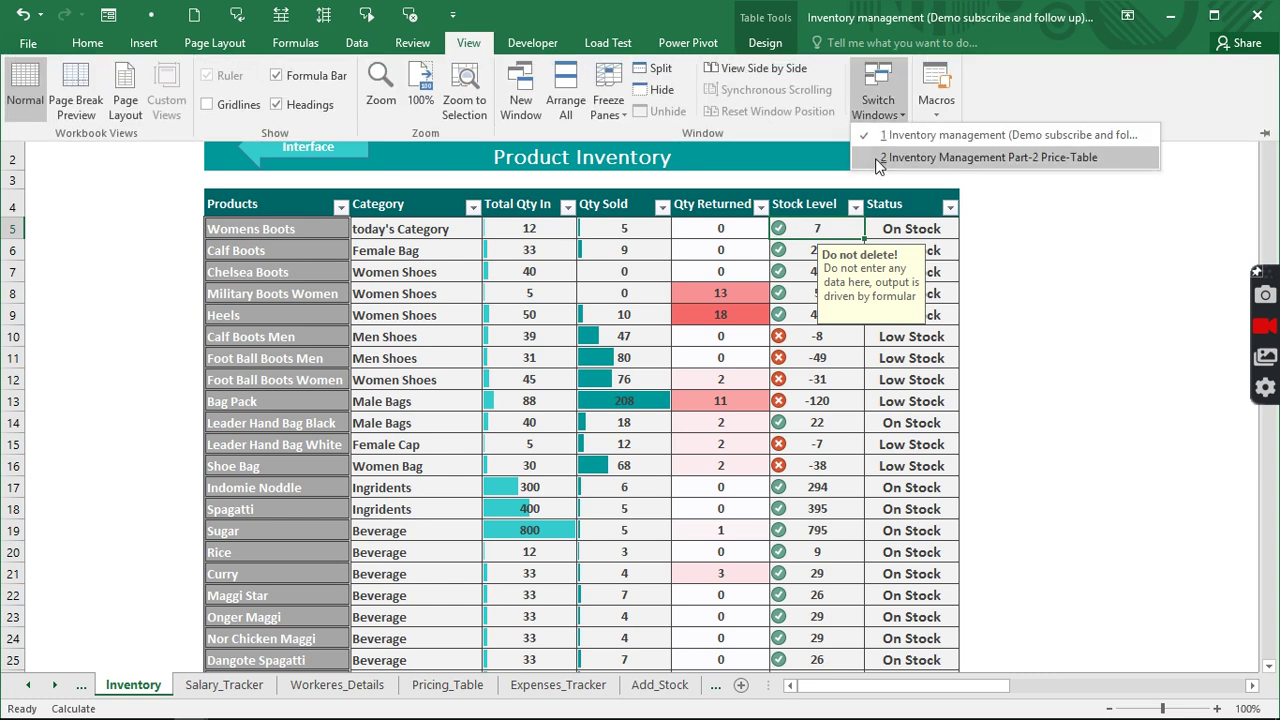
left_click(878, 160)
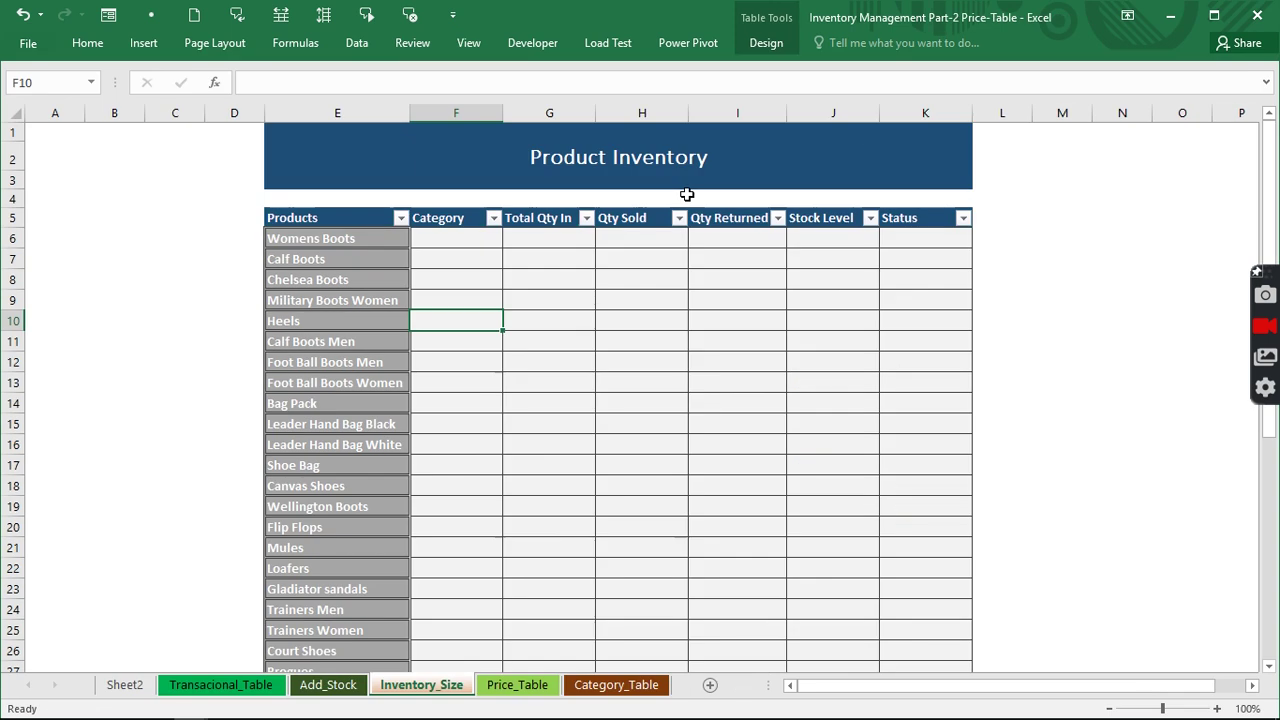
left_click(442, 241)
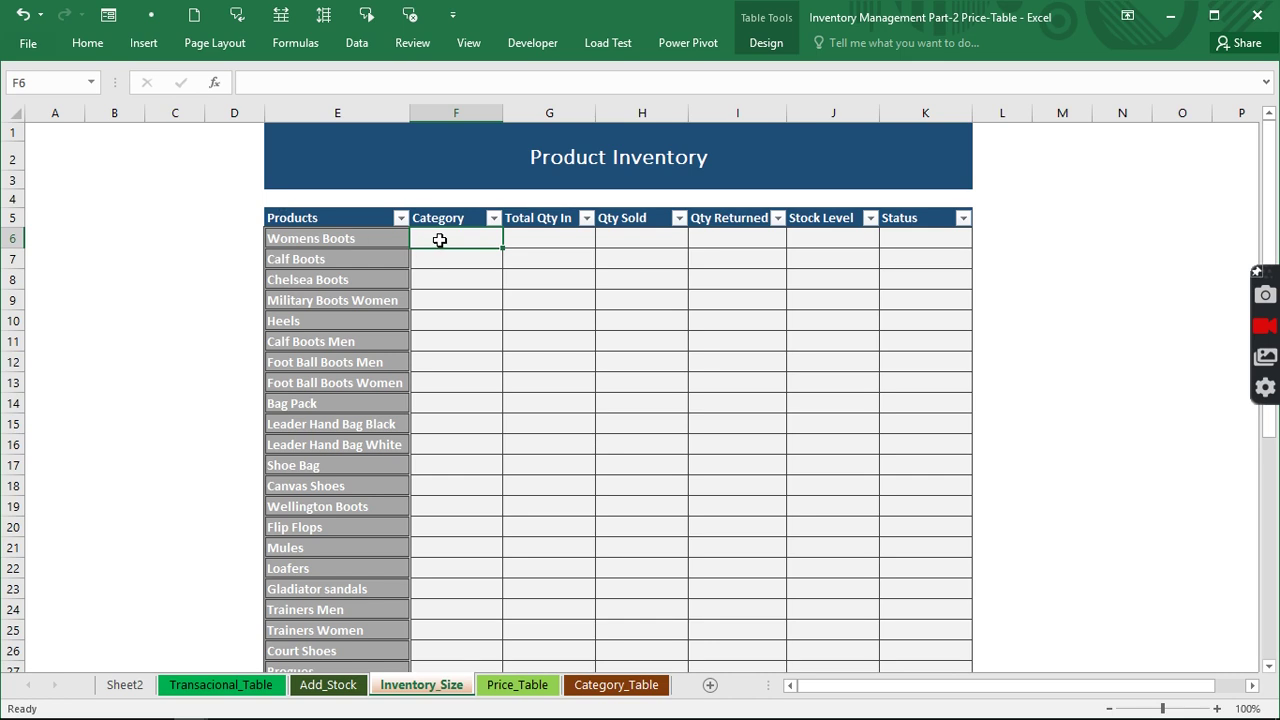
type("=")
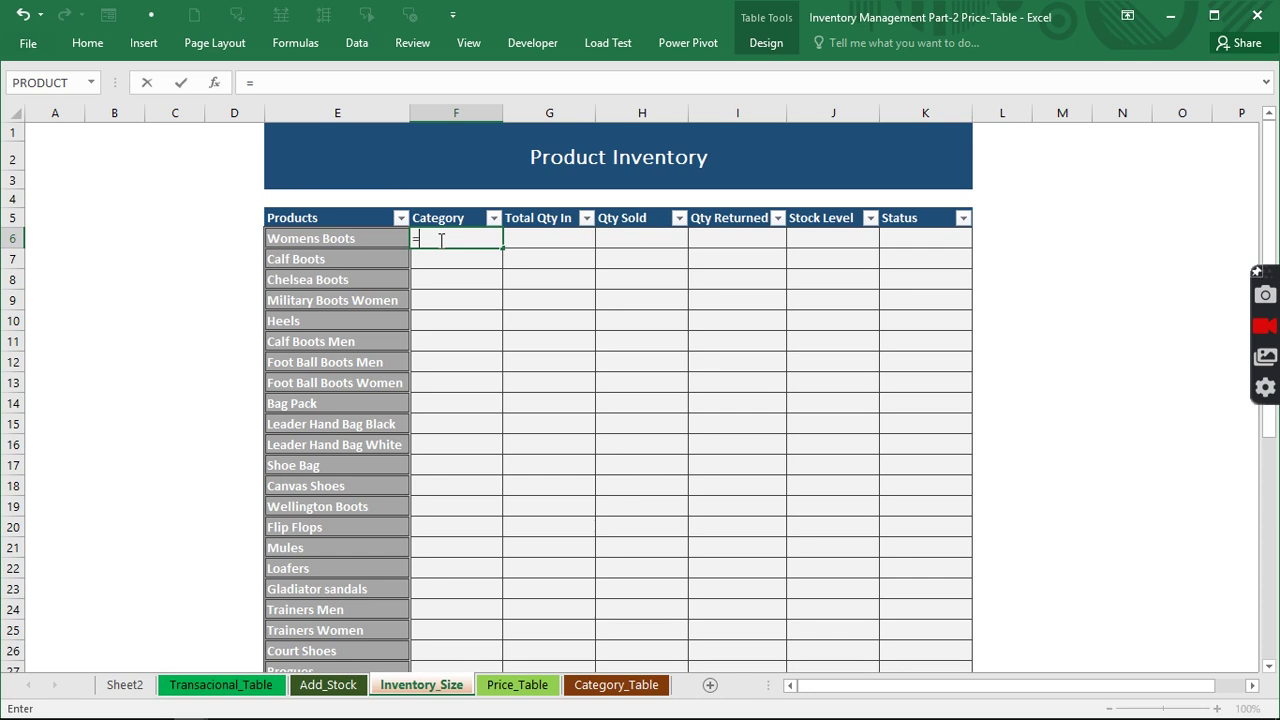
type("ind")
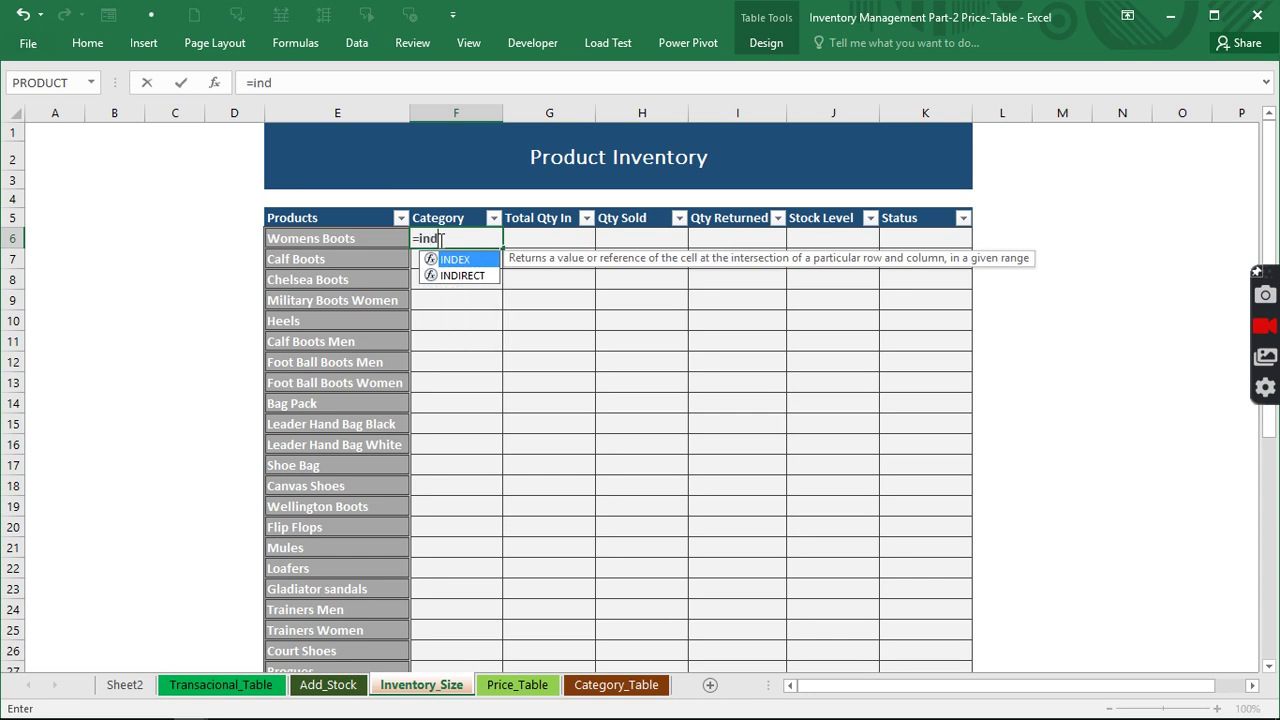
key("Tab")
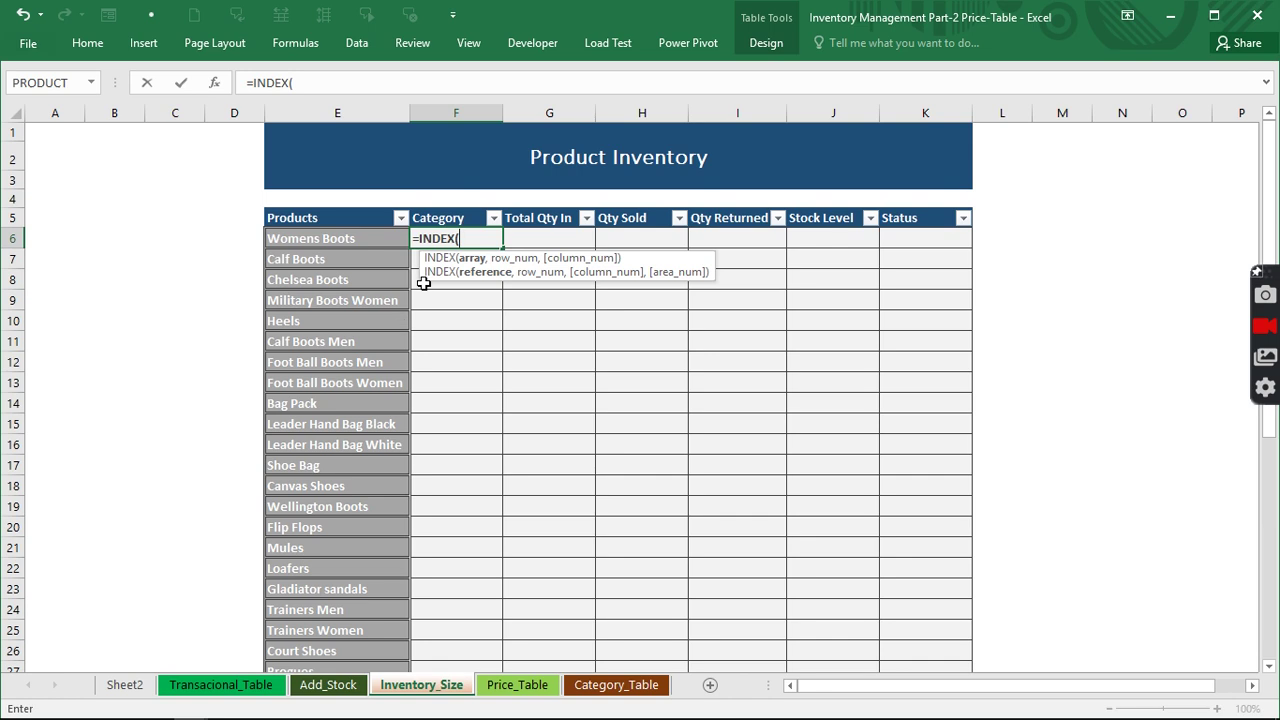
left_click(310, 687)
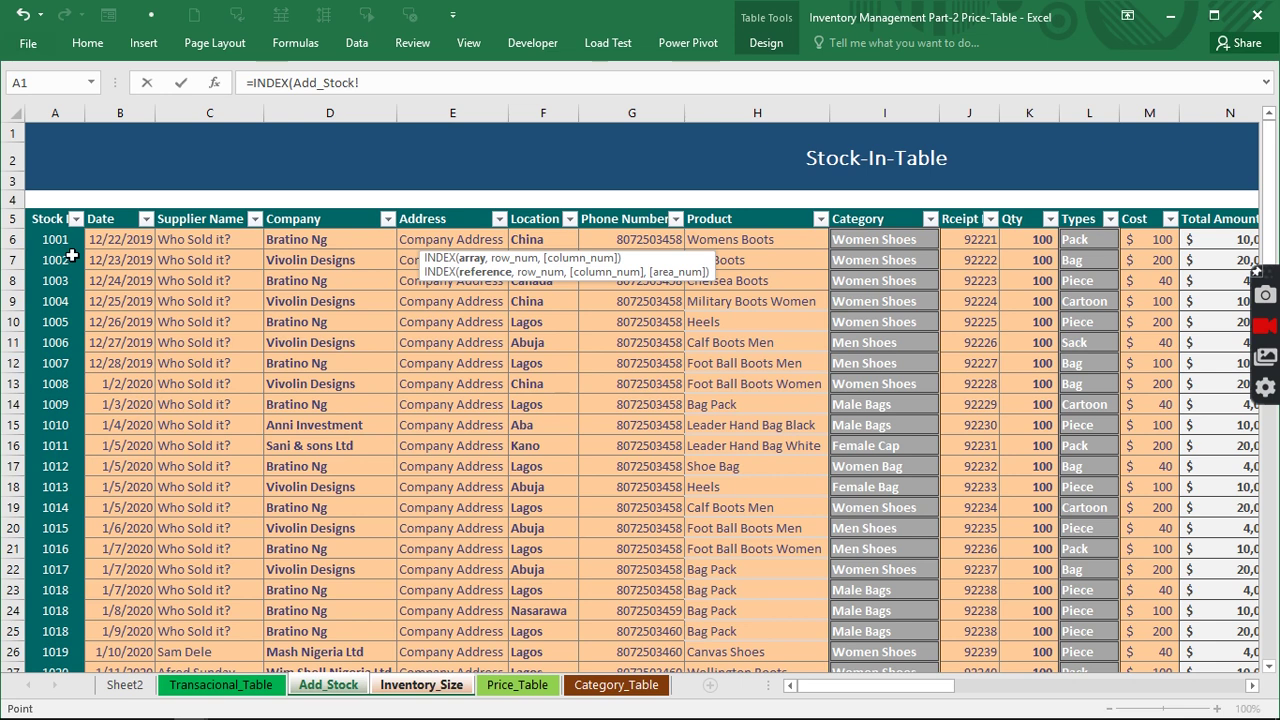
key("Escape")
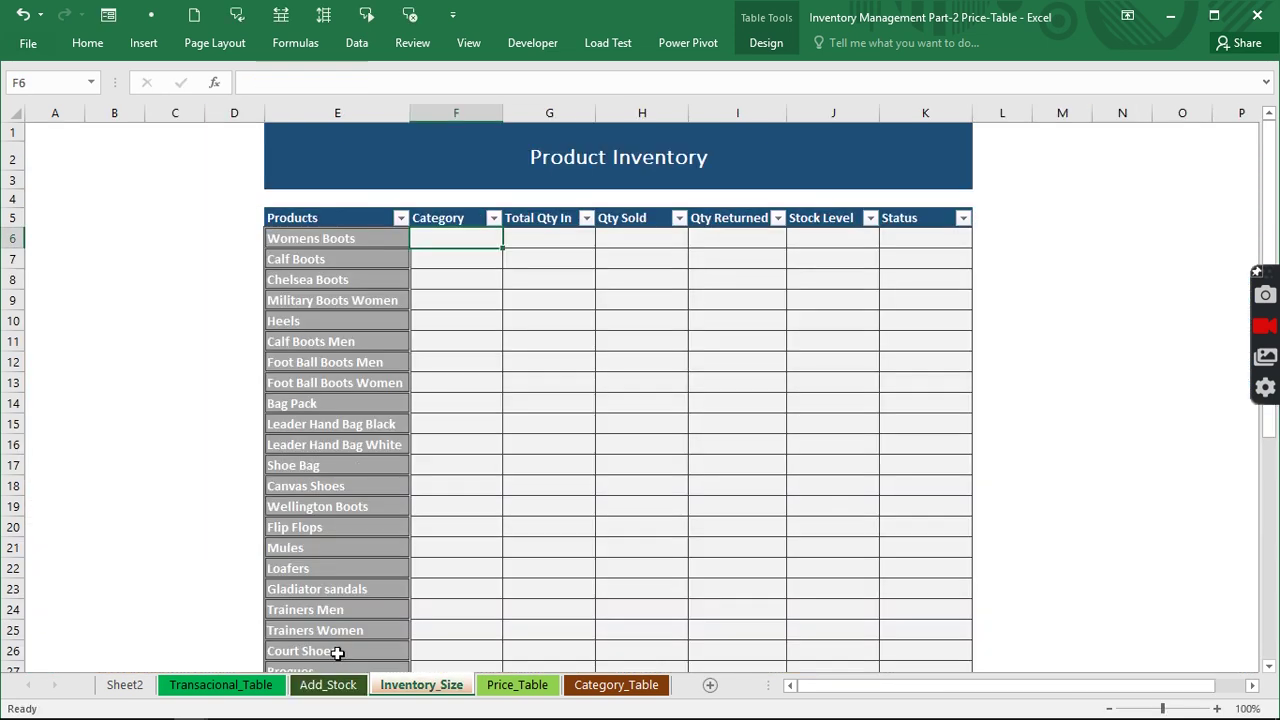
Check the table name assigned to the Stock-In-Table on the Add_Stock sheet.
left_click(330, 685)
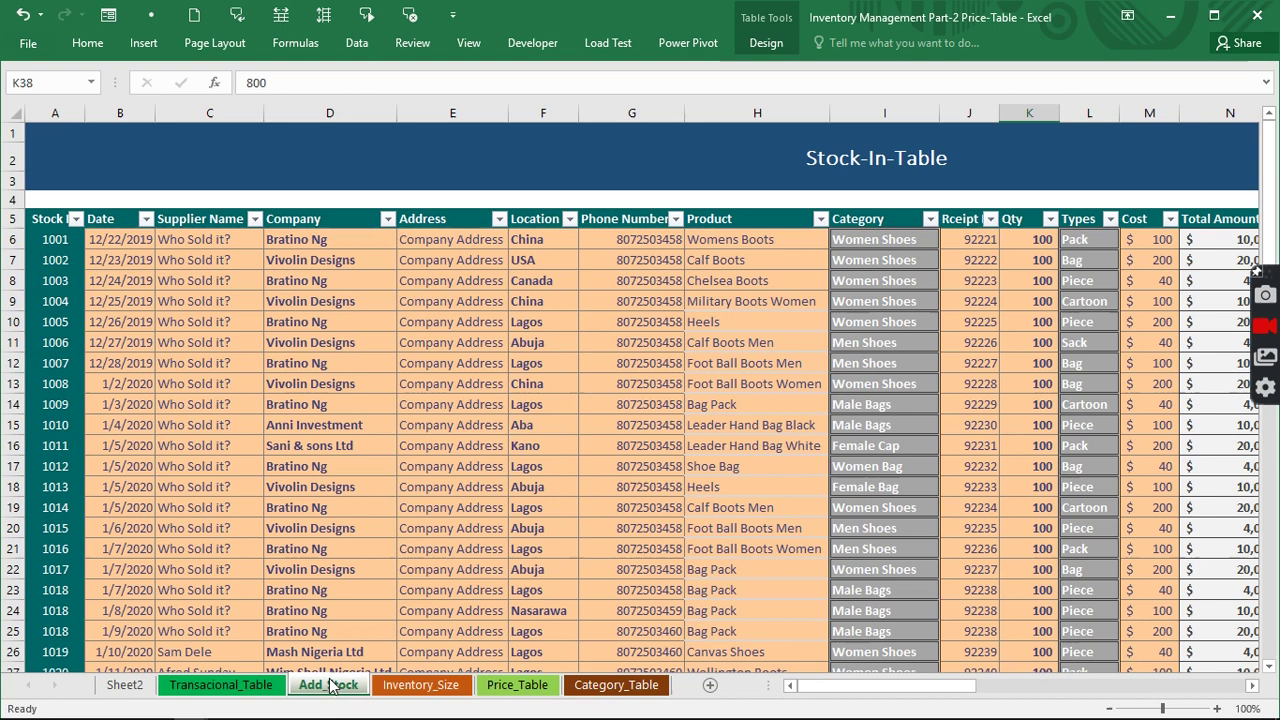
left_click(334, 357)
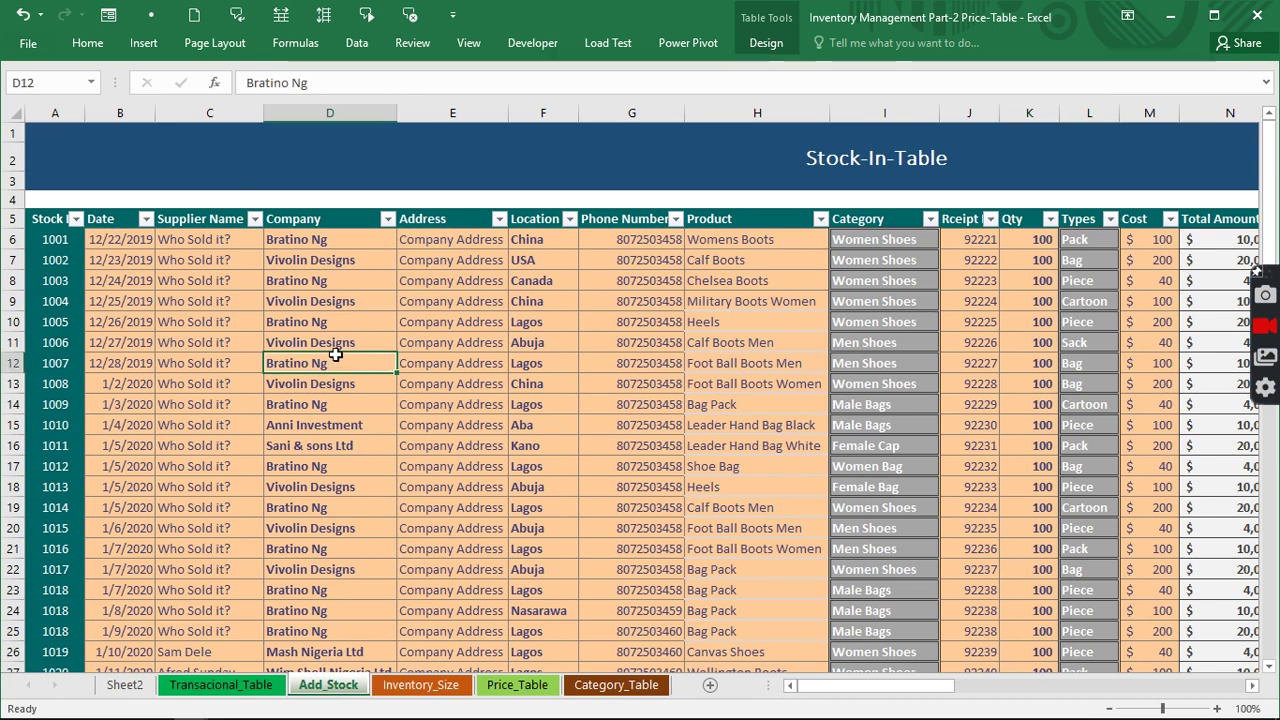
left_click(757, 45)
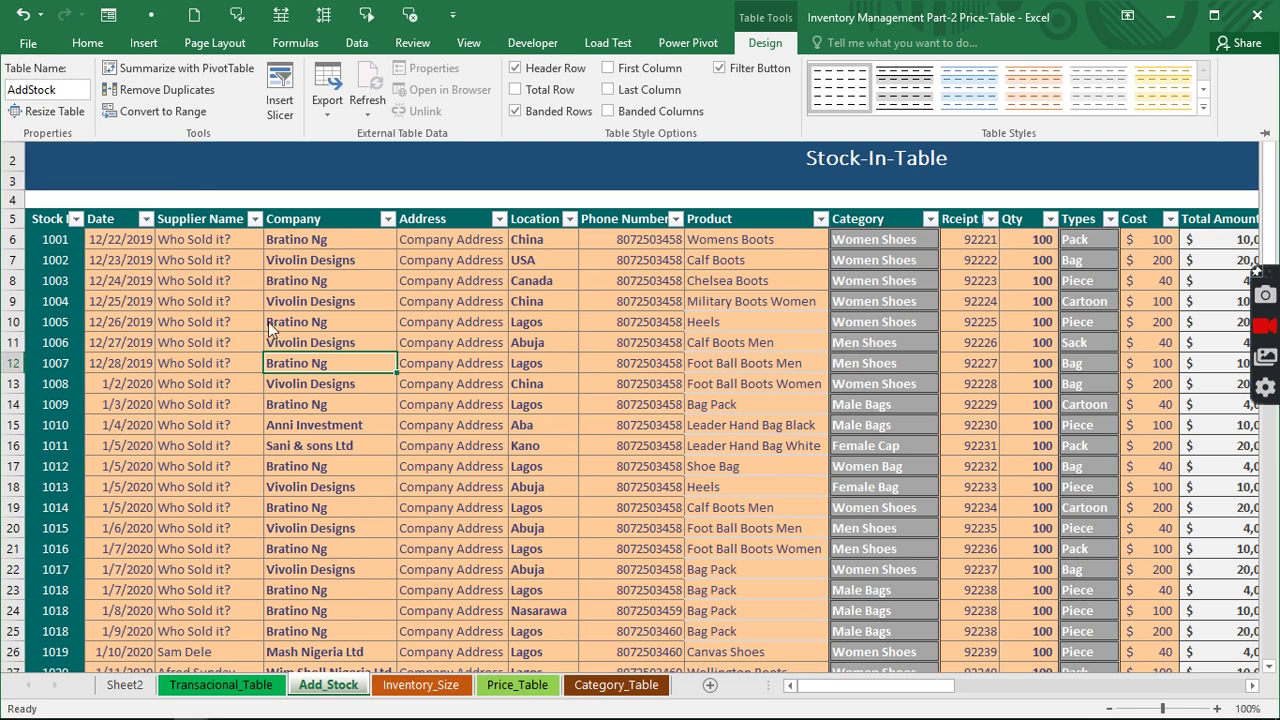
left_click(503, 690)
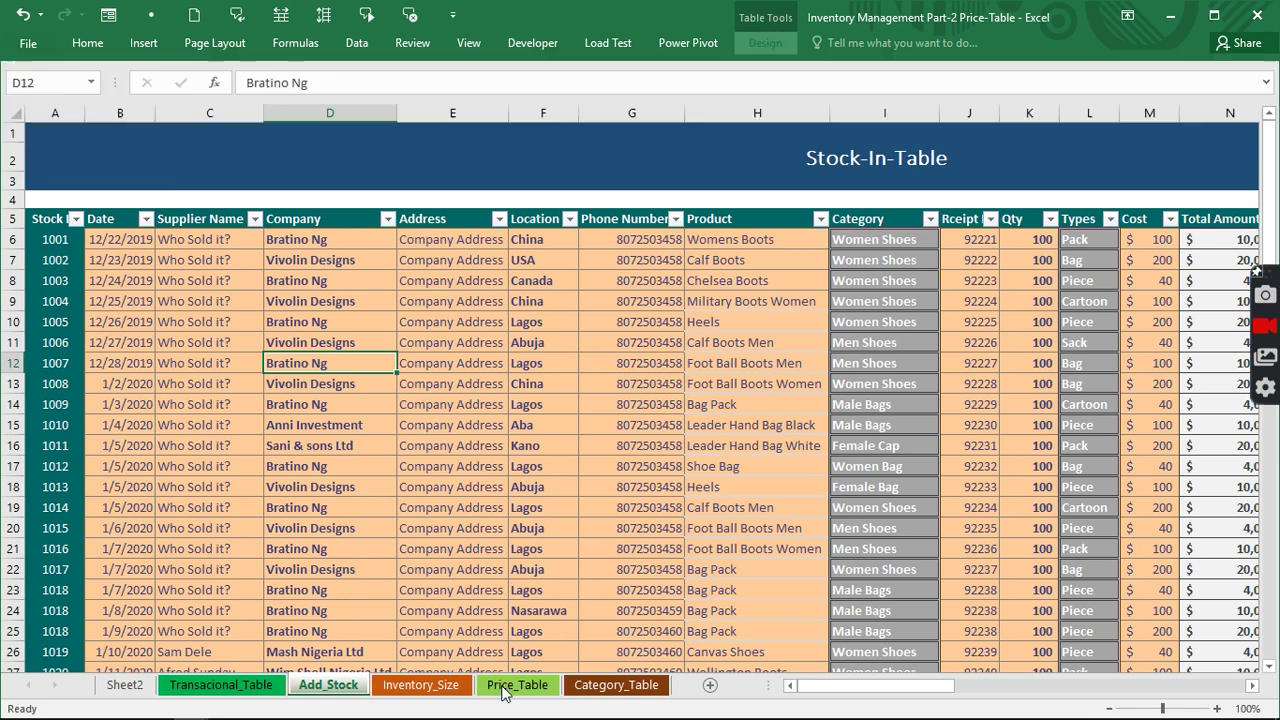
Start an INDEX formula in the Womens Boots Category cell on Inventory_Size, using the AddStock table as the array.
left_click(421, 686)
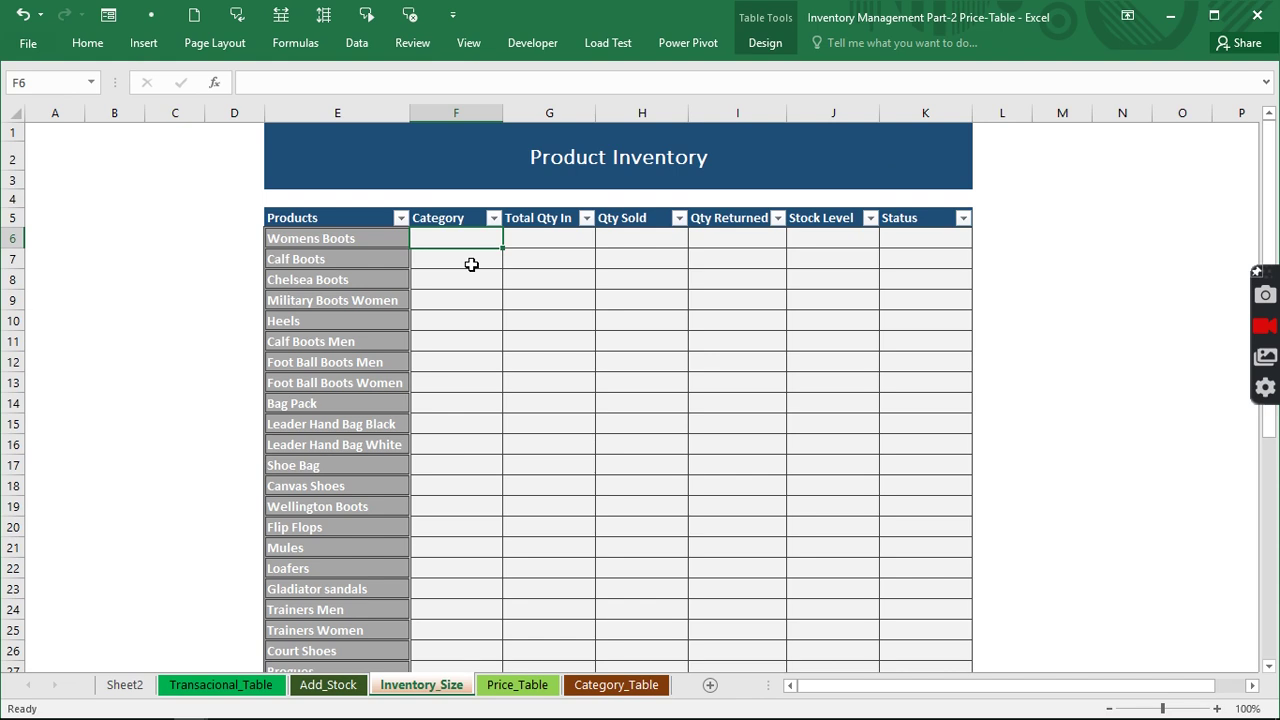
type("=")
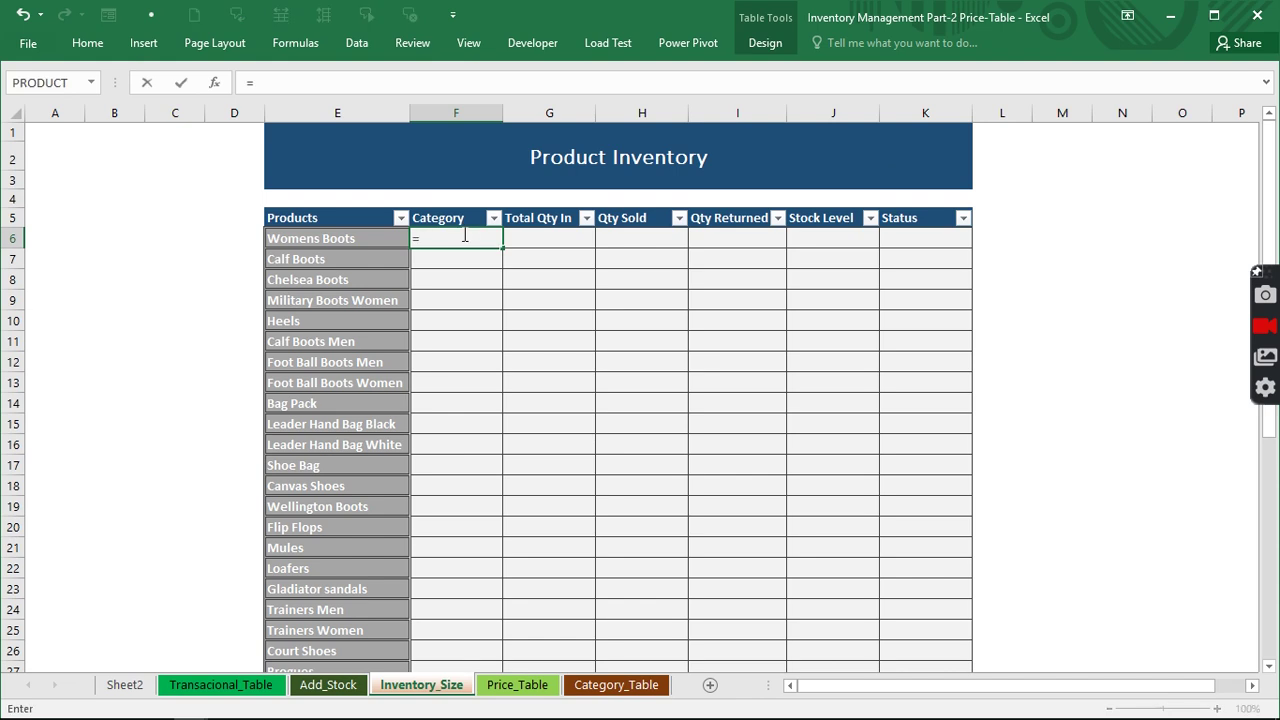
type("ind")
key("Tab")
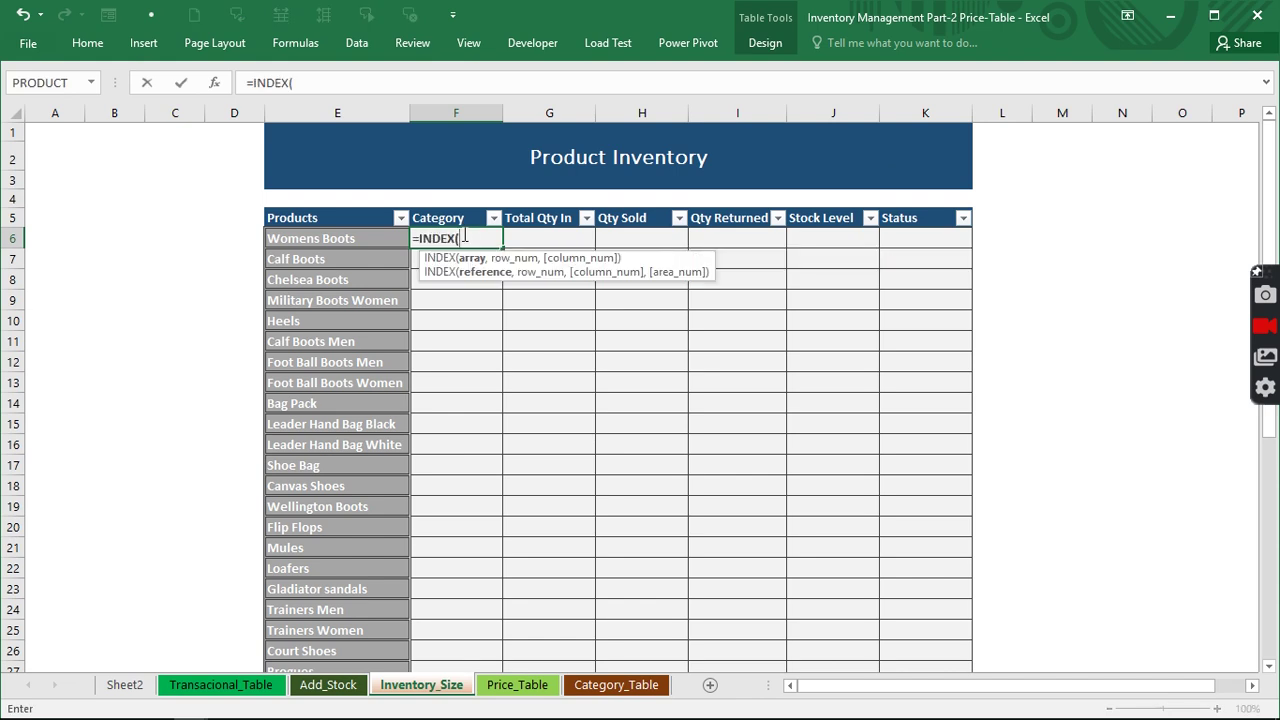
type("ad")
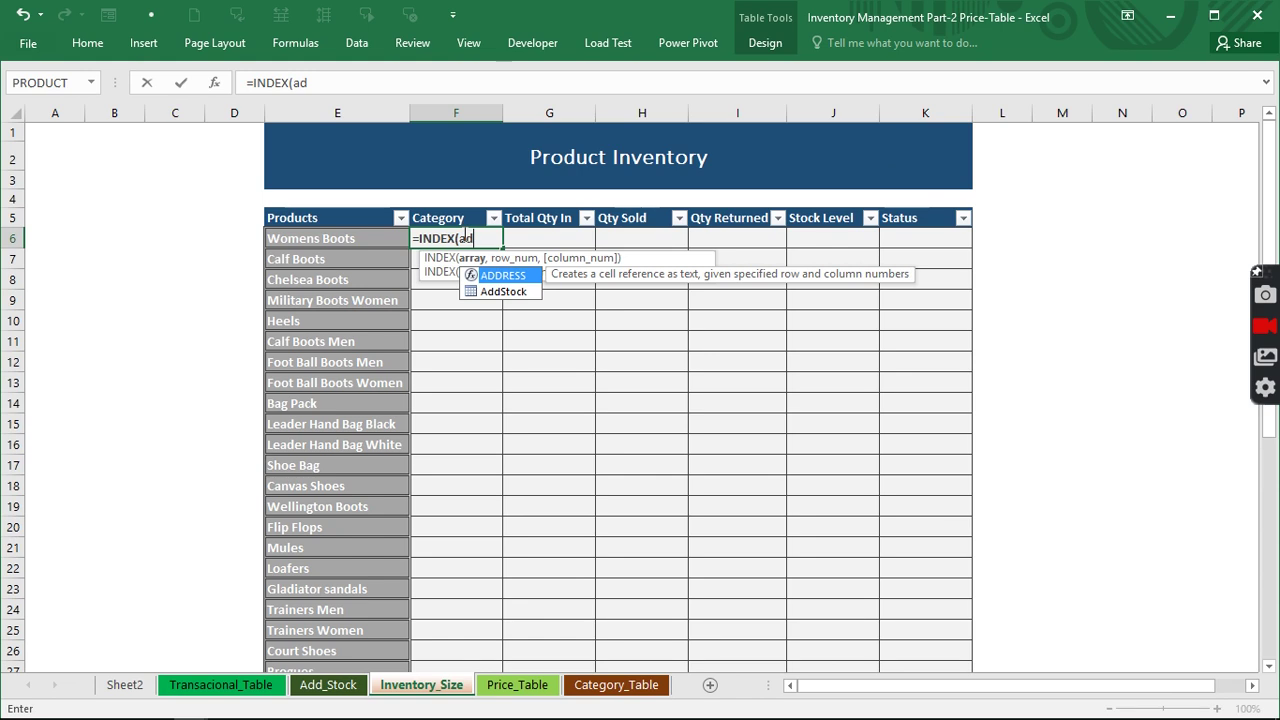
key("Down")
key("Tab")
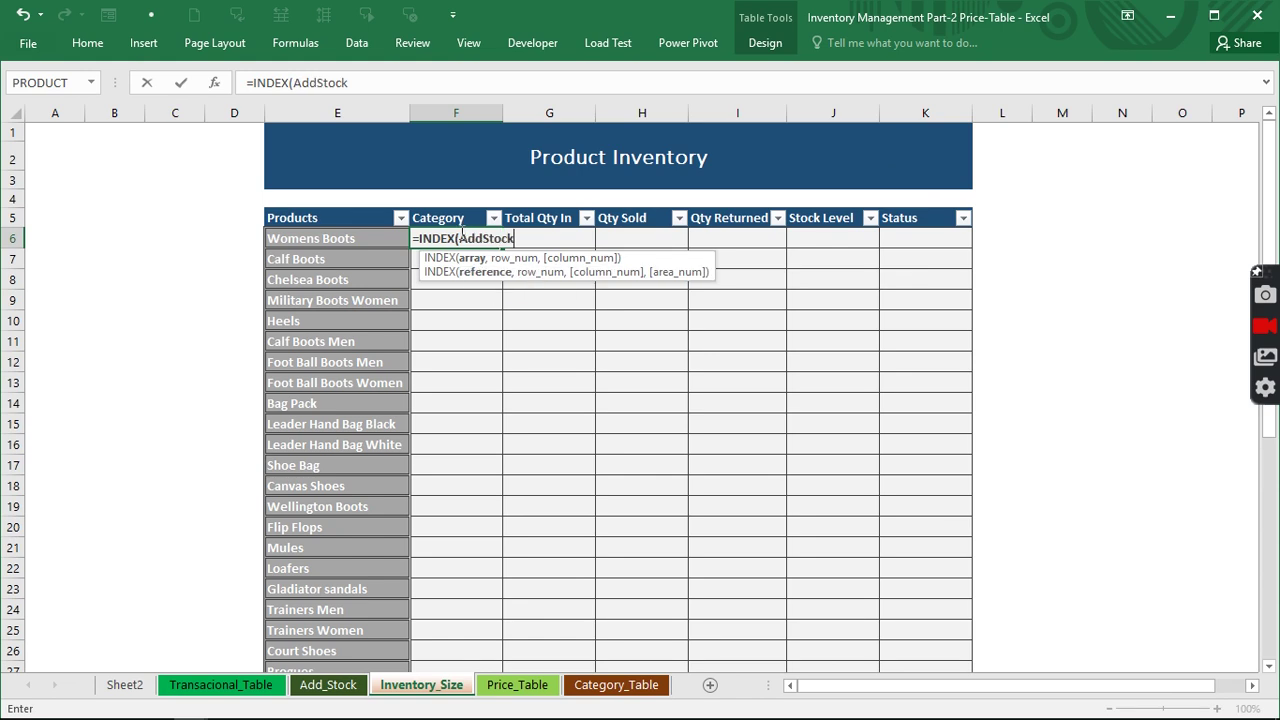
type(",")
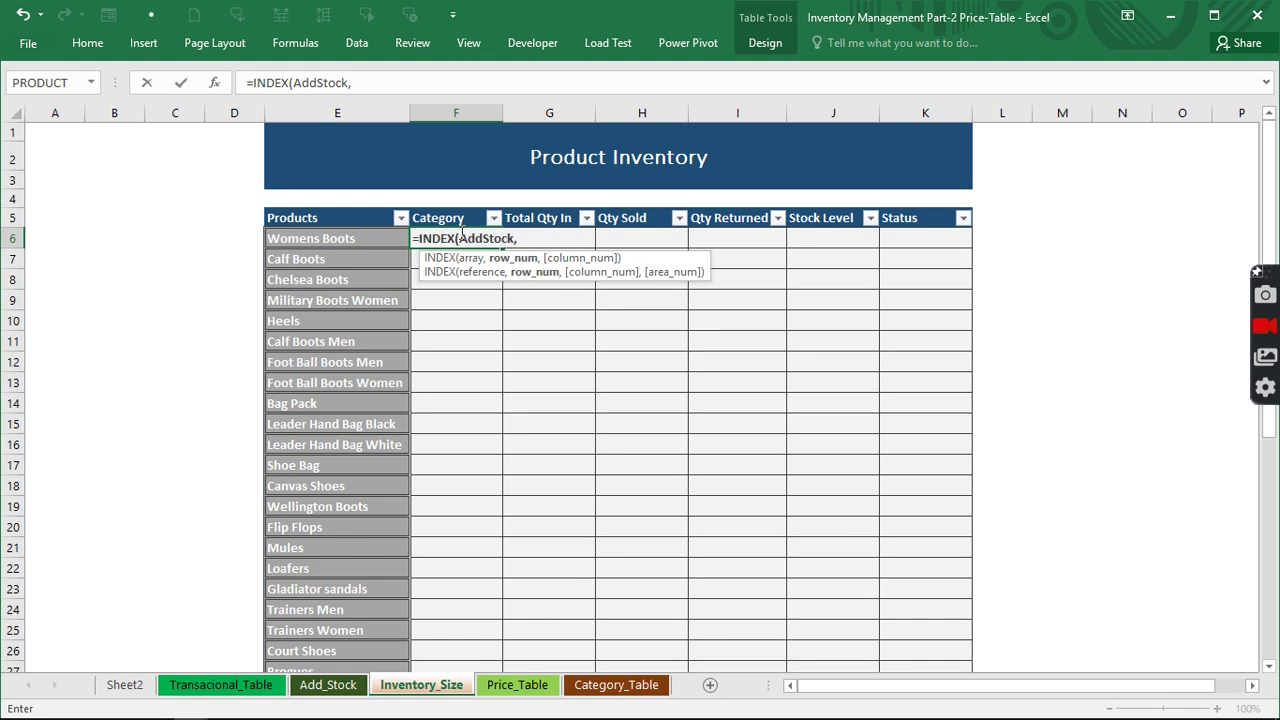
type("mat")
key("Tab")
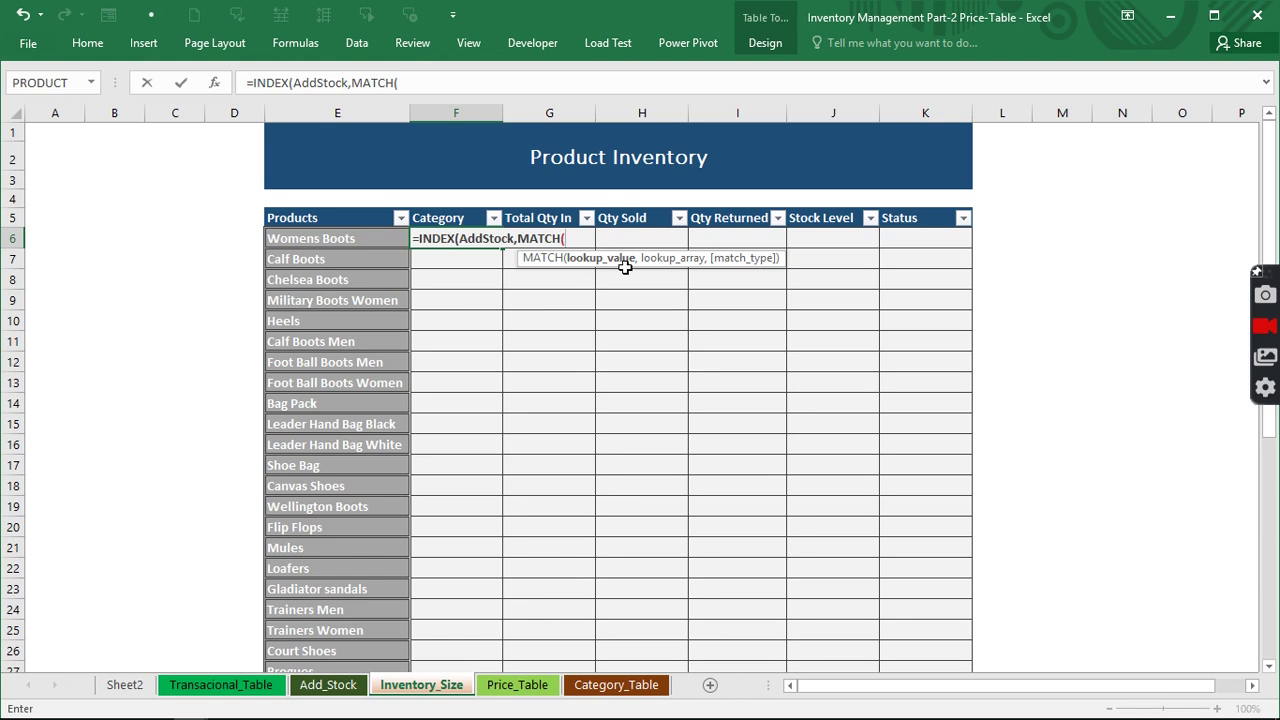
left_click(306, 243)
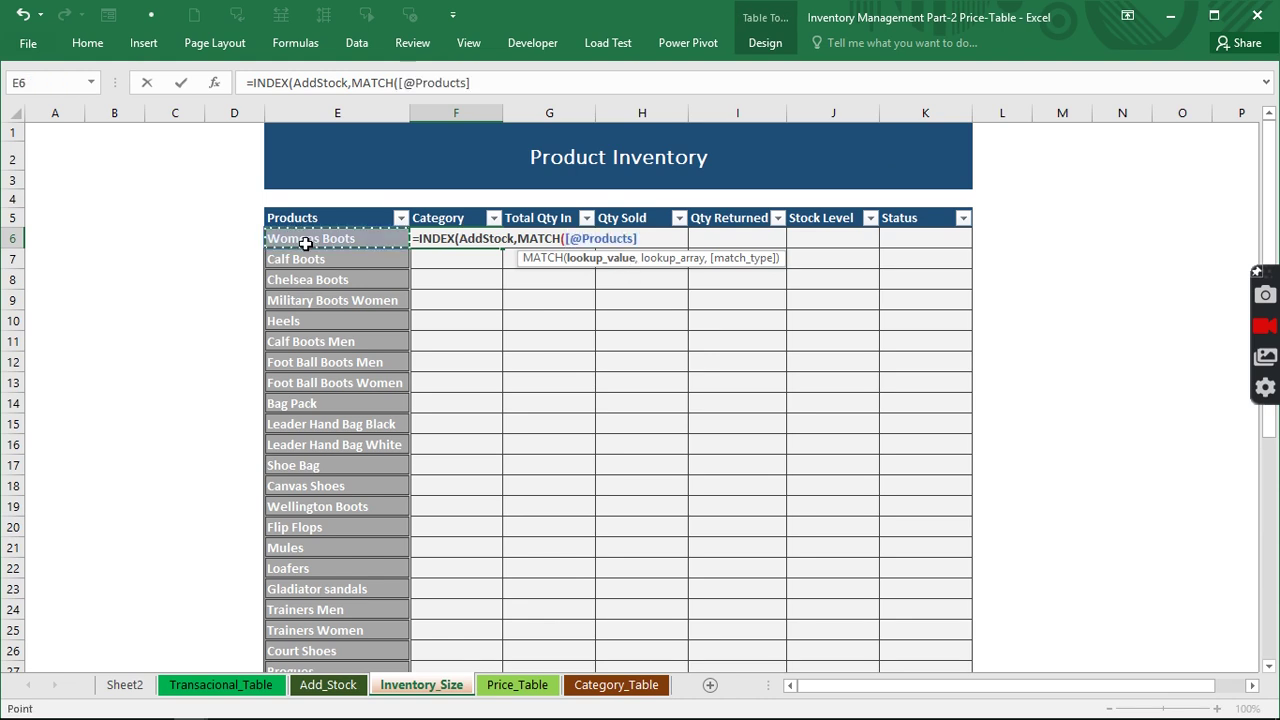
type(",")
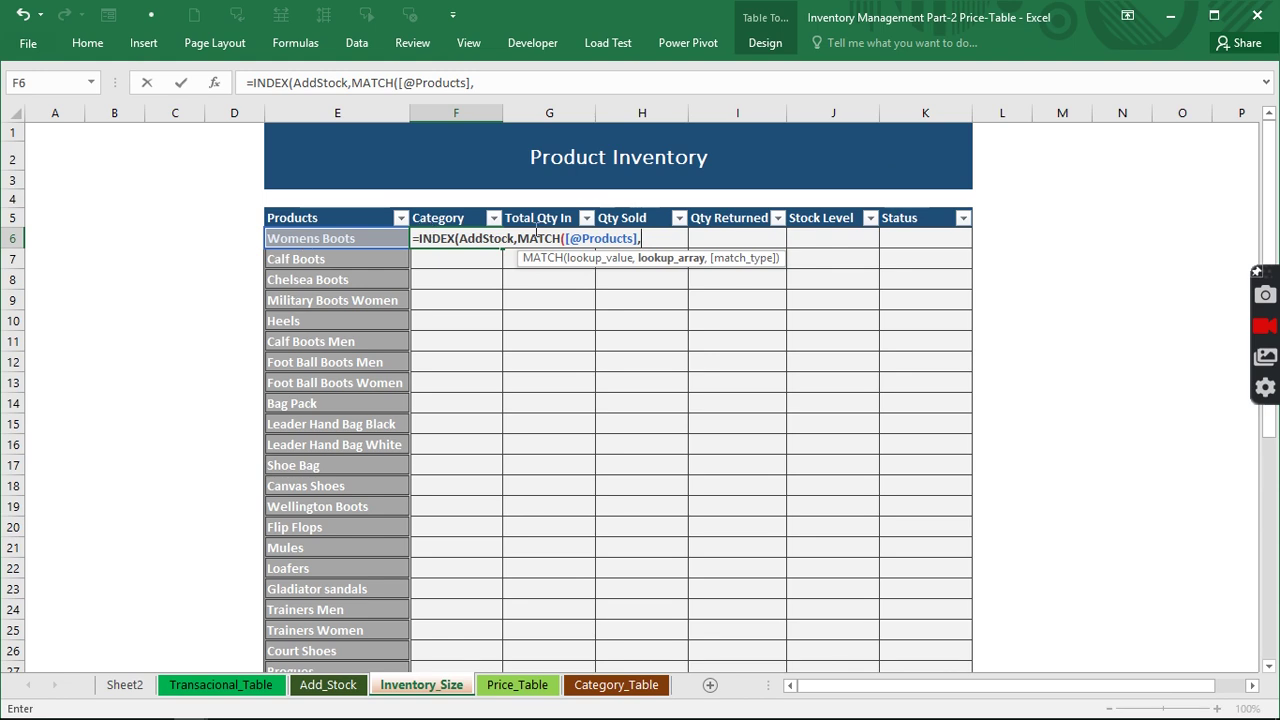
left_click(327, 688)
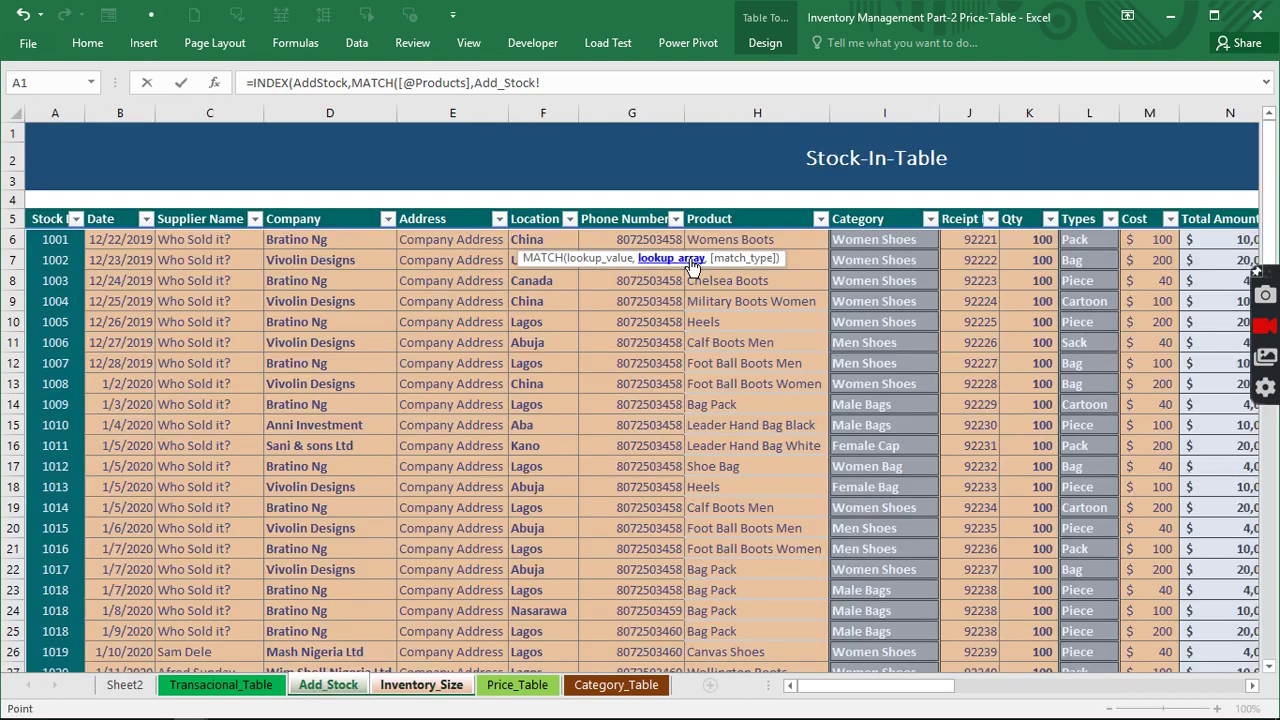
left_click(728, 211)
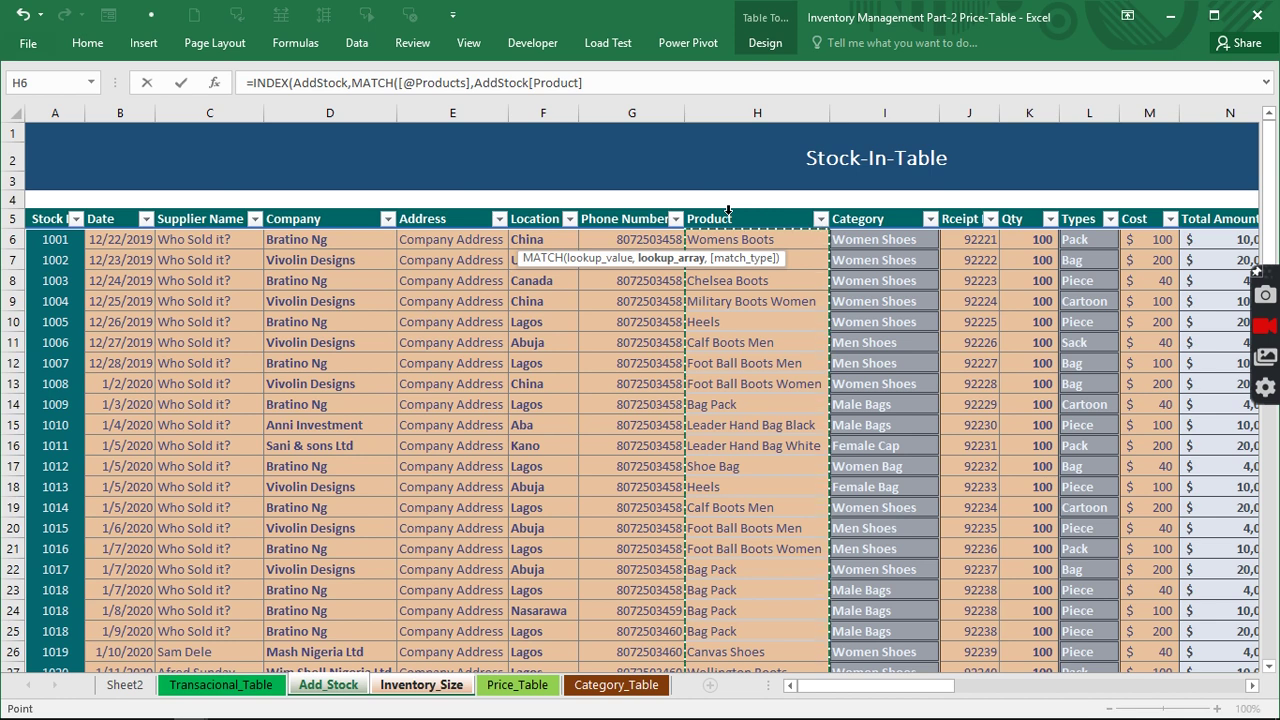
type(",")
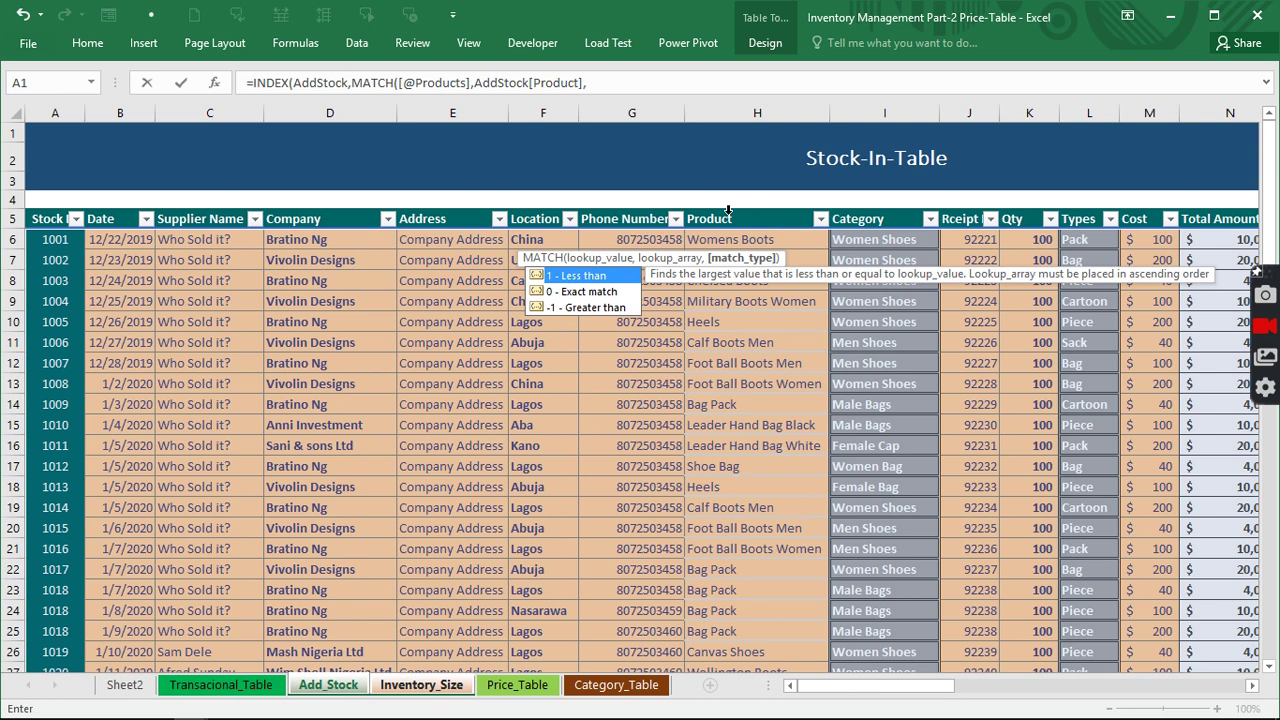
type("0)")
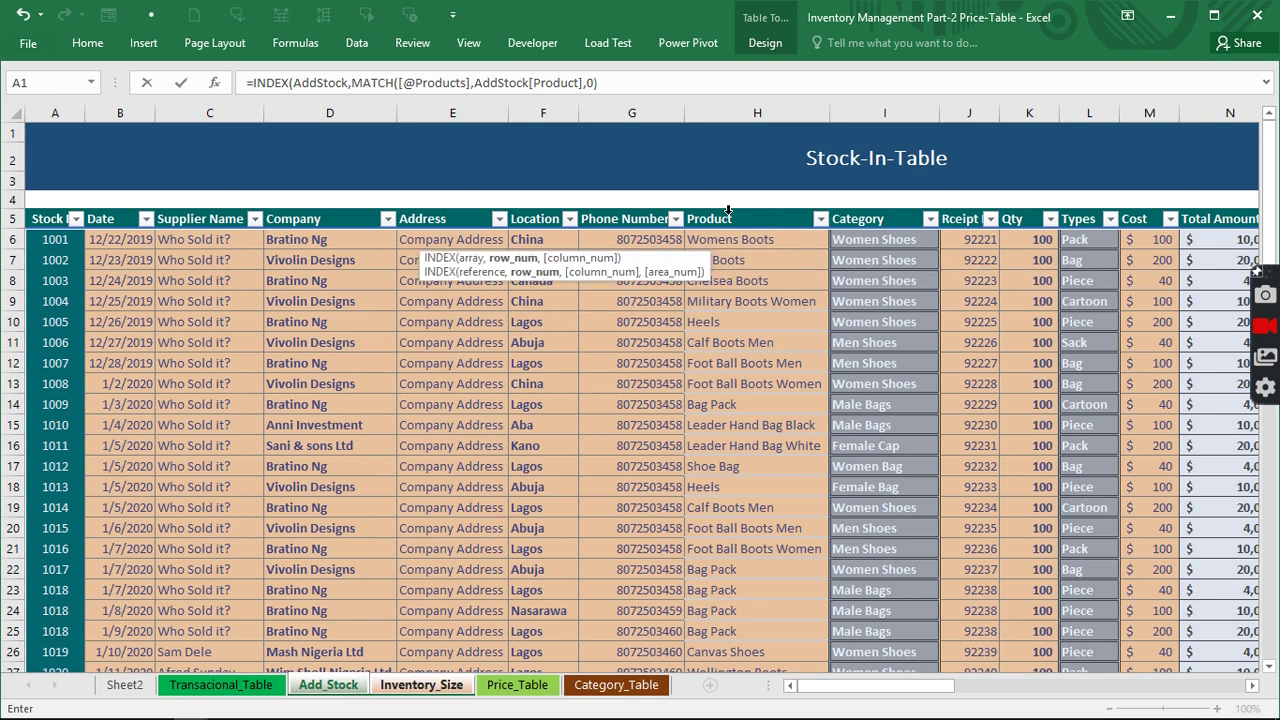
type(",")
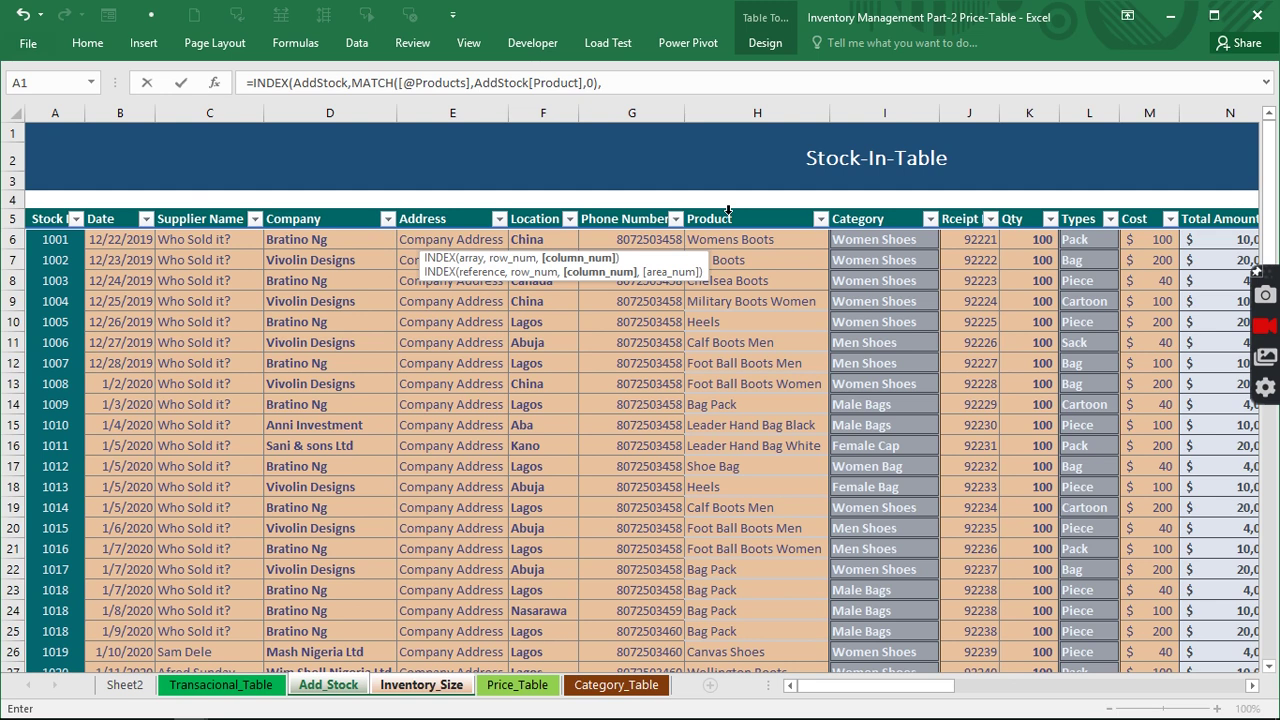
Complete the Category formula with column number MATCH(Table6[[#Headers],[Category]],AddStock[#Headers],0) and enter it.
type("mat")
key("Tab")
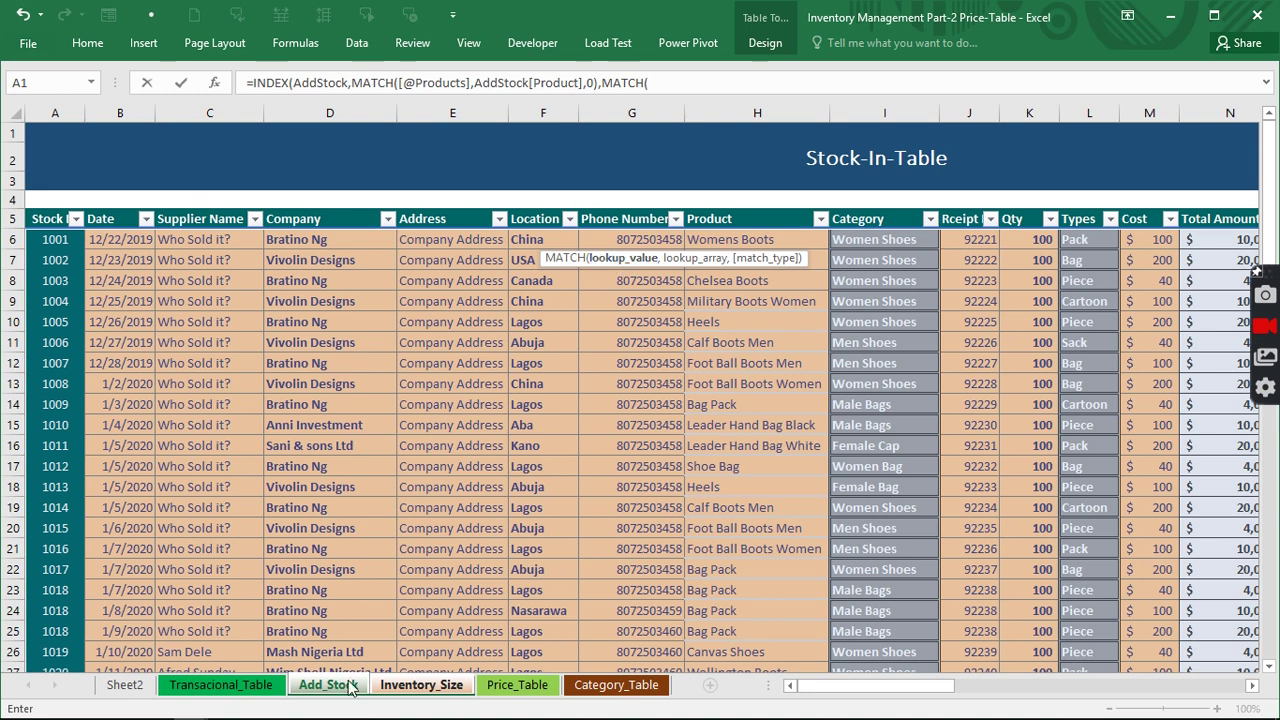
left_click(410, 685)
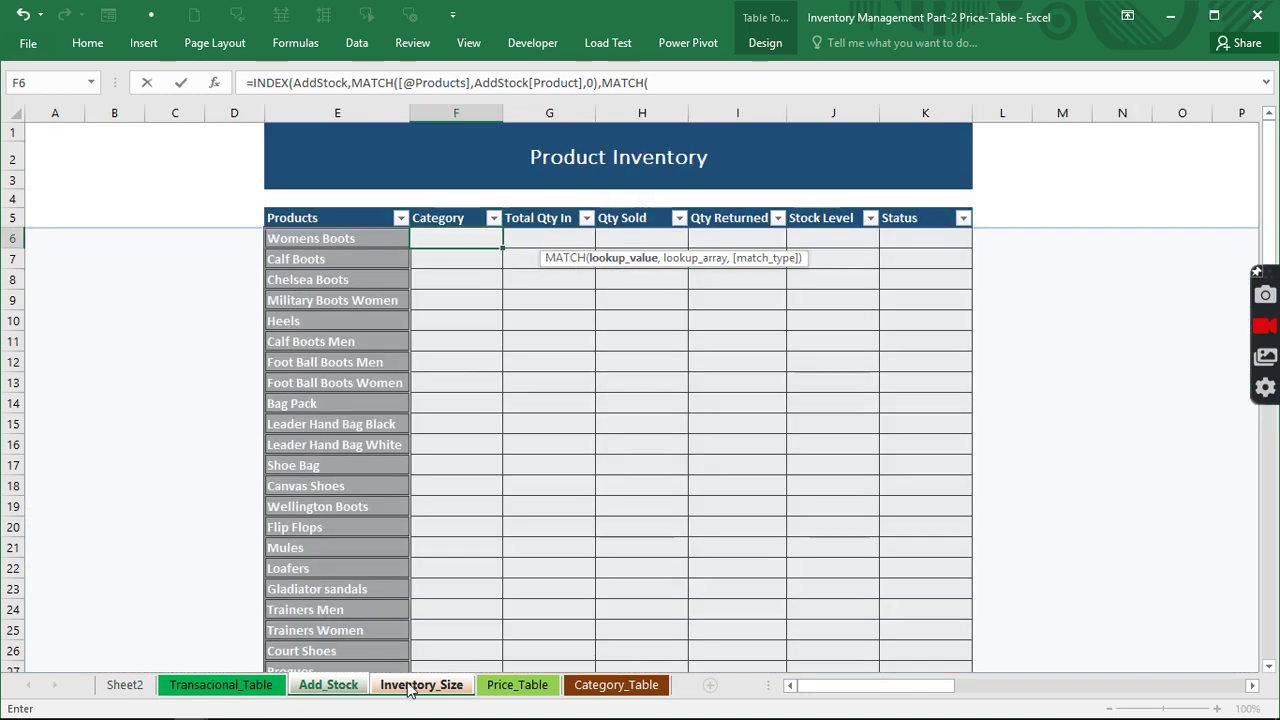
left_click(453, 218)
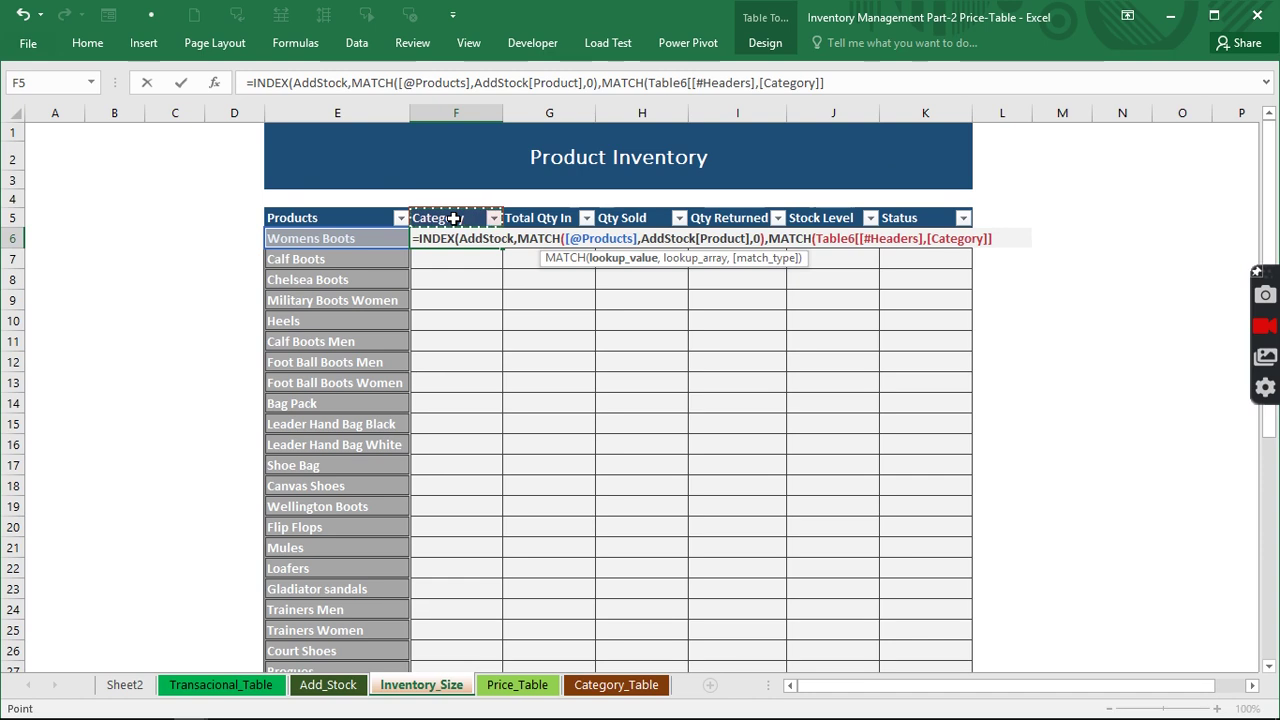
type(",")
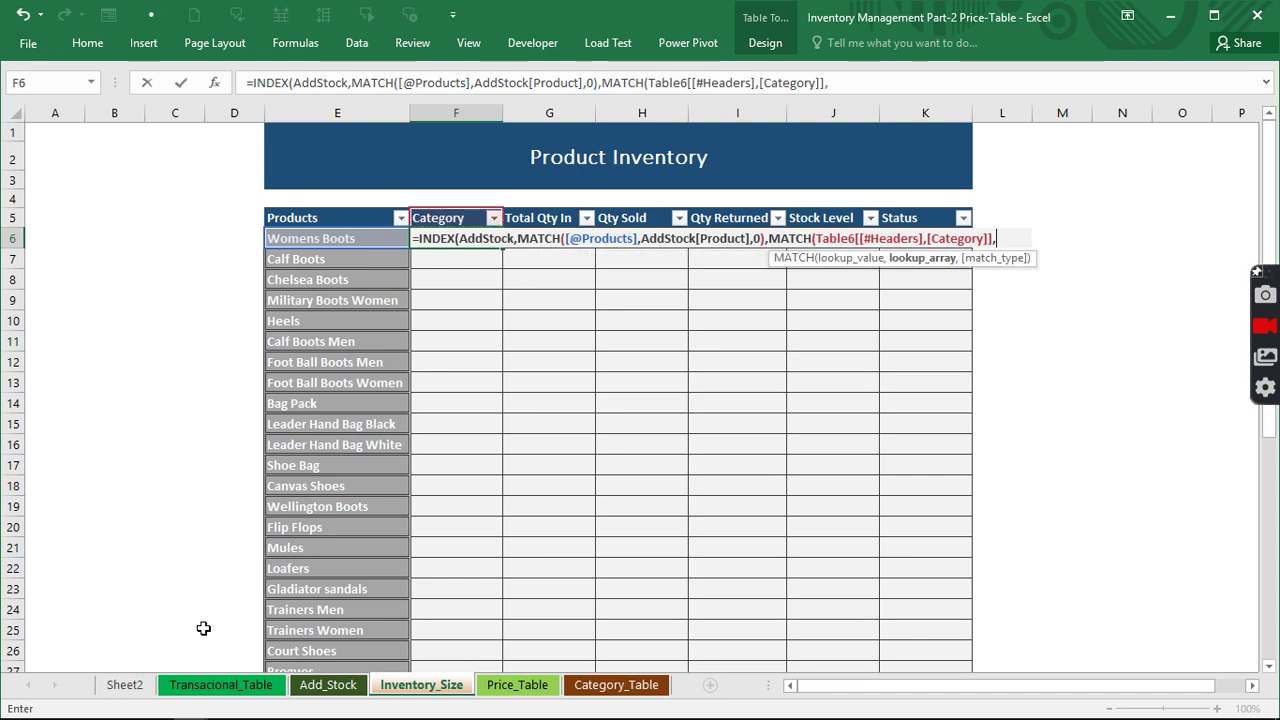
left_click(328, 685)
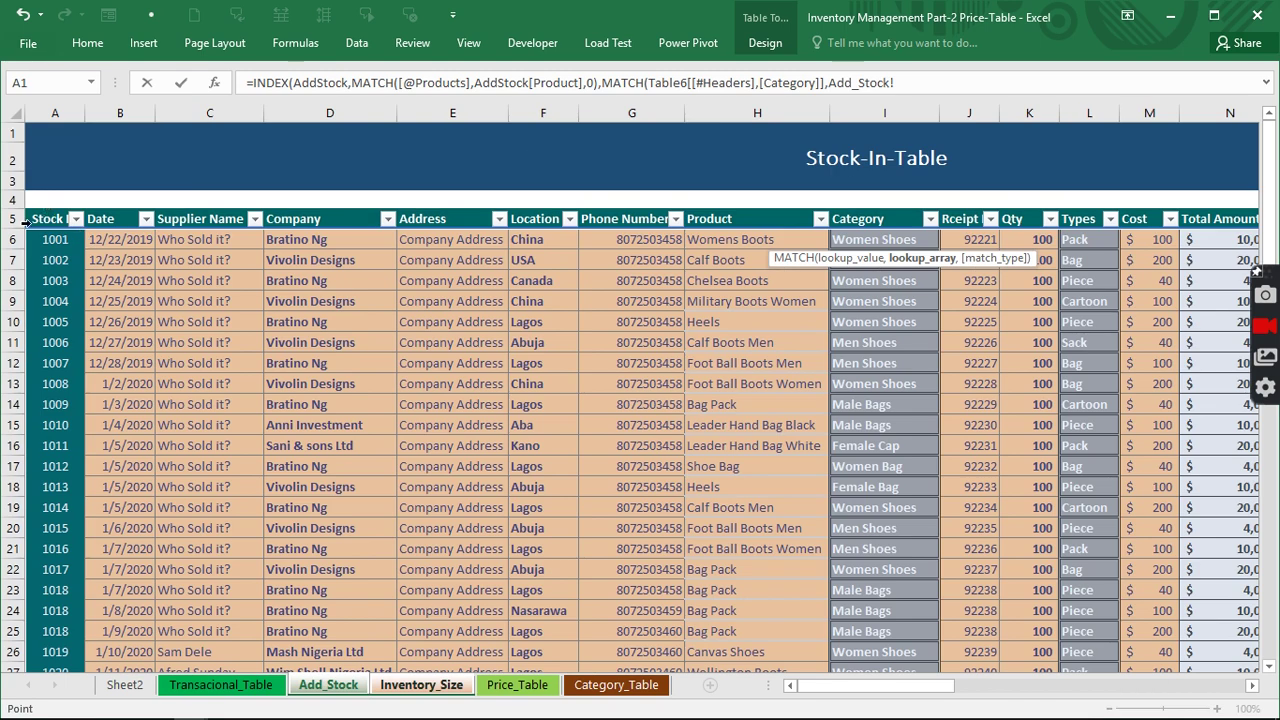
left_click(26, 222)
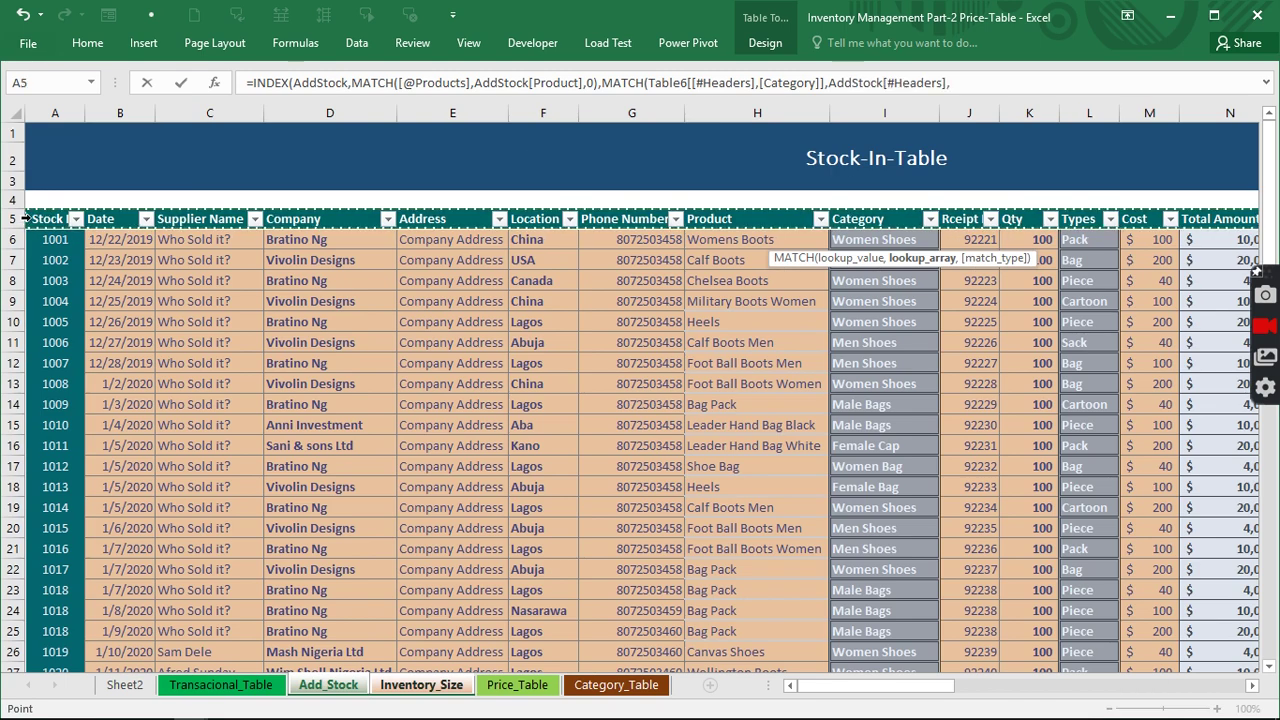
type("0)")
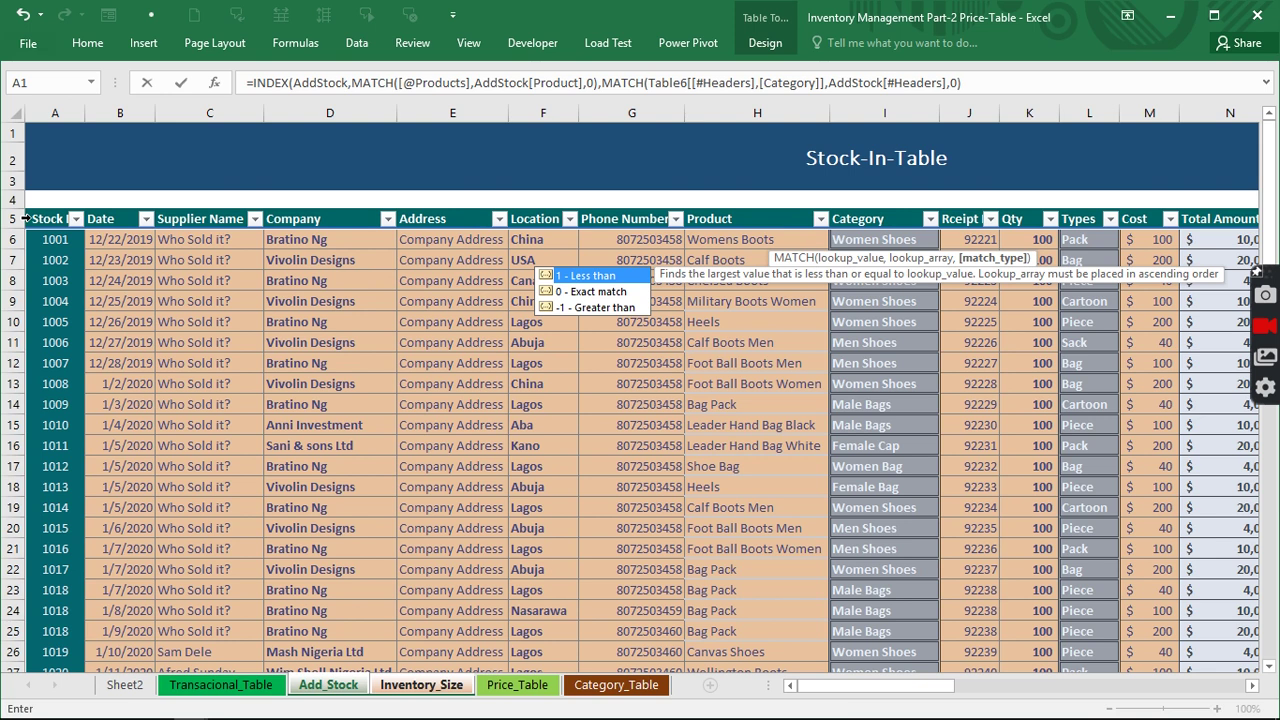
type(")")
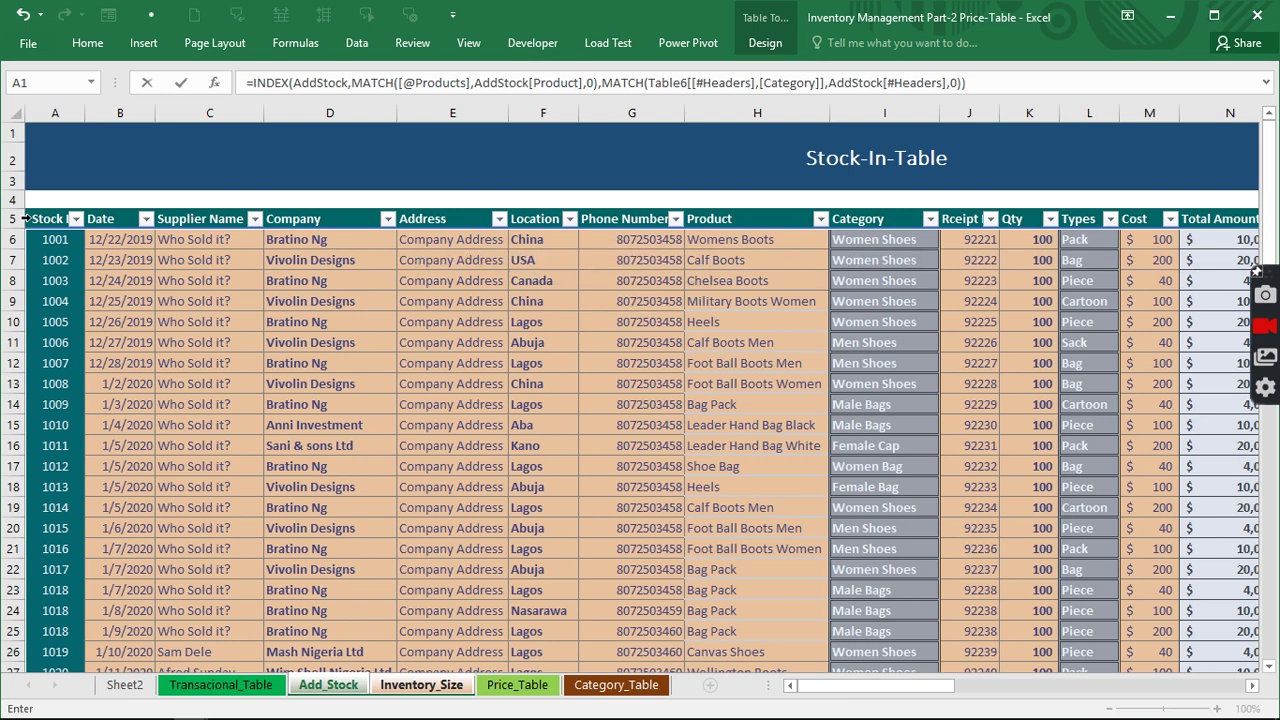
key("Return")
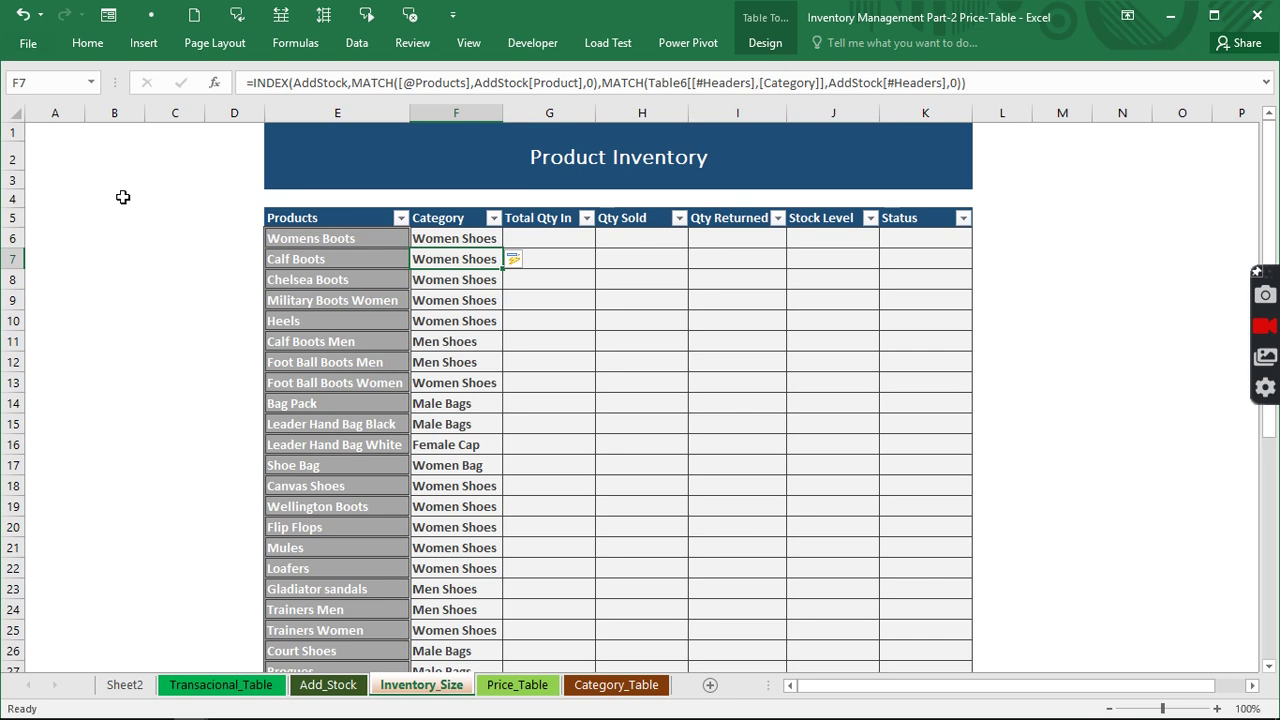
Start a SUMIF formula in the Womens Boots Total Qty In cell, using AddStock[Product] as the range.
left_click(537, 233)
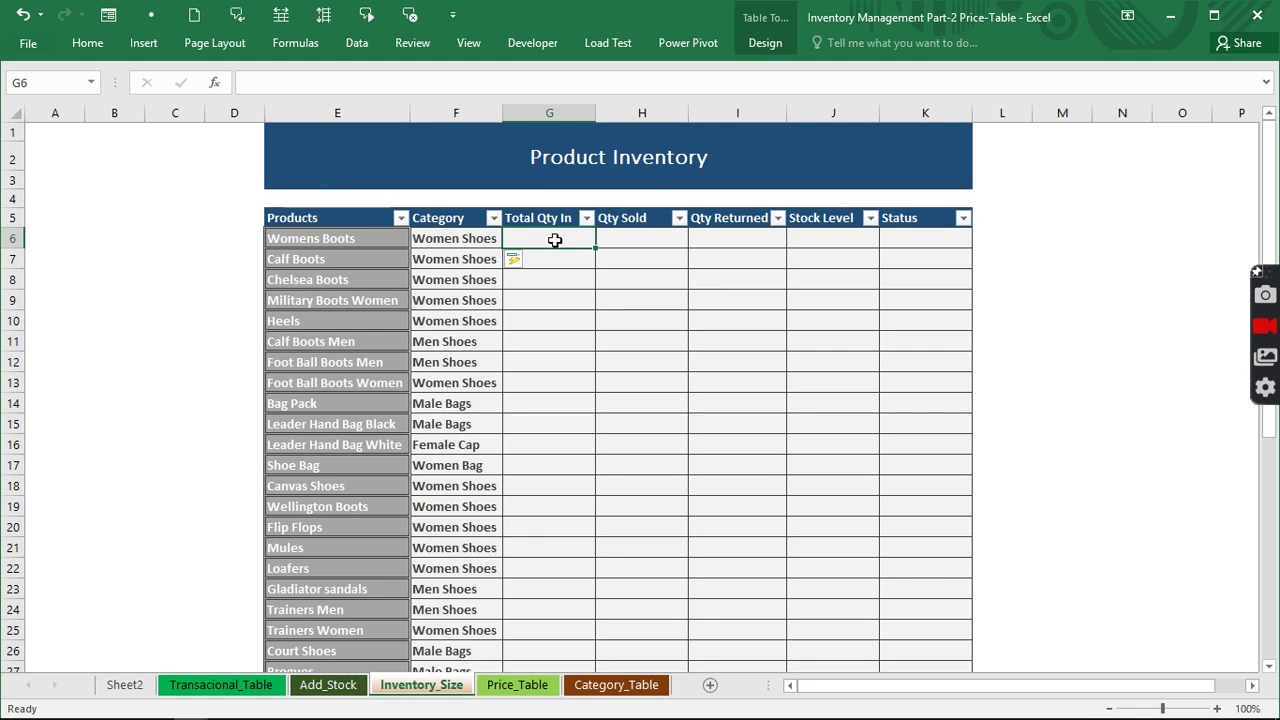
type("=")
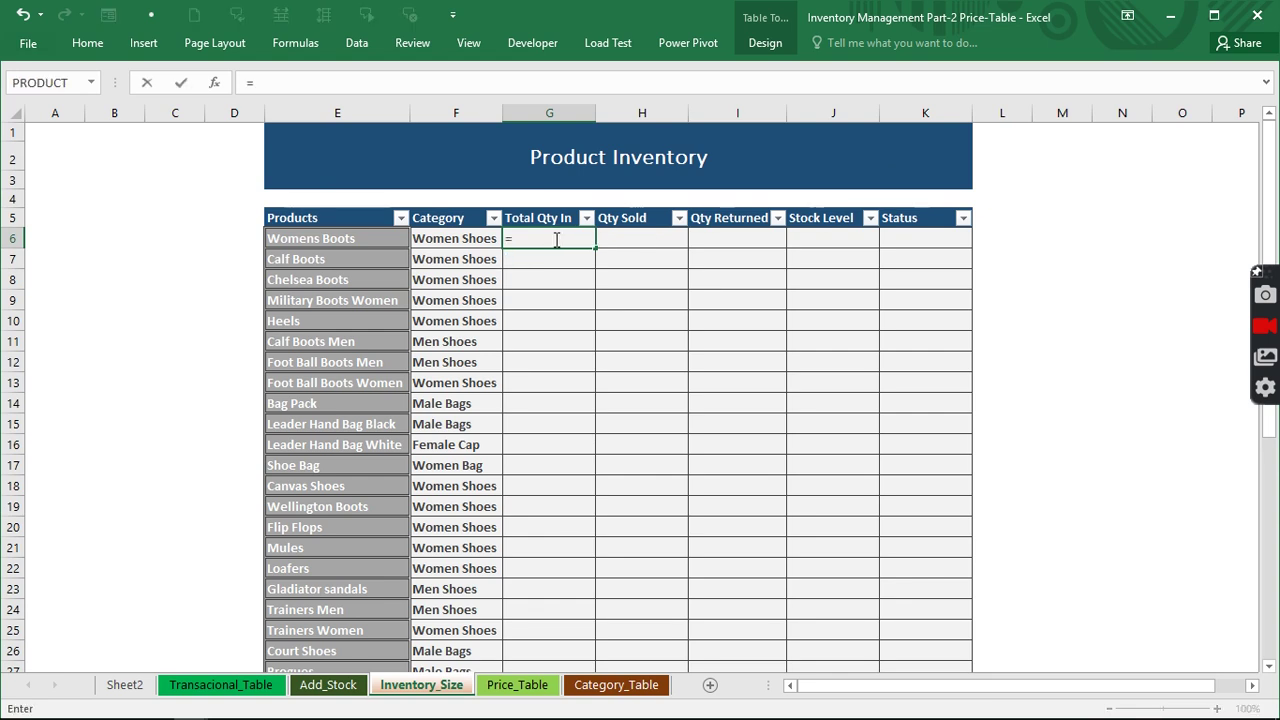
type("su")
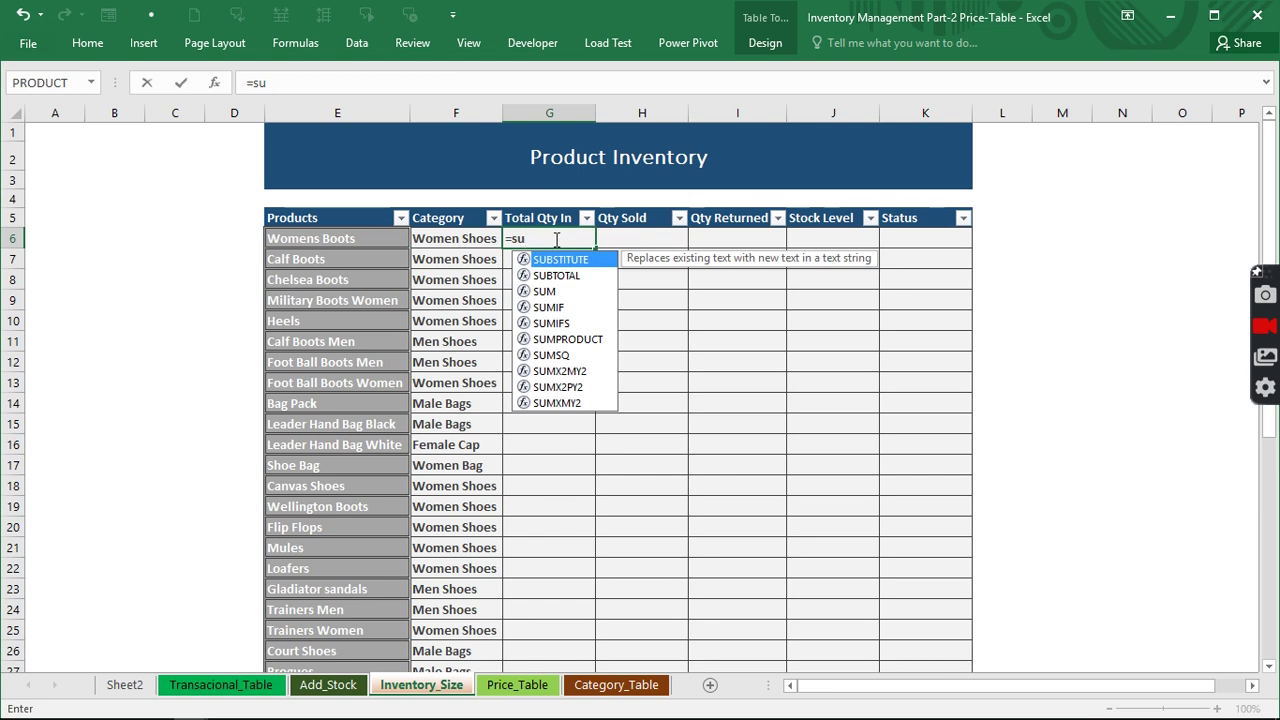
type("mif")
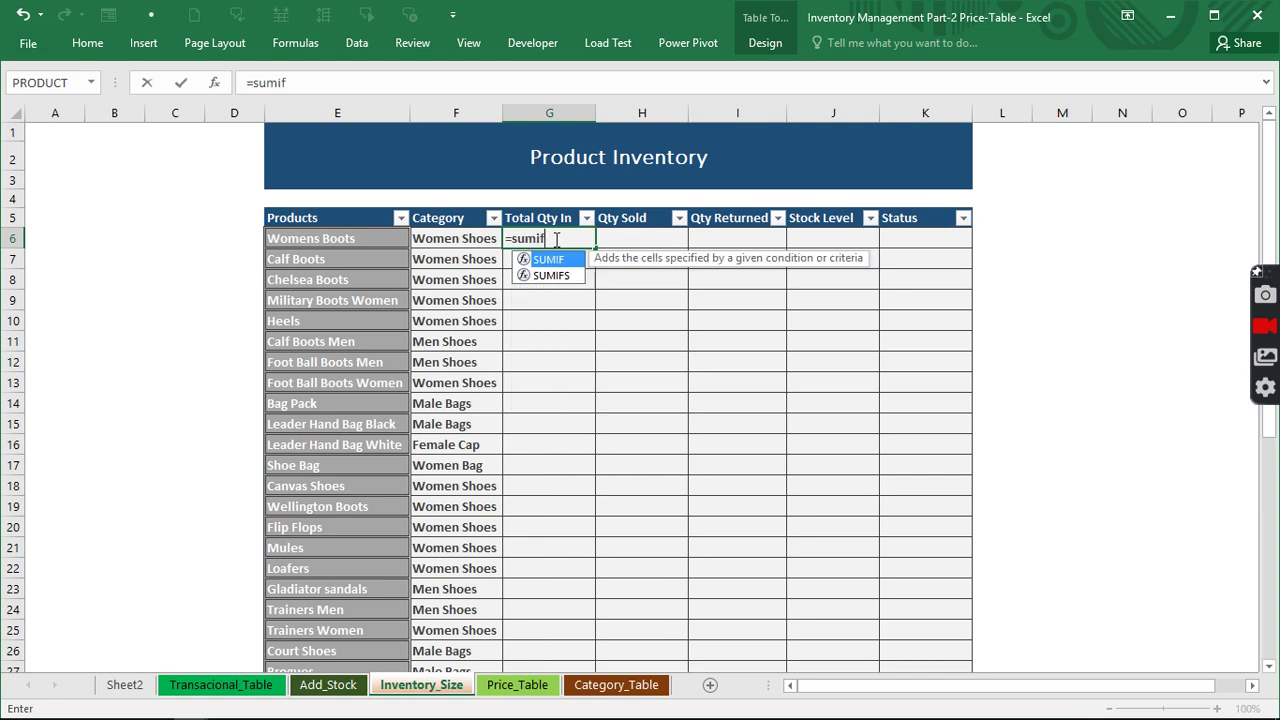
key("Tab")
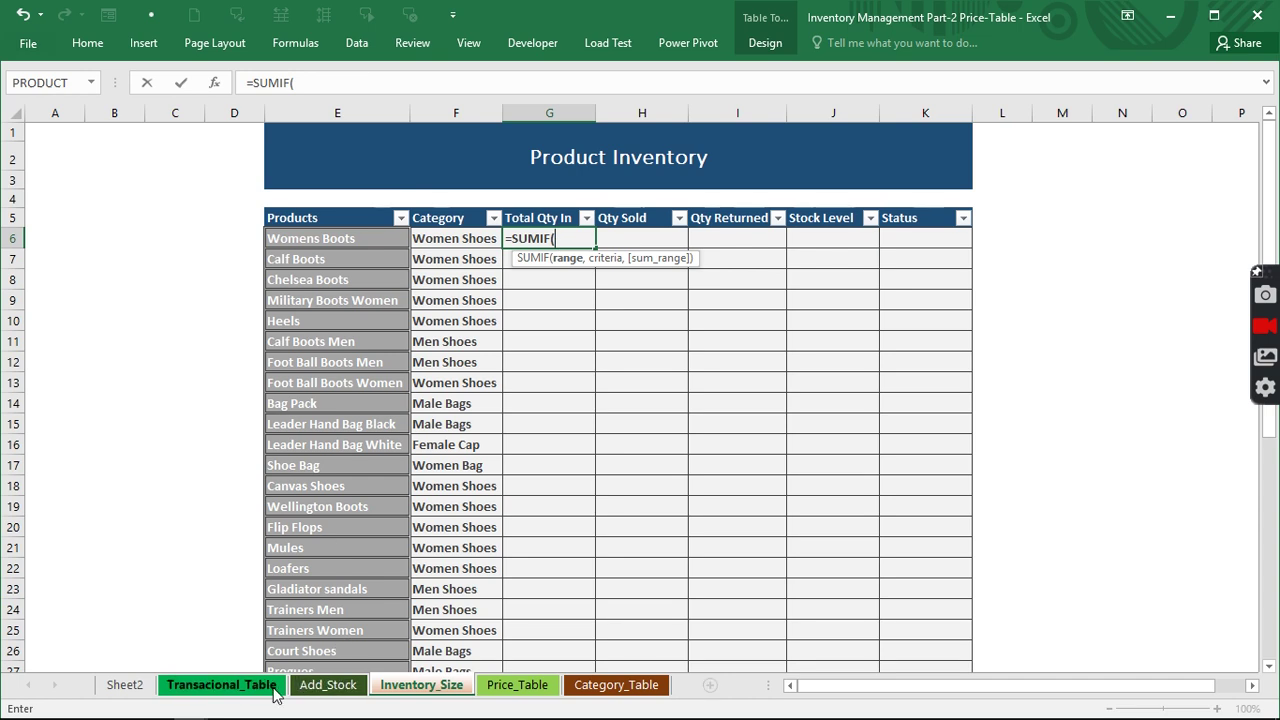
left_click(330, 686)
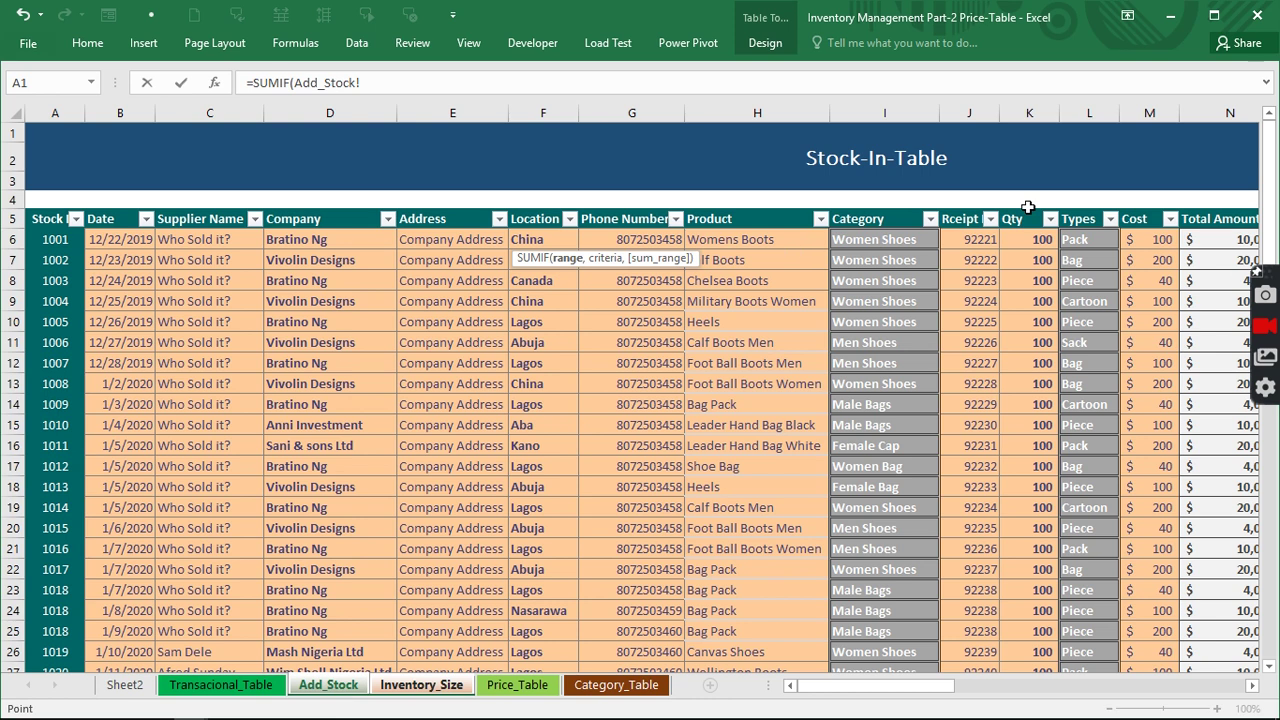
left_click(729, 207)
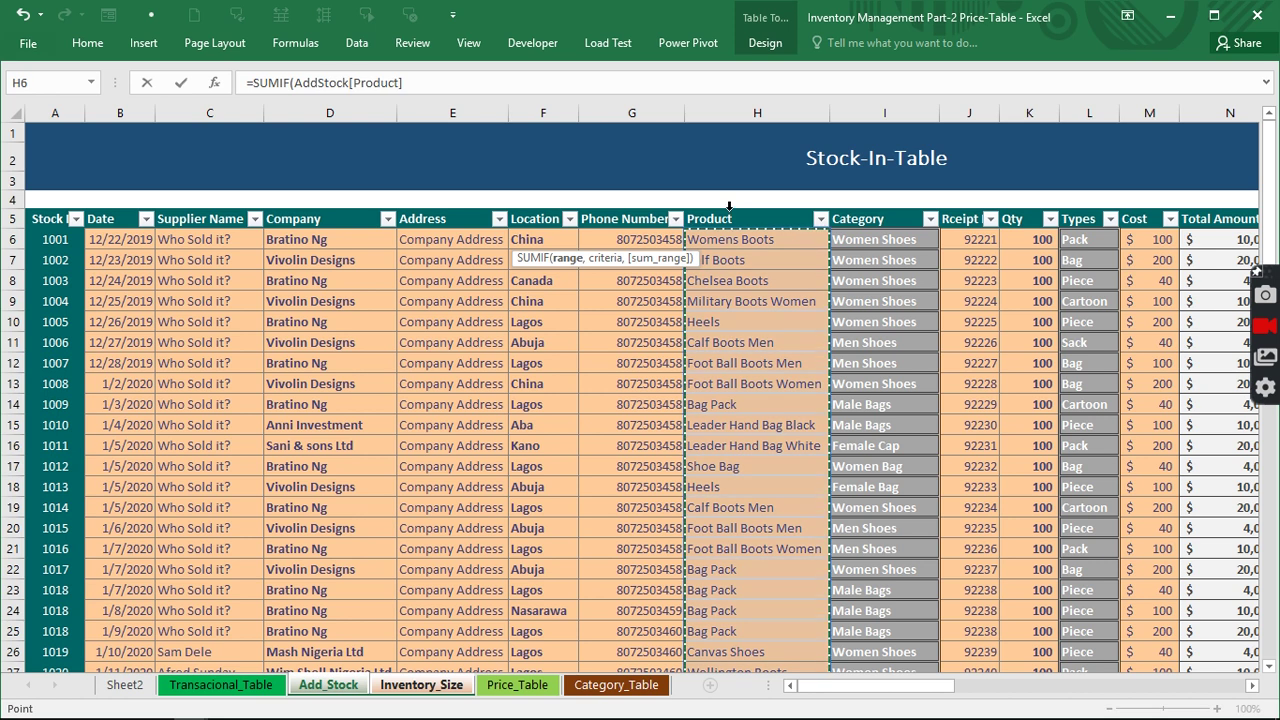
type(",")
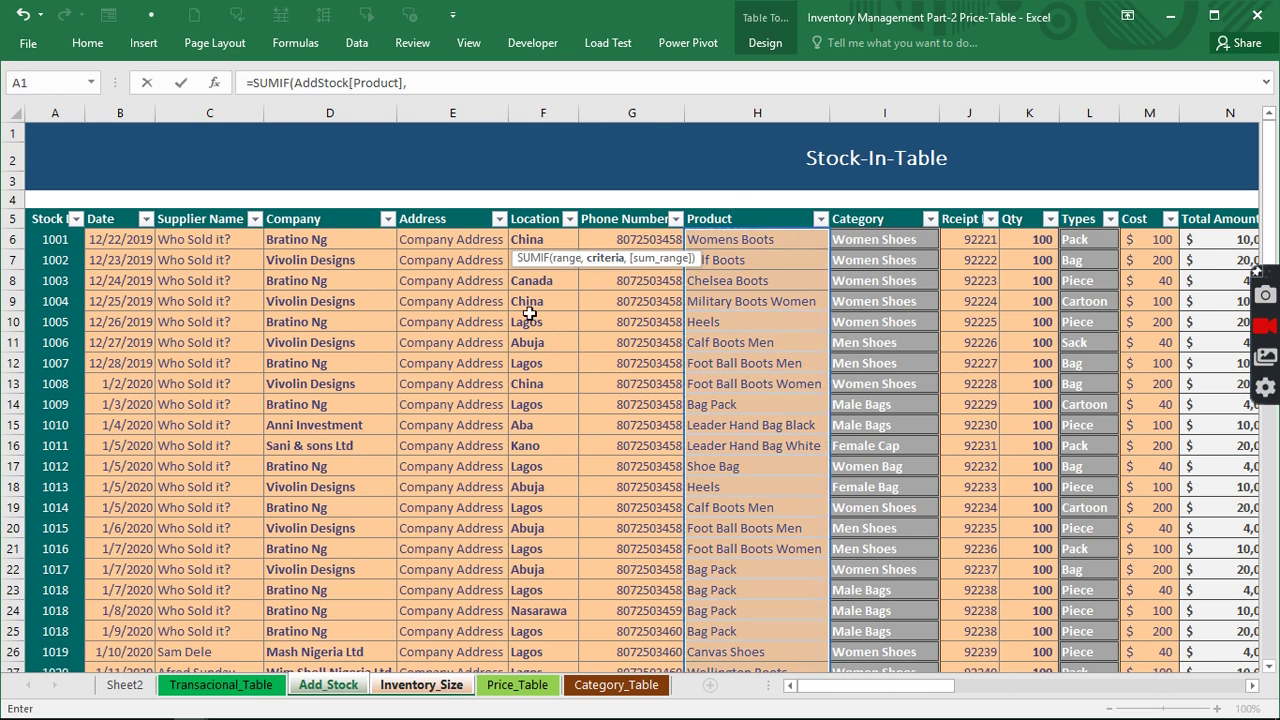
left_click(421, 685)
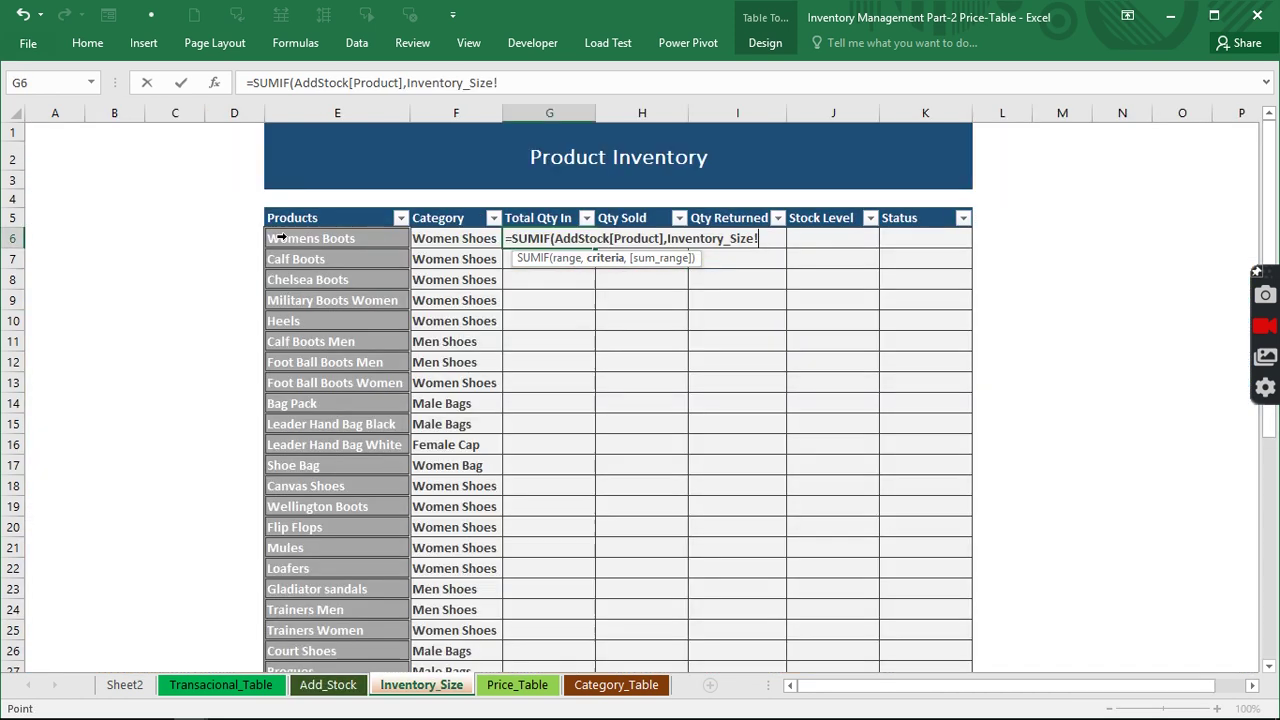
left_click(302, 240)
type(",")
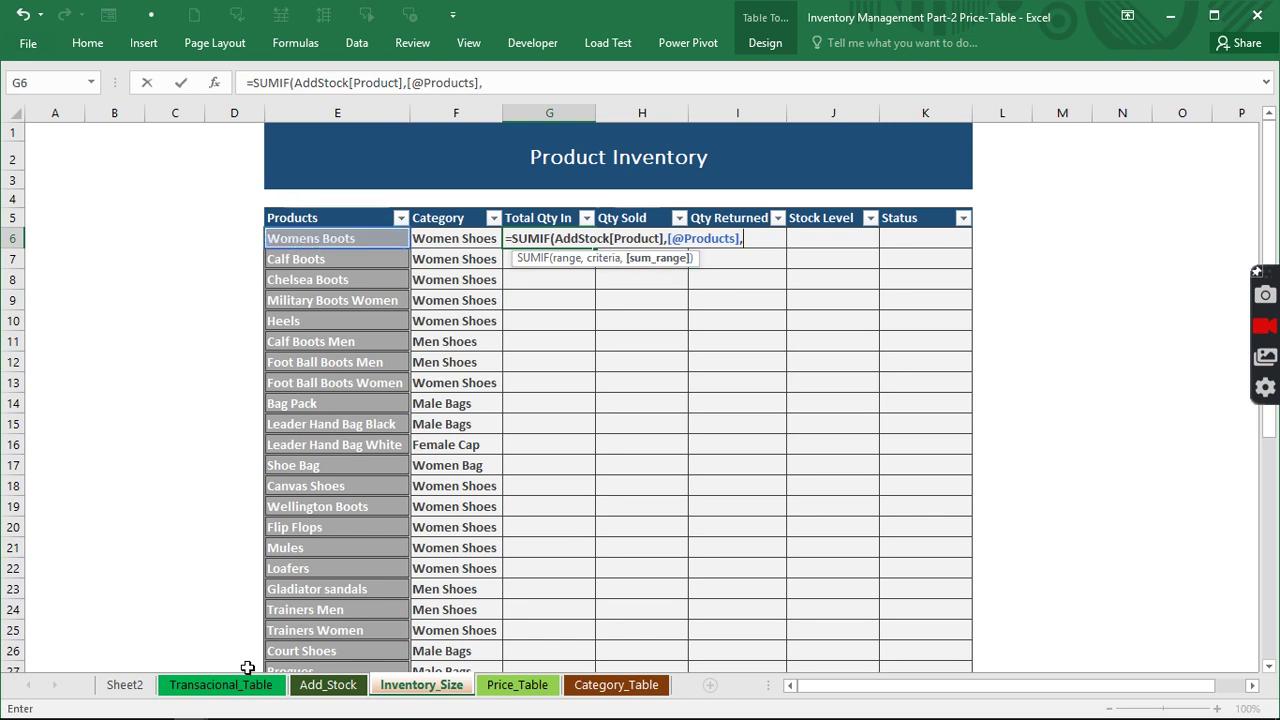
left_click(326, 685)
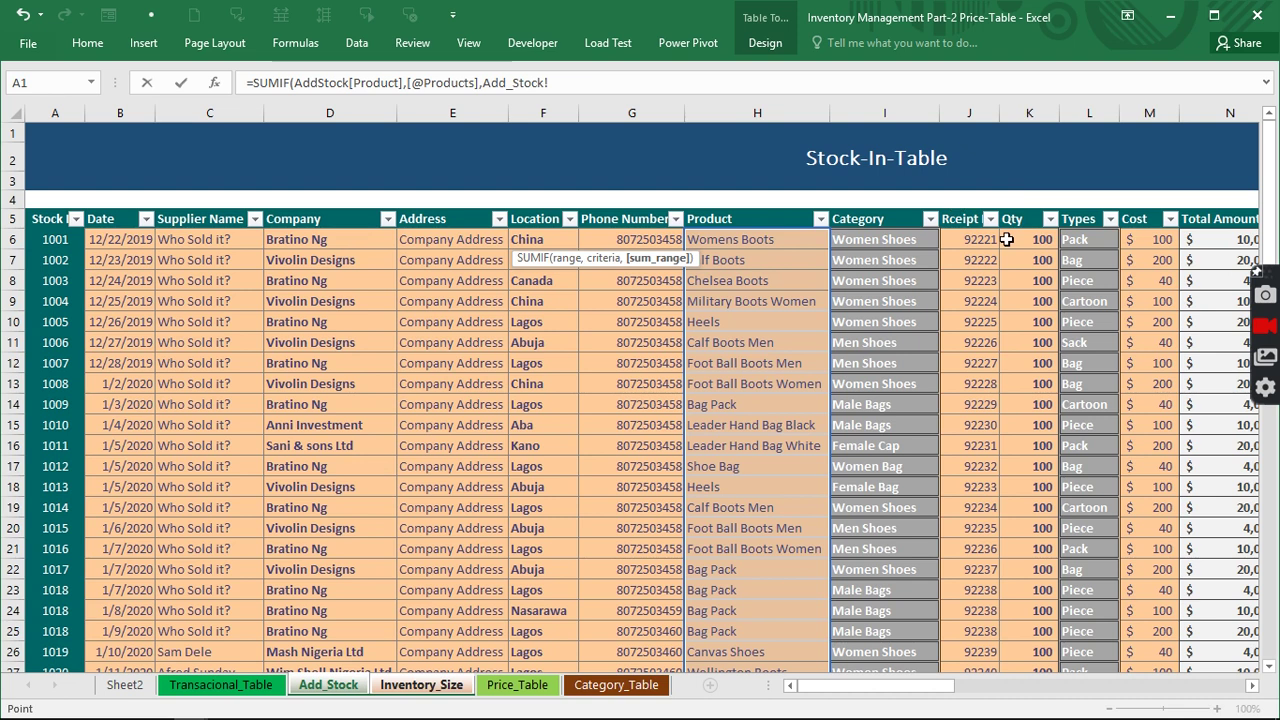
left_click(1024, 205)
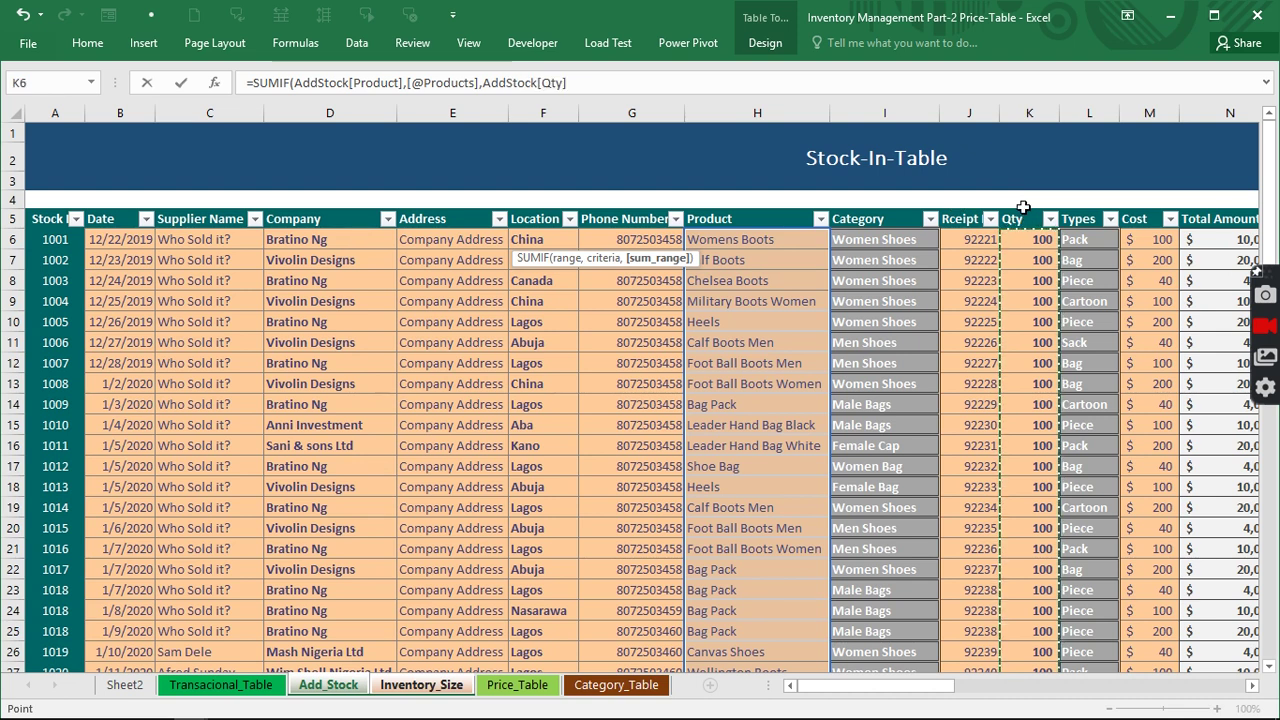
key("Return")
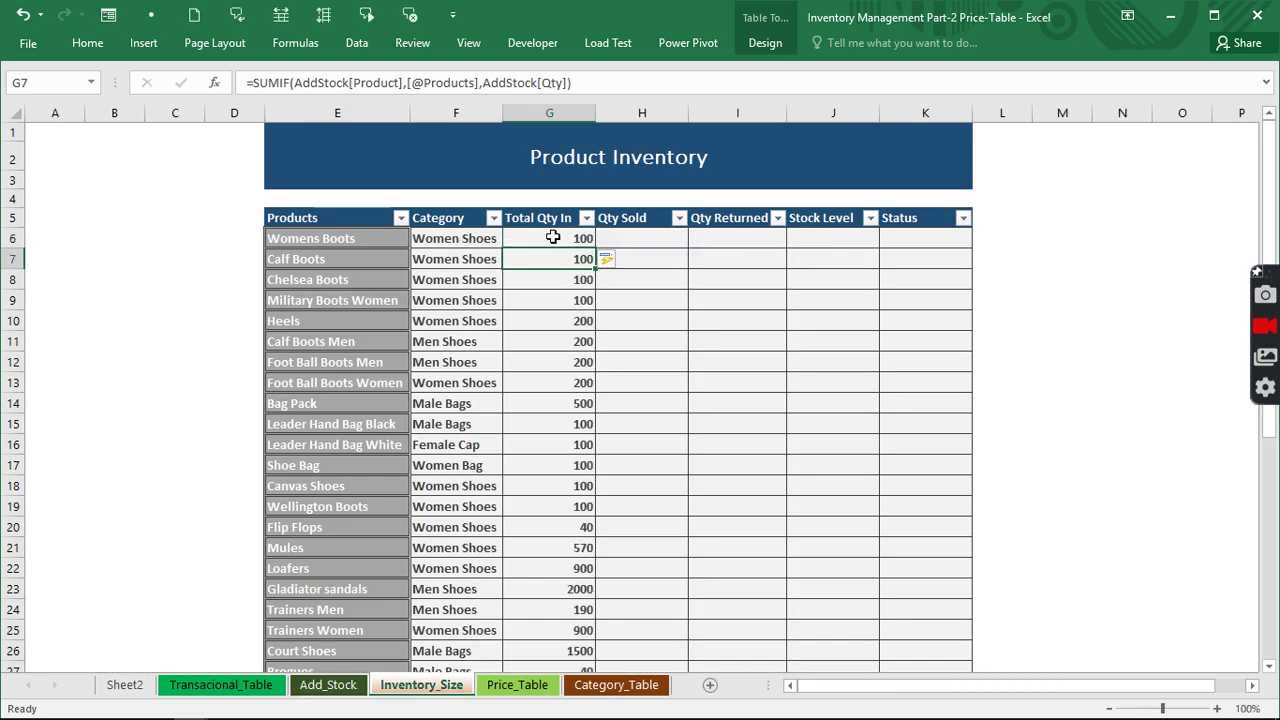
Start a SUMIFS formula in the Womens Boots Qty Sold cell, using the Transacional_Table sheet's Table5[Qty] column as the sum range.
left_click(636, 238)
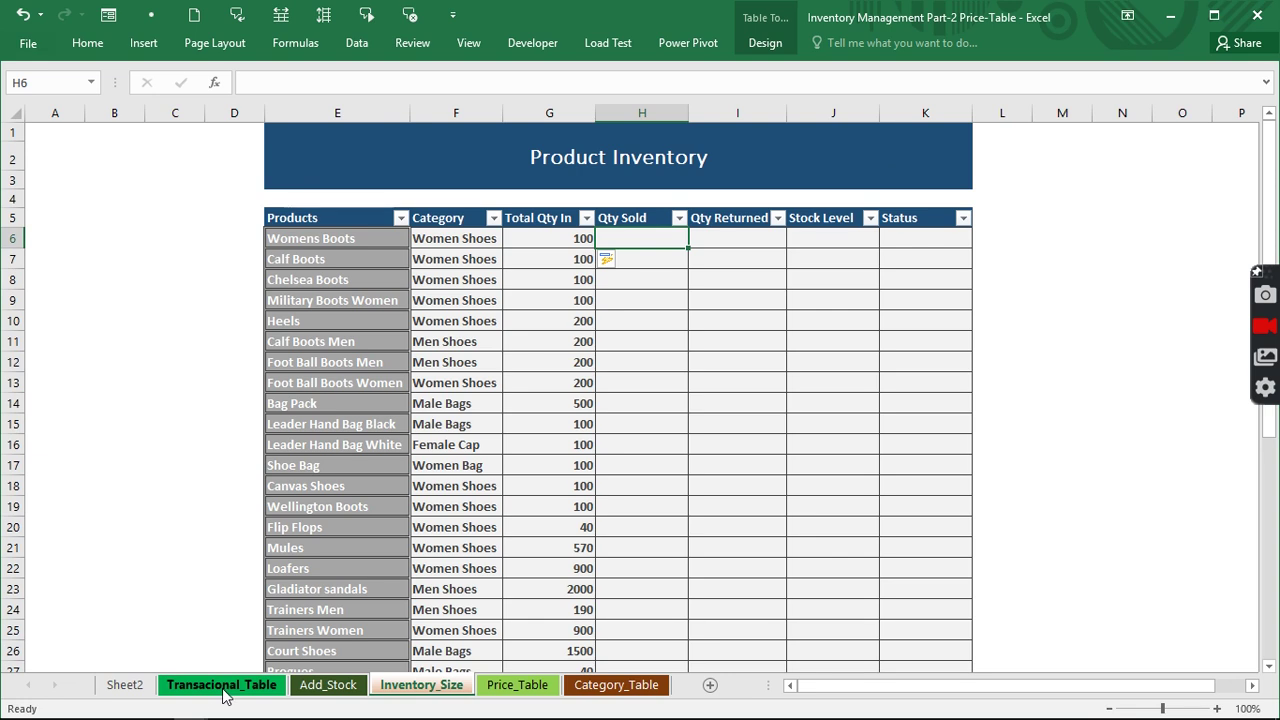
type("=sumifs")
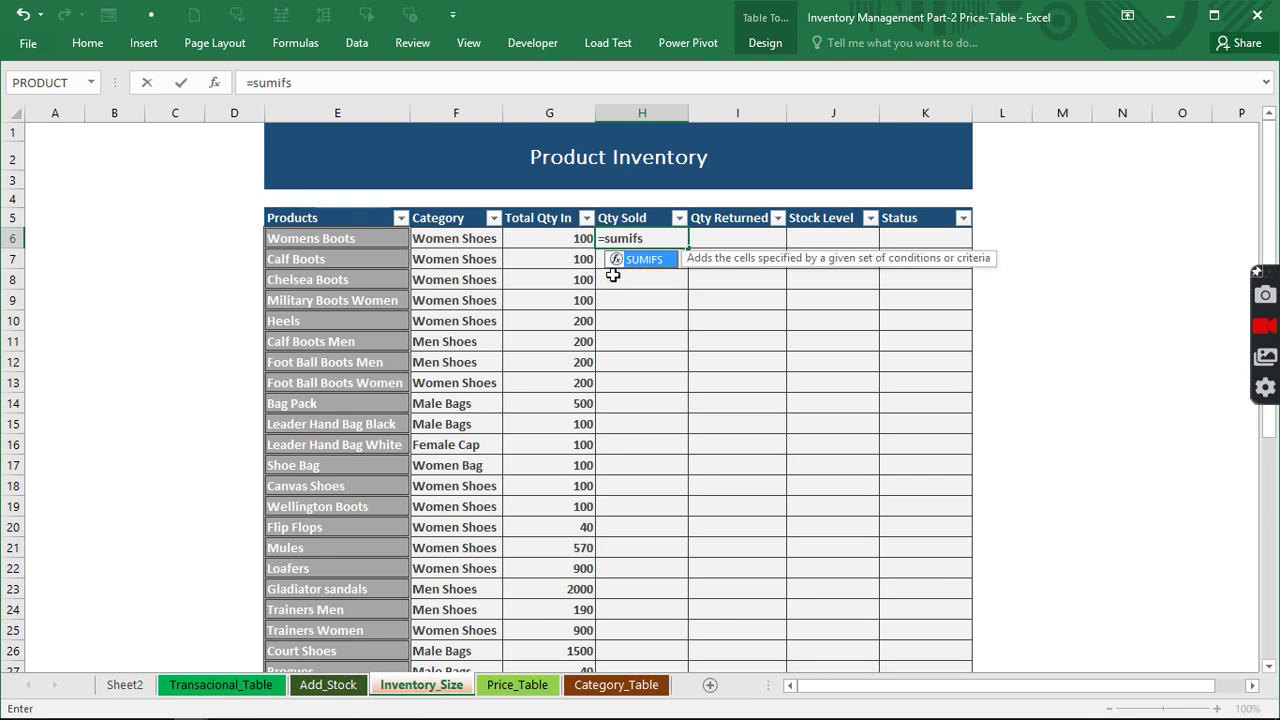
key("Tab")
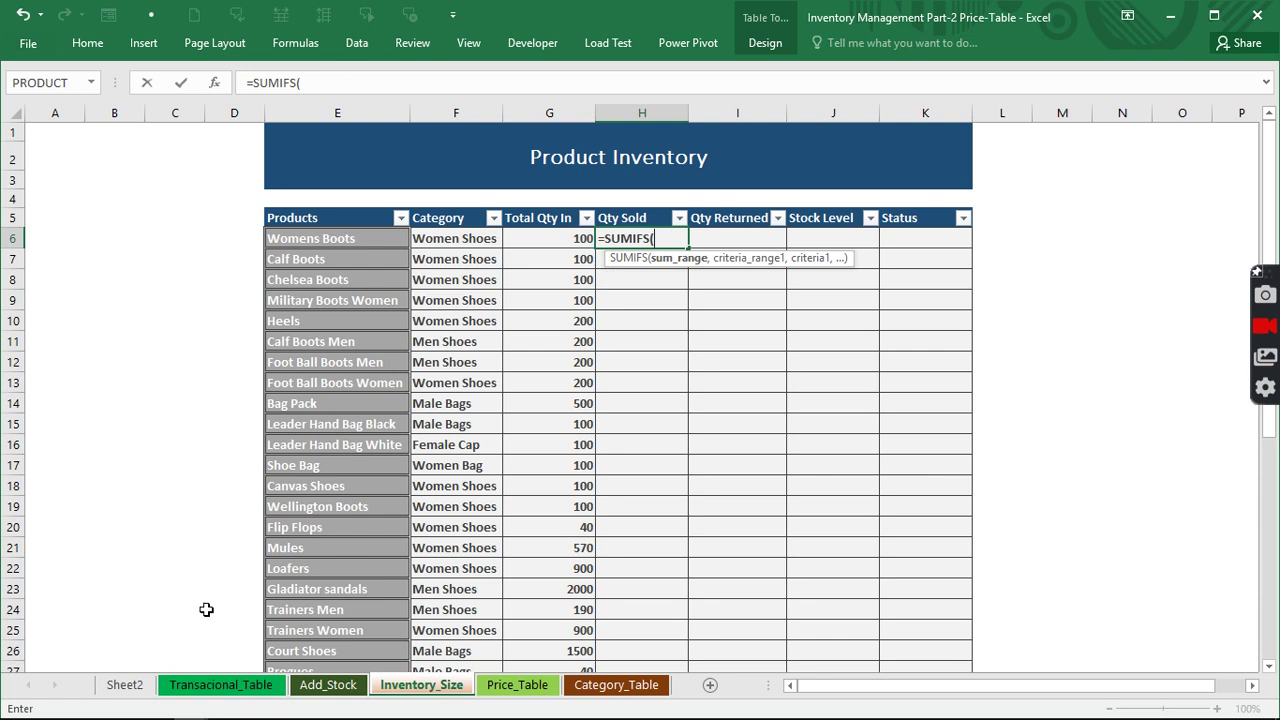
left_click(222, 685)
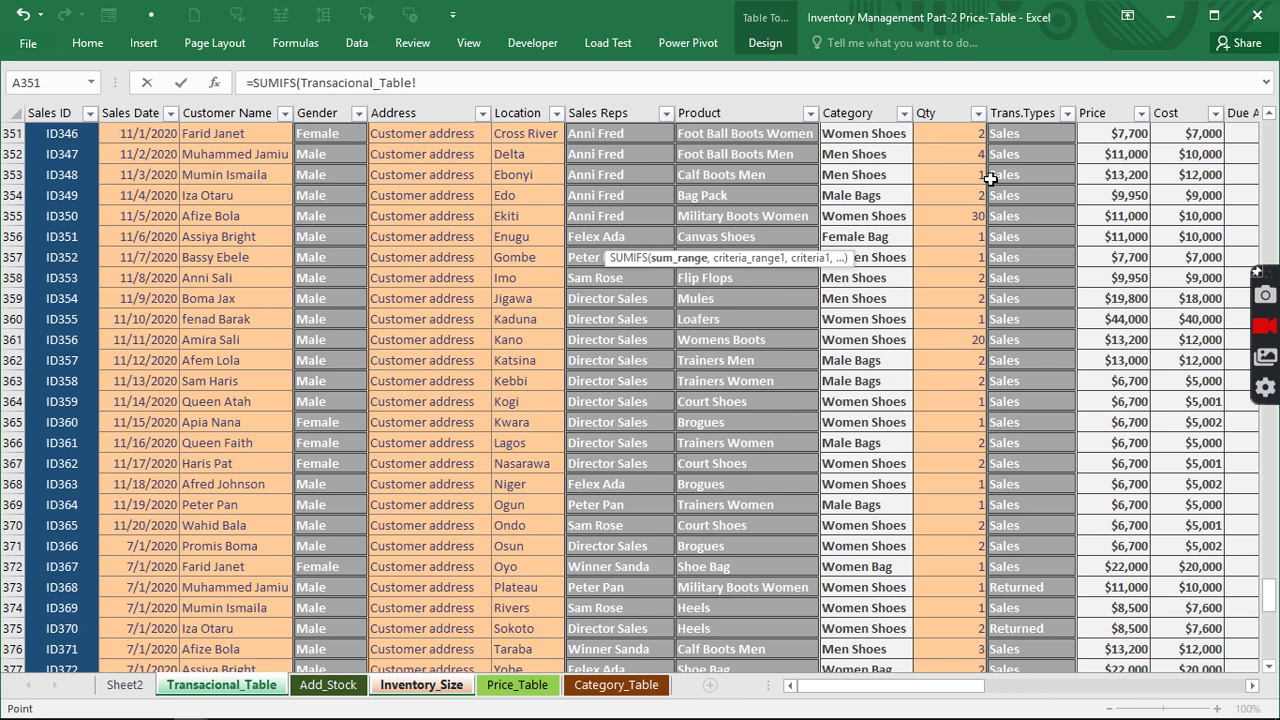
scroll(990, 178, "up", 20)
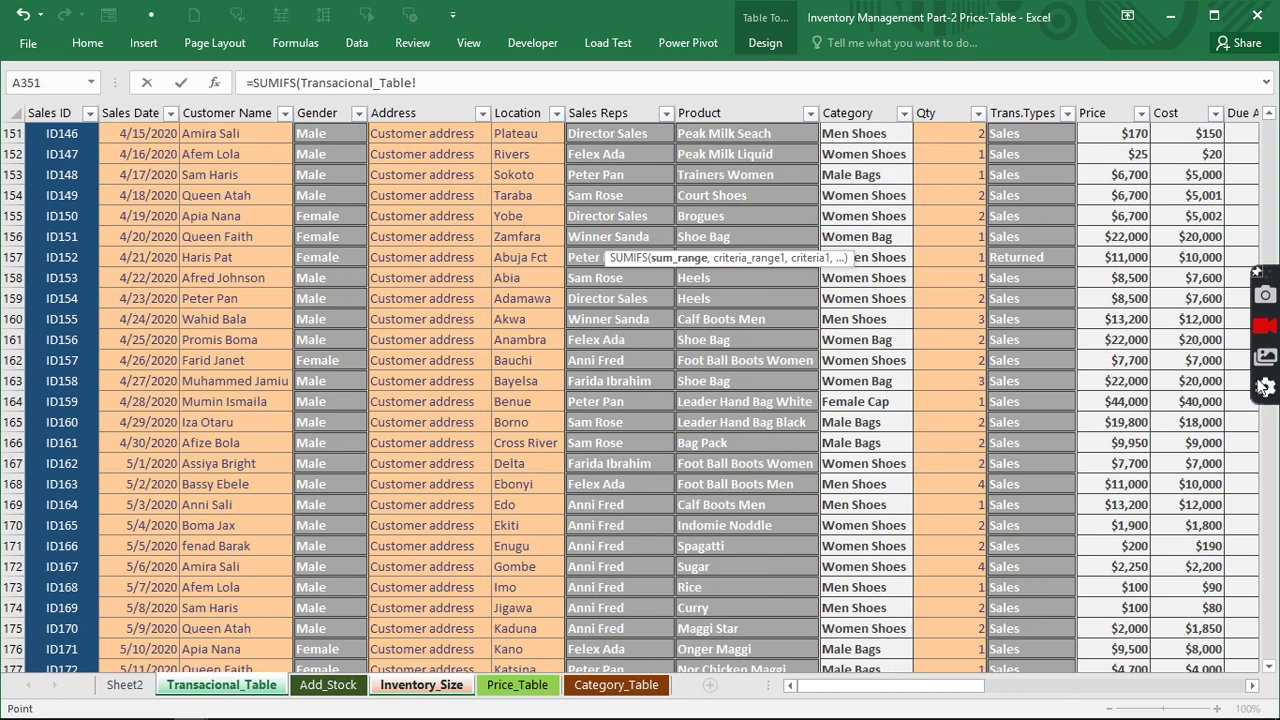
scroll(1272, 200, "up", 20)
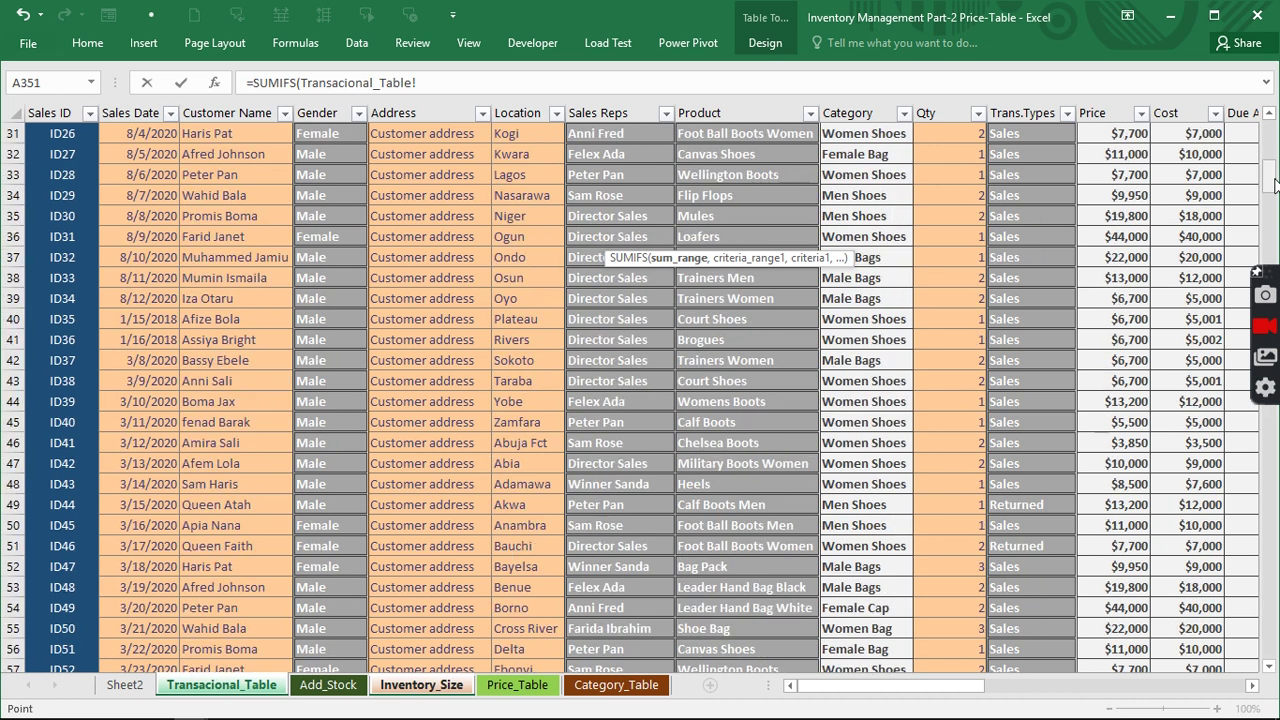
scroll(1272, 183, "up", 10)
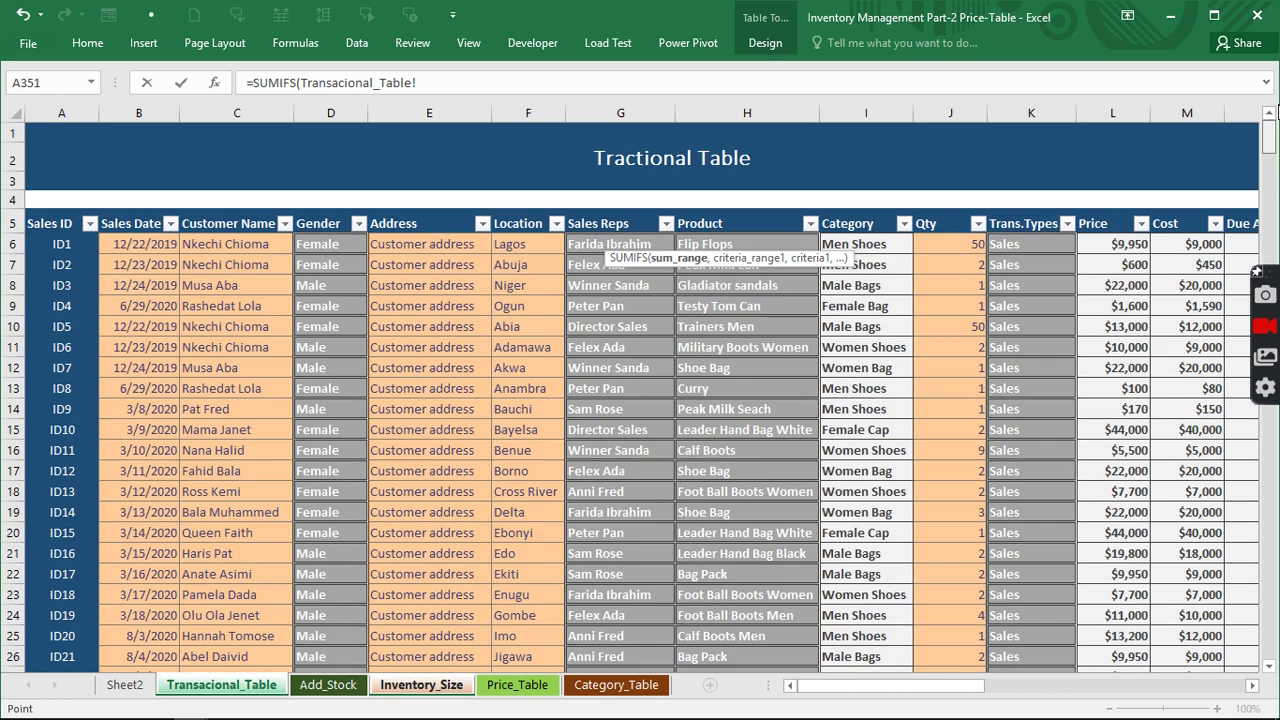
left_click(951, 207)
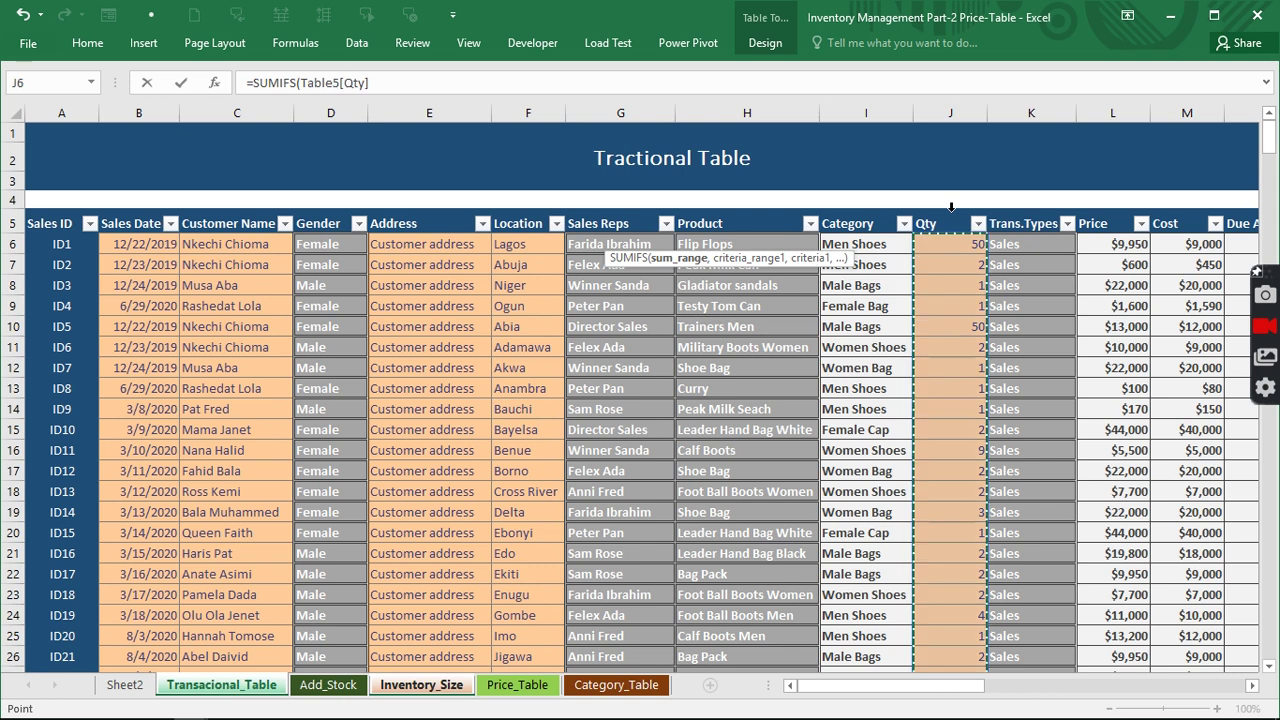
type(",")
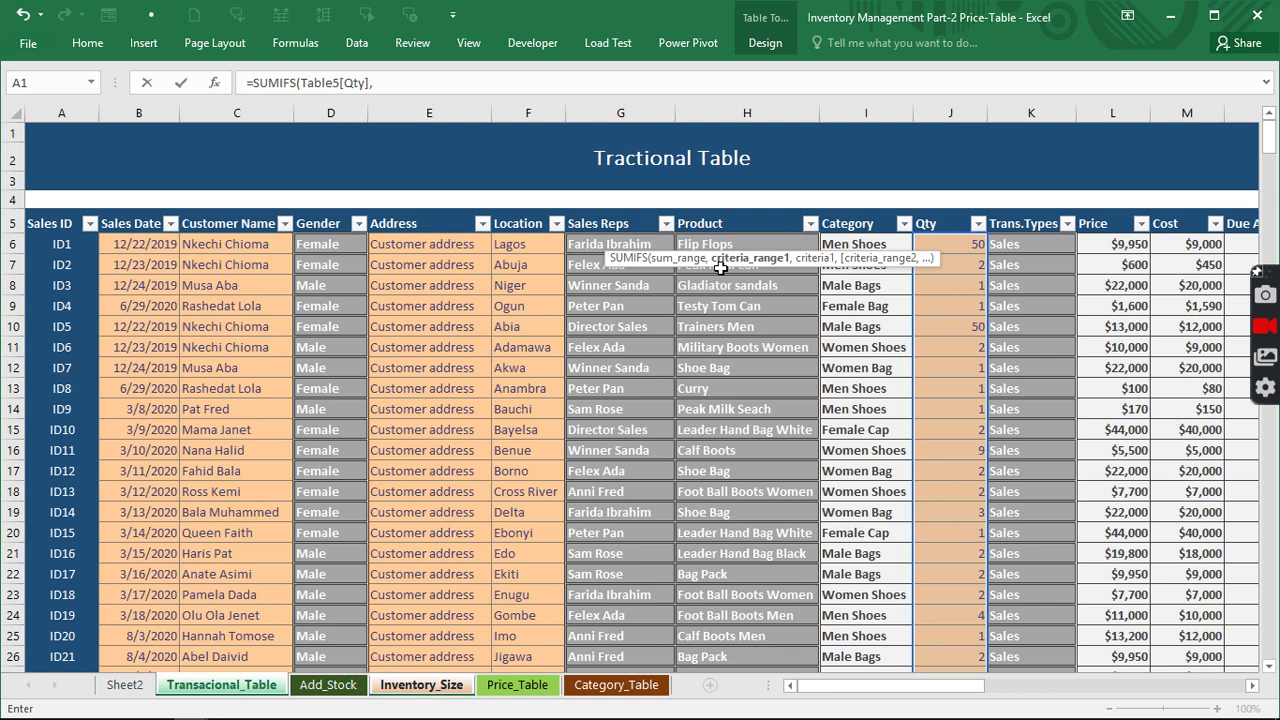
left_click(725, 209)
type(",")
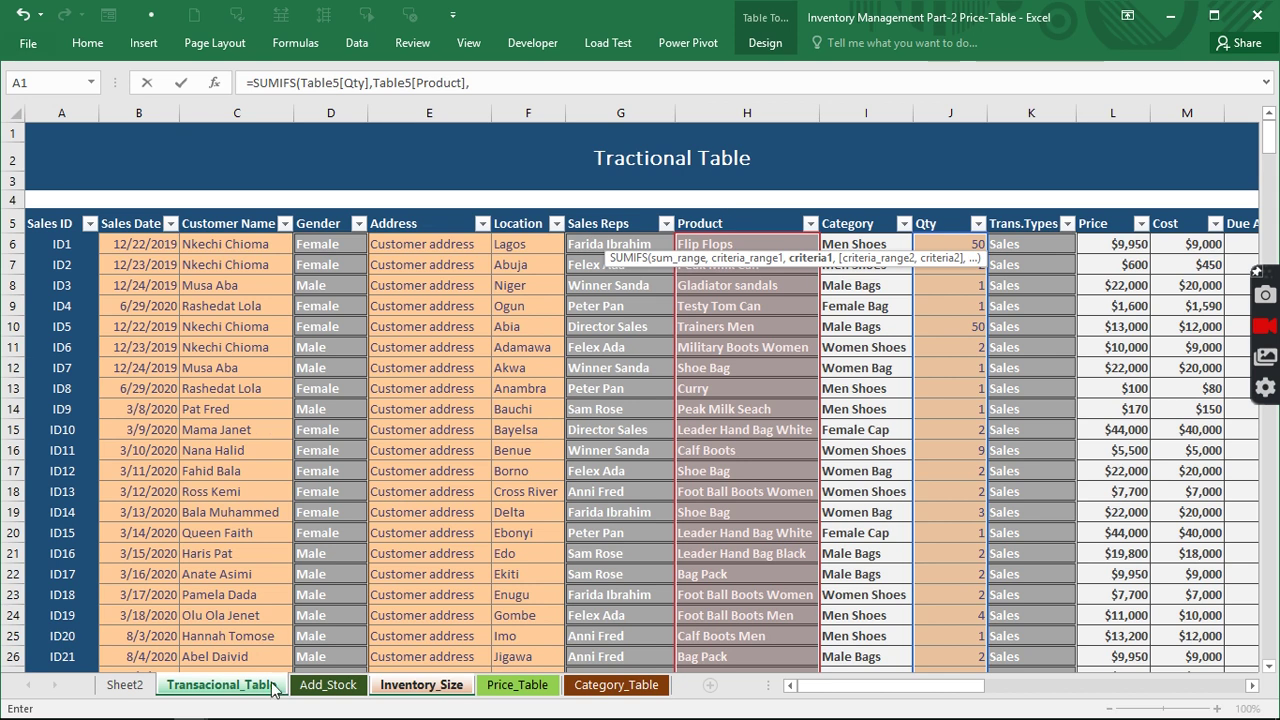
left_click(397, 688)
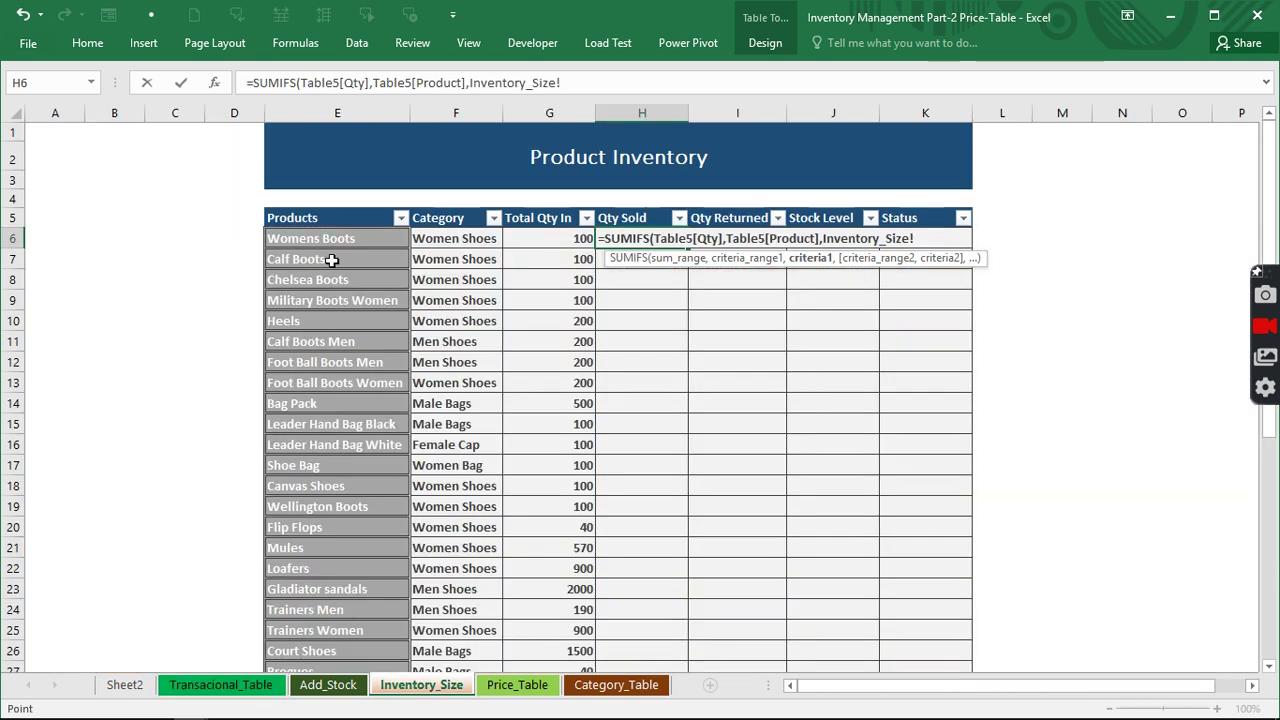
left_click(333, 241)
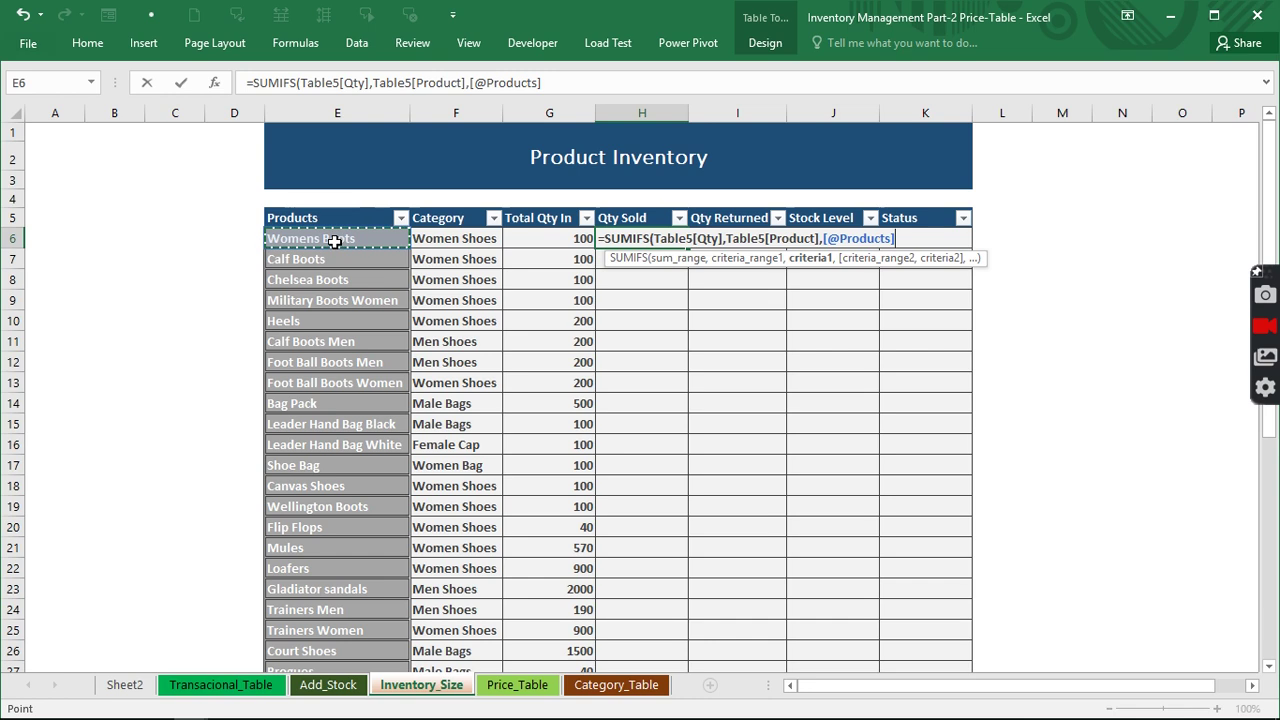
type(",")
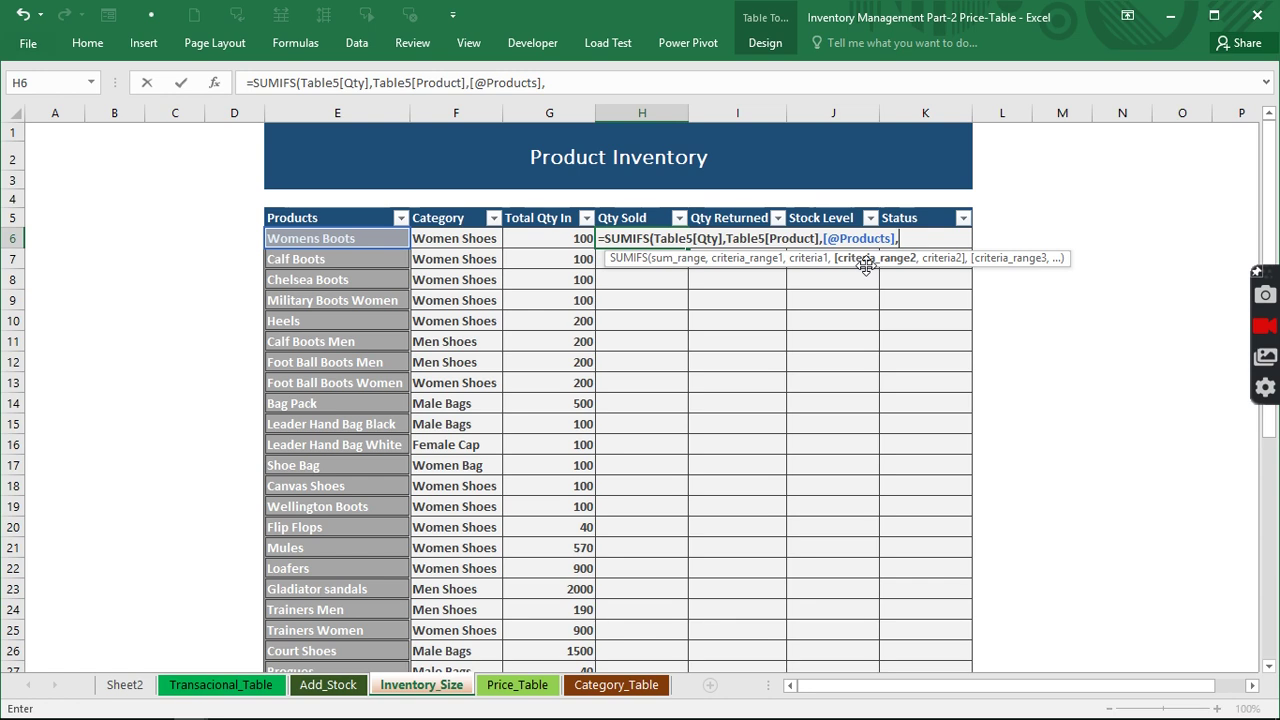
Finish the Qty Sold SUMIFS with the Transacional_Table sheet's Table5[Trans.Types] as the second criteria range and "Sales" as its criteria.
left_click(250, 685)
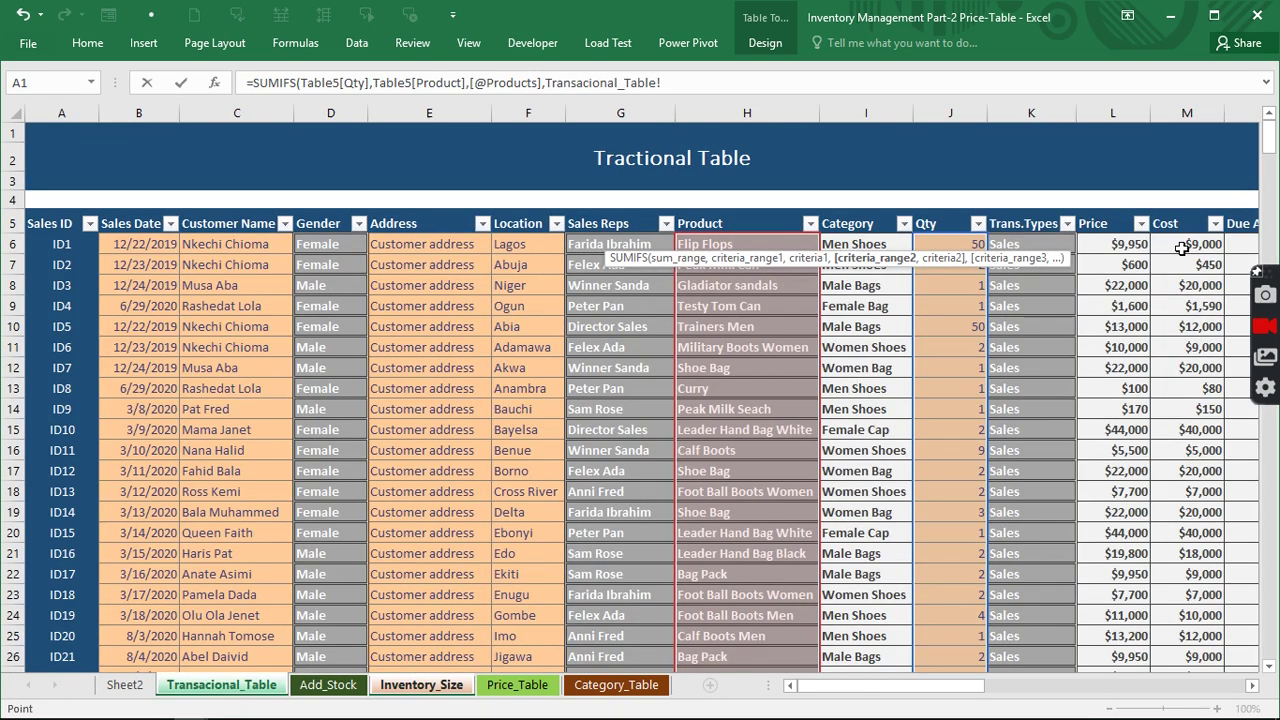
left_click(1014, 208)
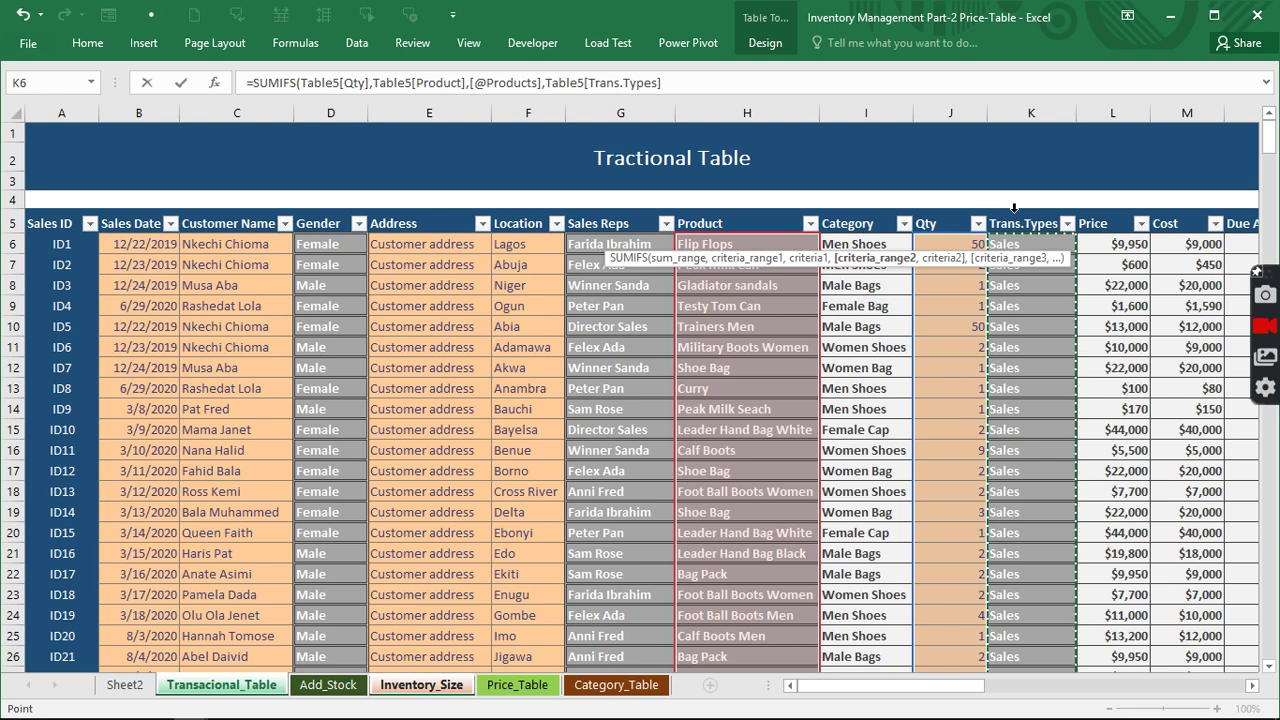
type(",")
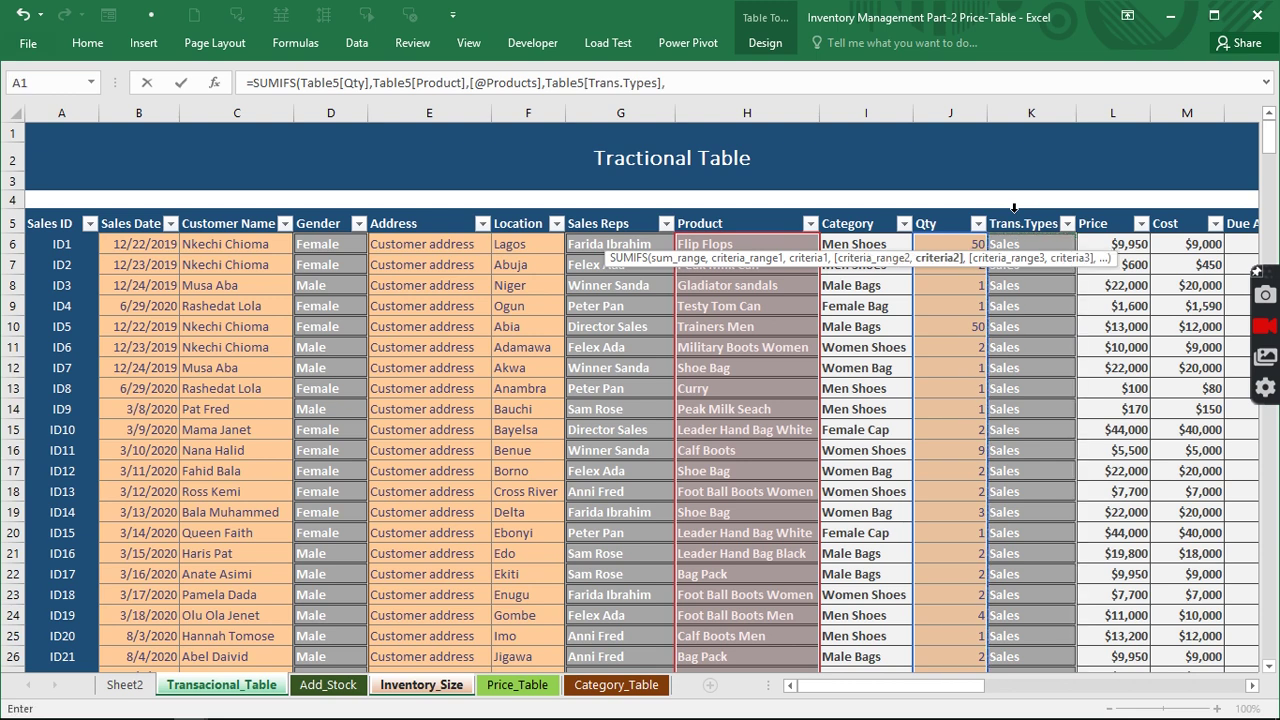
type("\"Sales")
type("\")")
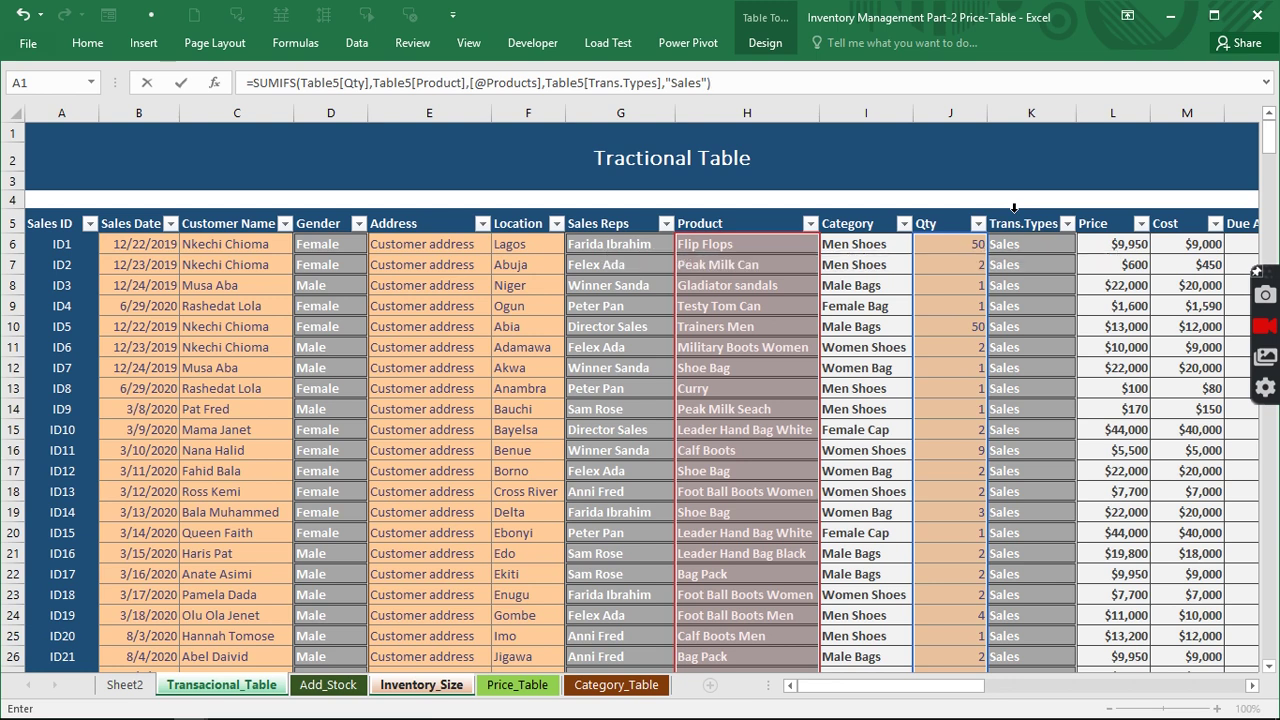
key("Return")
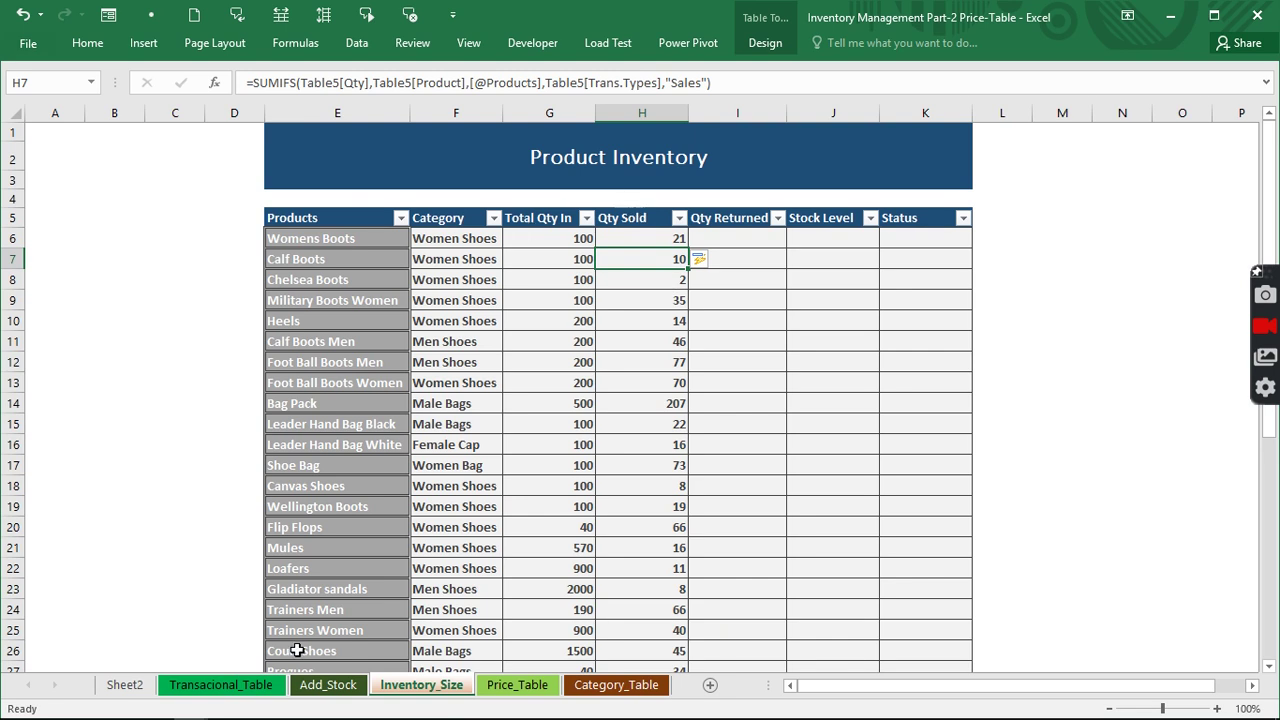
Examine the Trans.Types choices and the Qty value of the ID1 transaction on the Transacional_Table sheet.
left_click(255, 685)
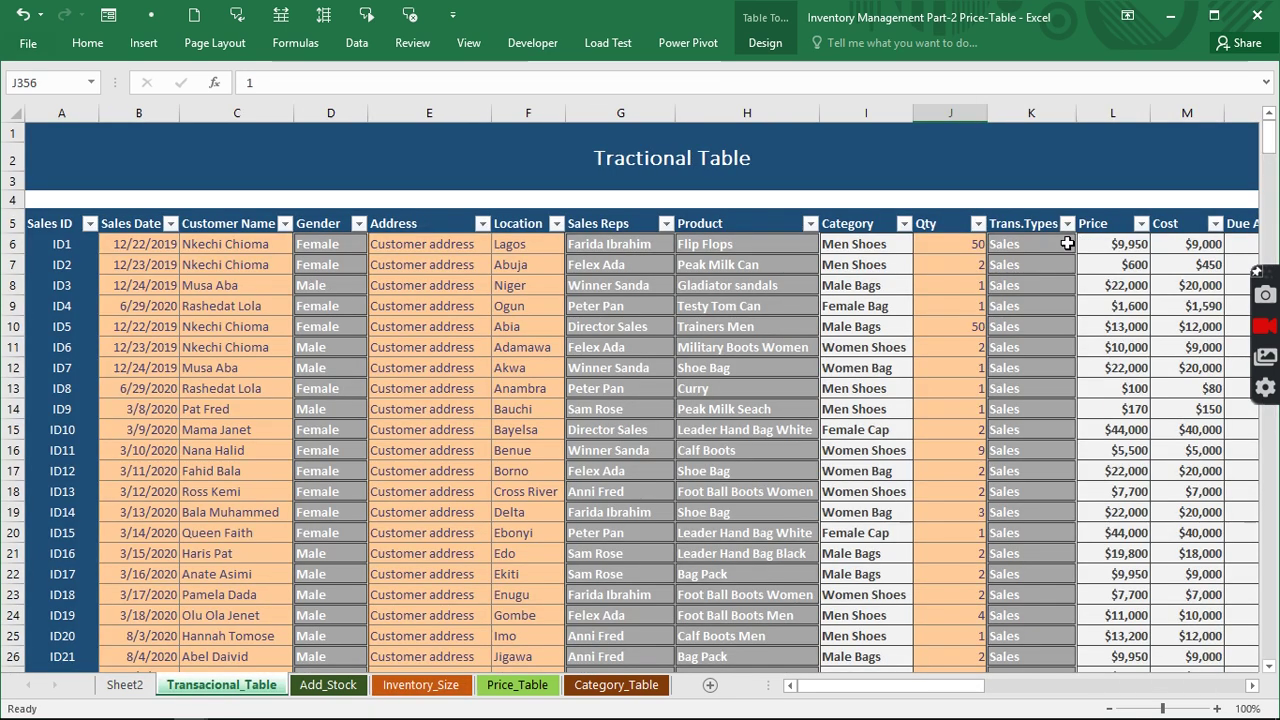
left_click(1070, 244)
left_click(1084, 245)
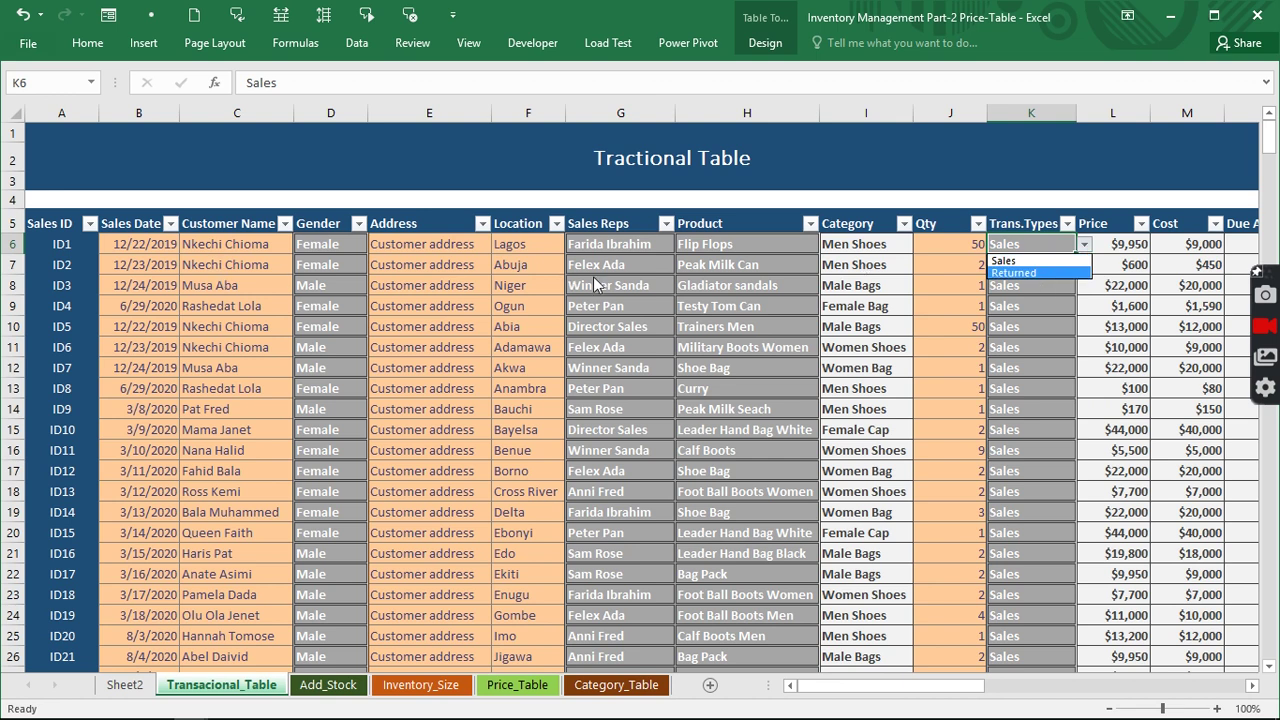
key("Escape")
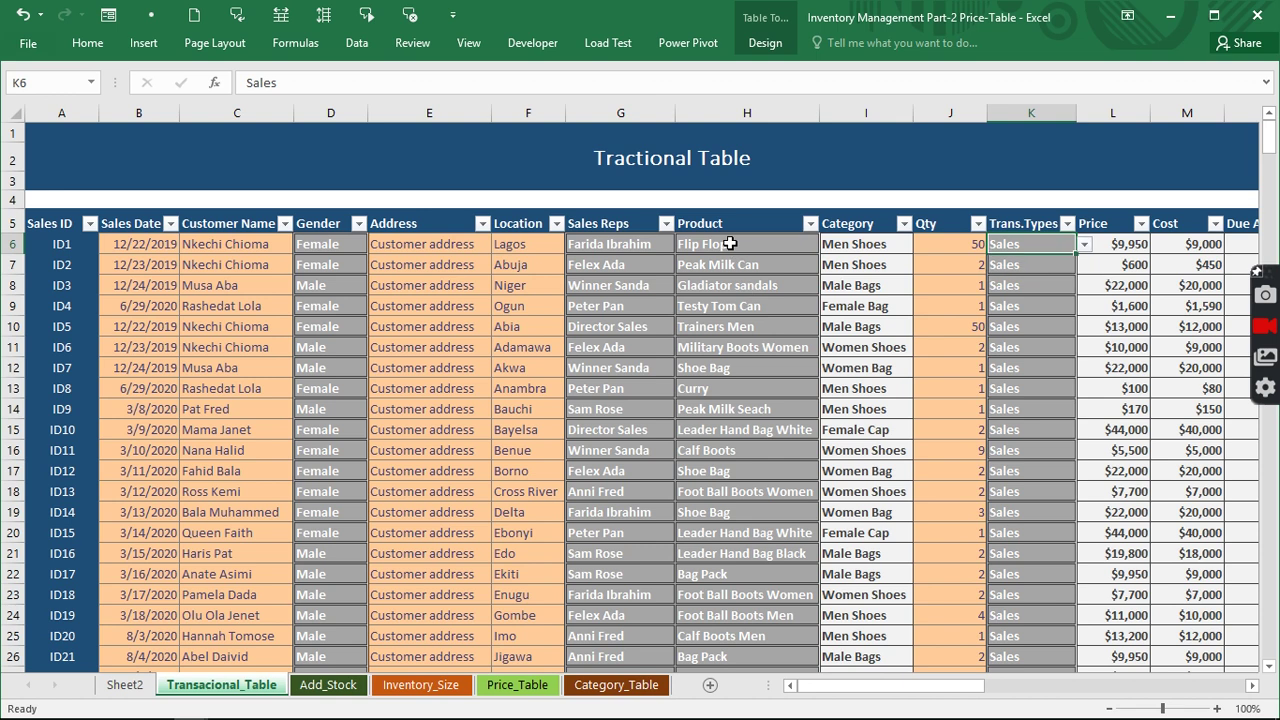
left_click(1084, 244)
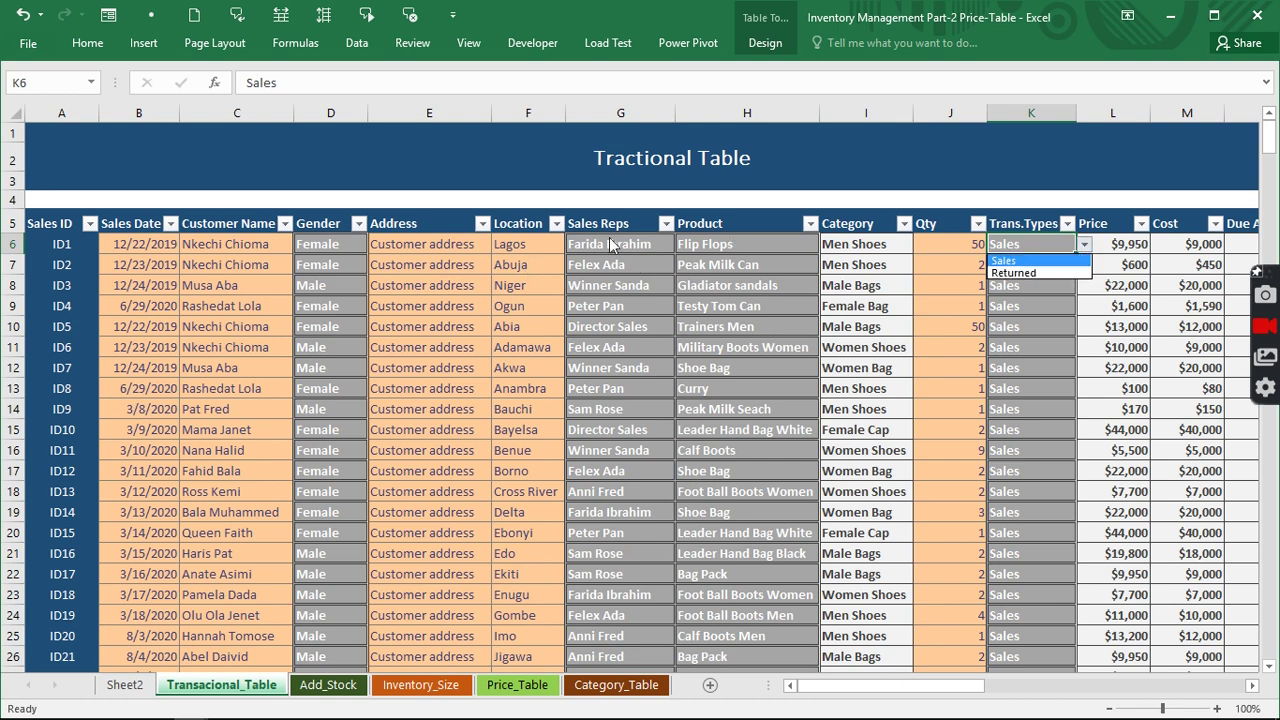
left_click(949, 246)
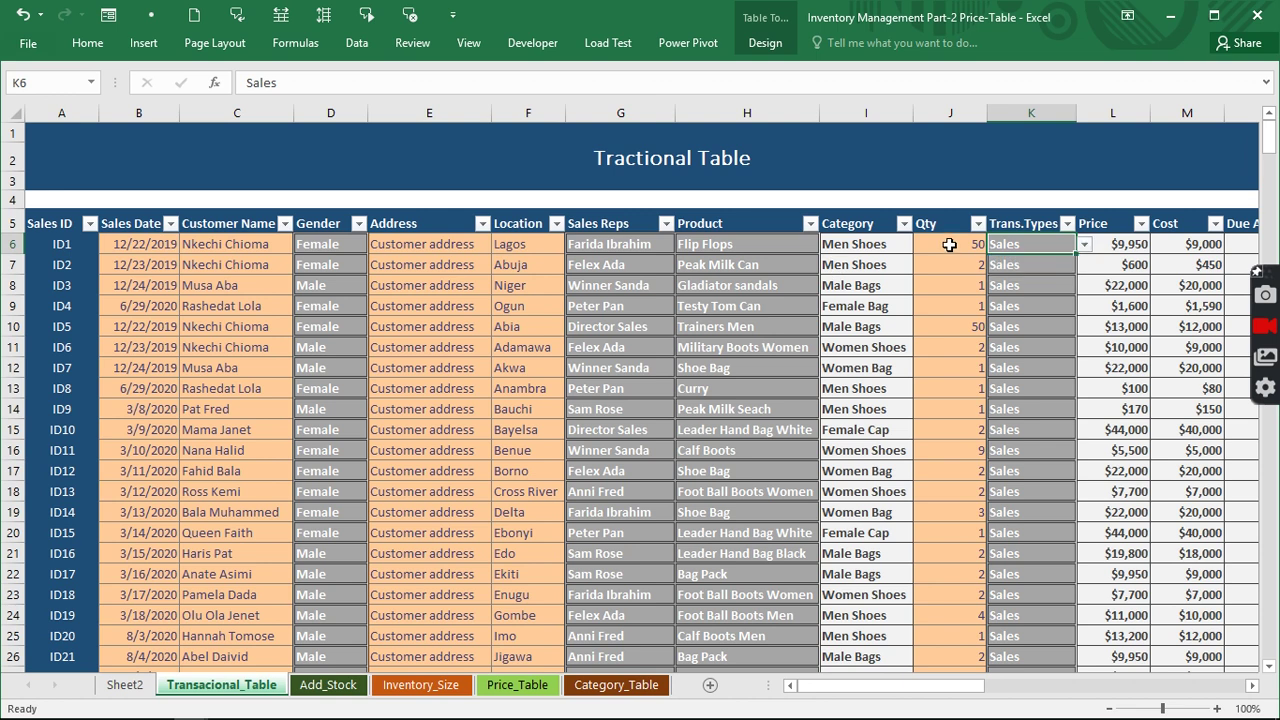
left_click(949, 244)
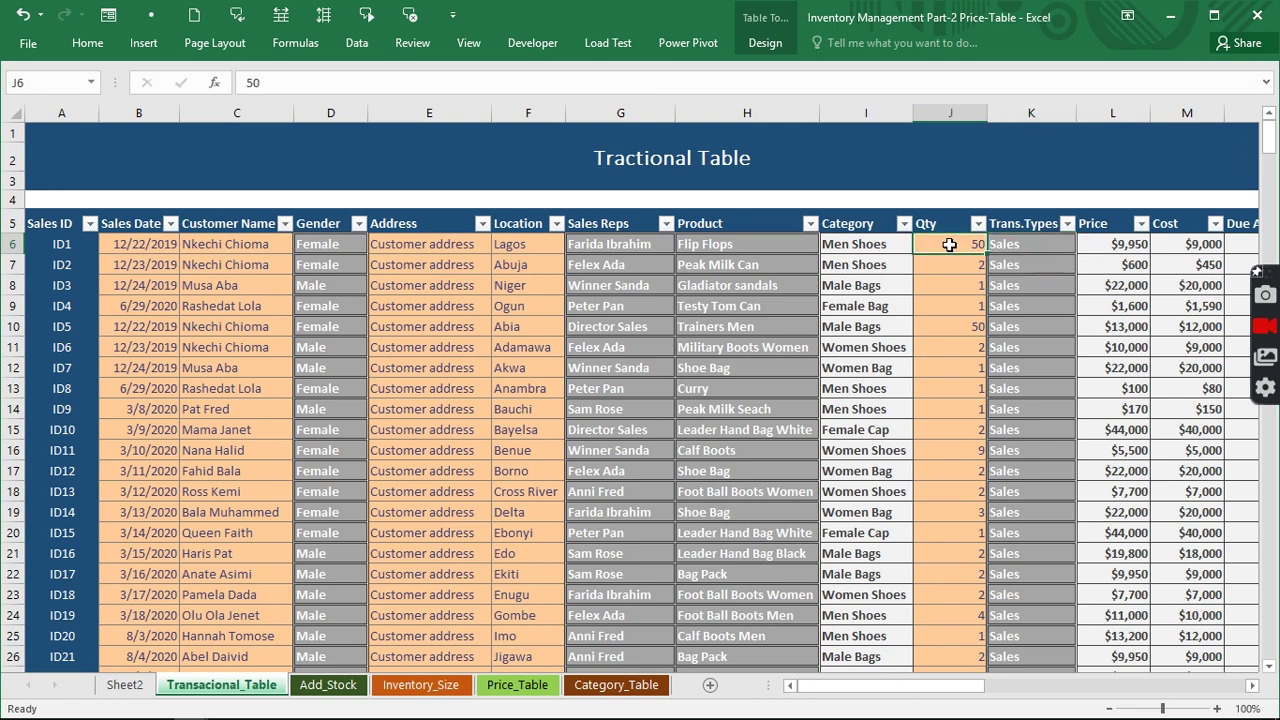
left_click(1019, 249)
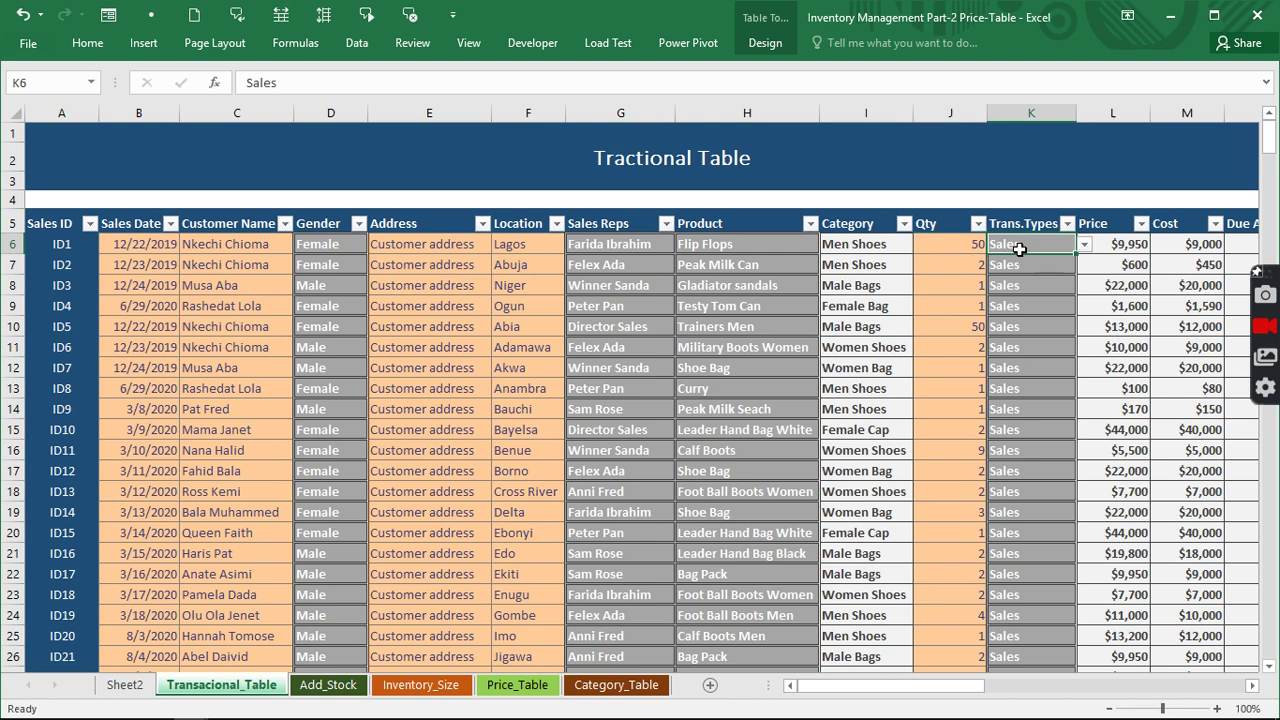
left_click(1085, 246)
left_click(1047, 241)
Start a SUMIFS formula in the Inventory_Size sheet's Womens Boots Qty Returned cell, using Table5[Qty] as the sum range.
left_click(420, 685)
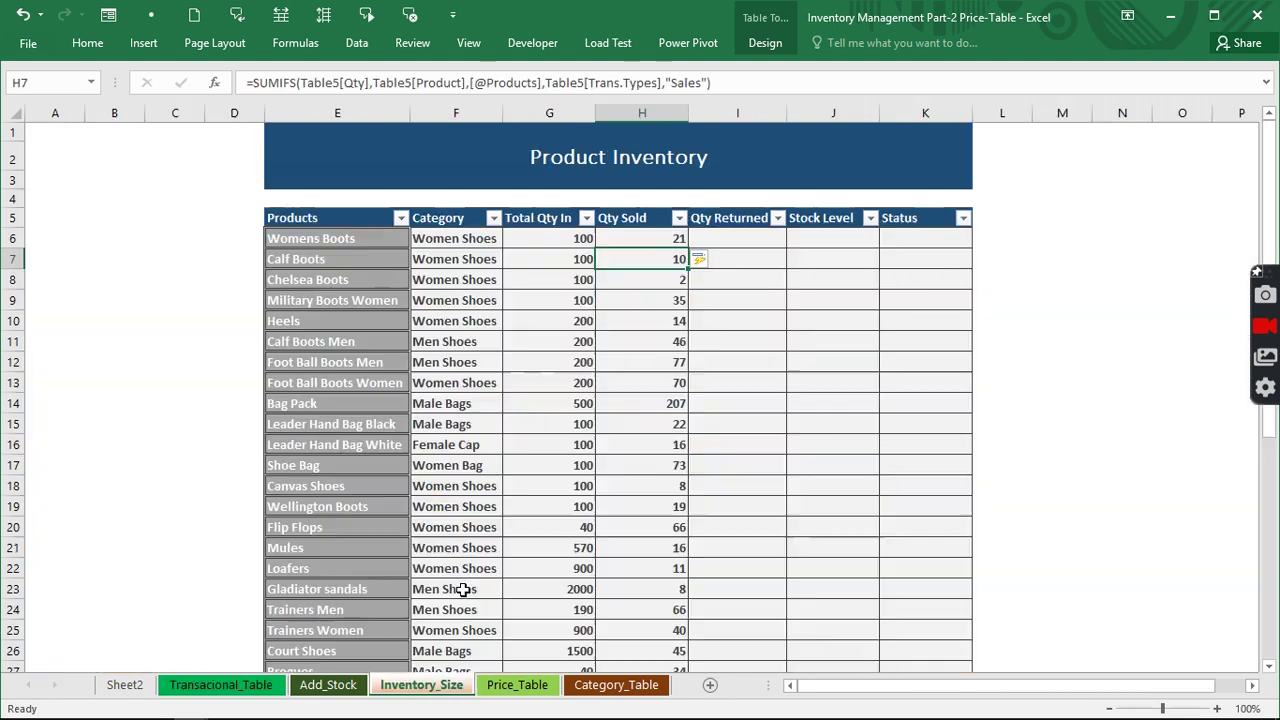
left_click(728, 240)
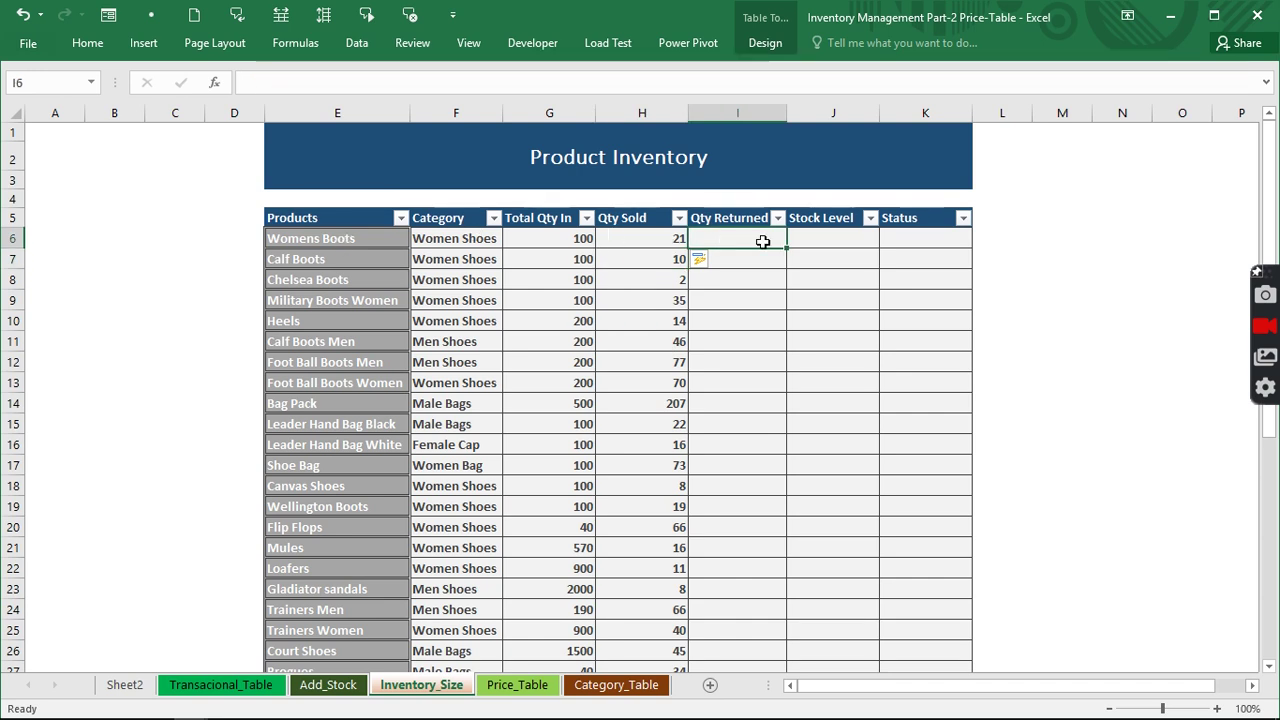
type("=")
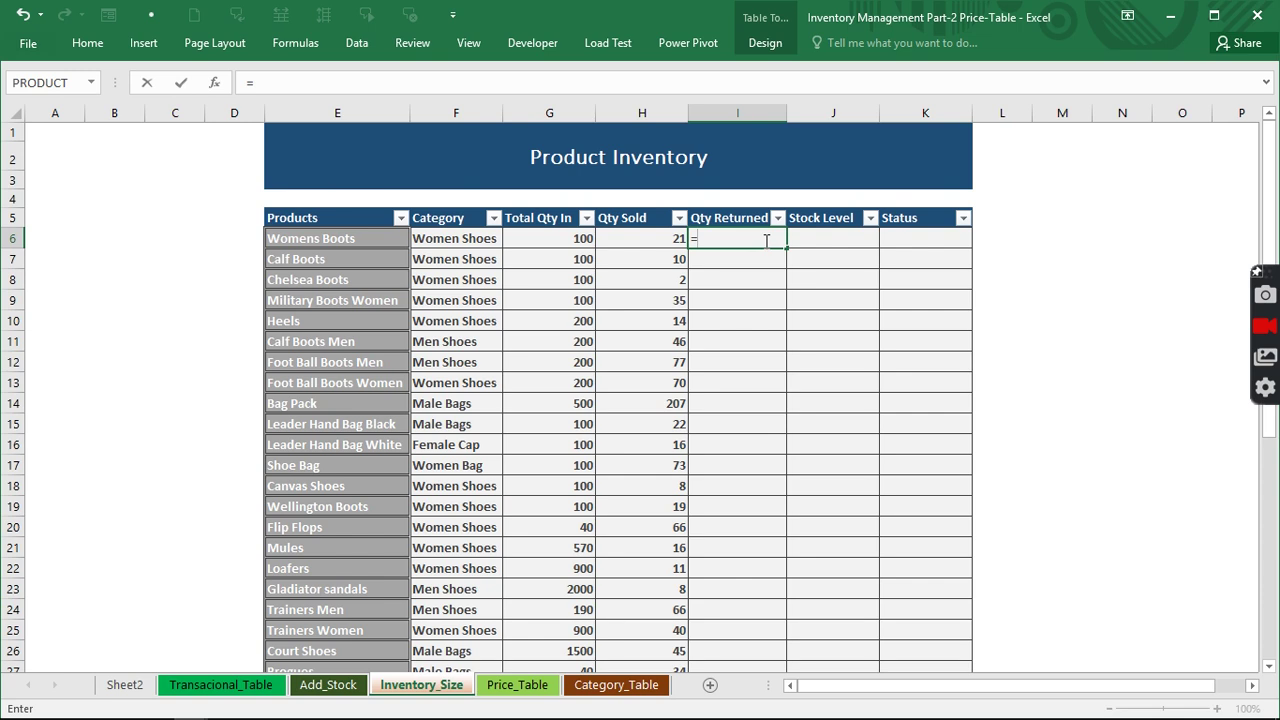
type("sumifs")
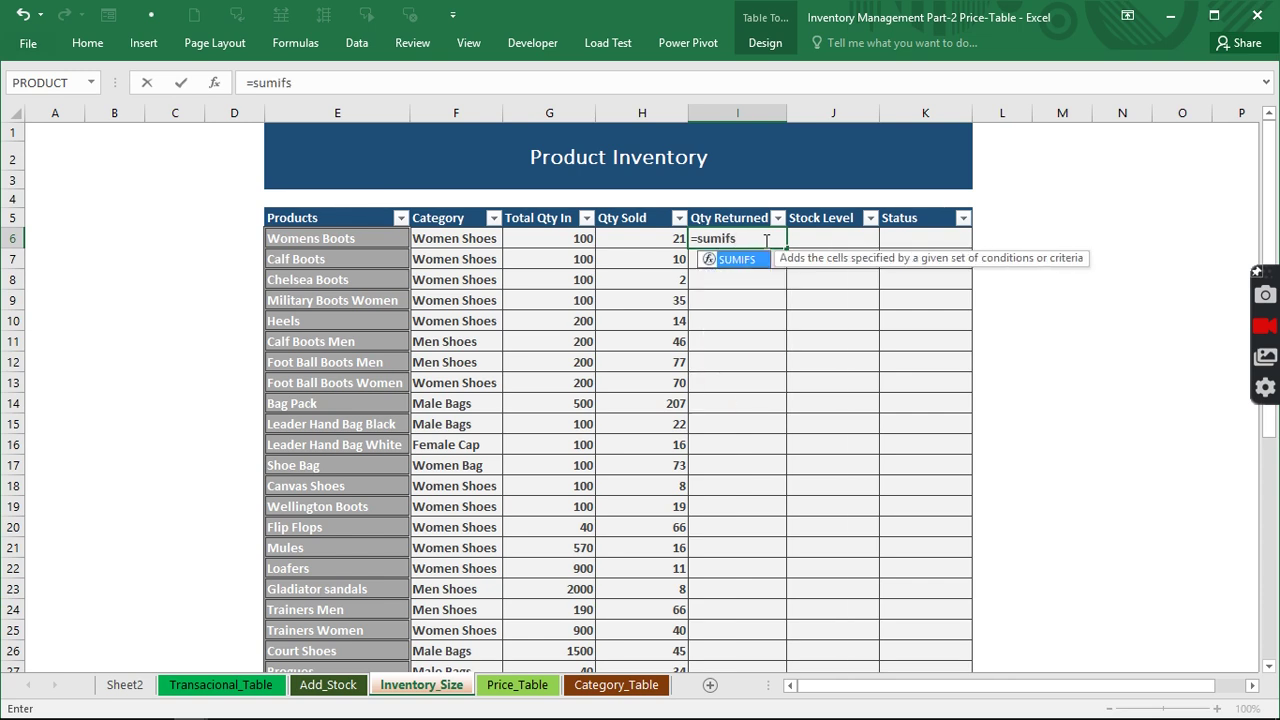
key("Tab")
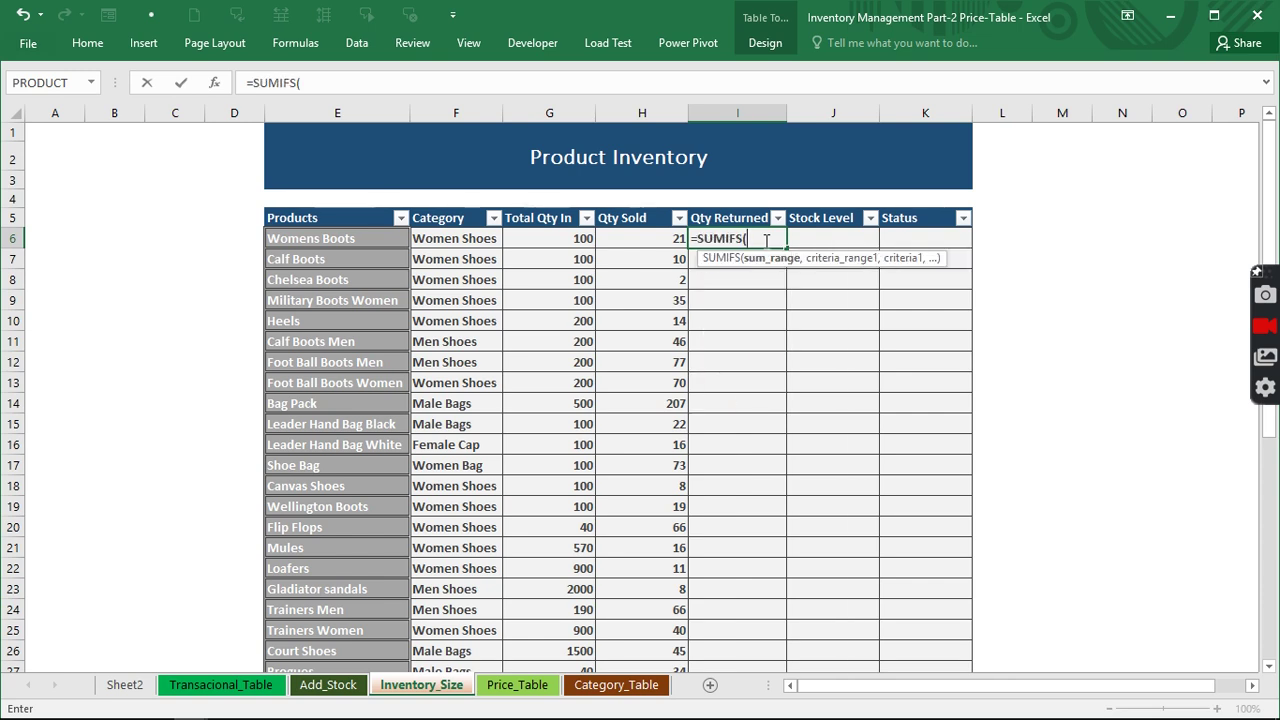
left_click(221, 685)
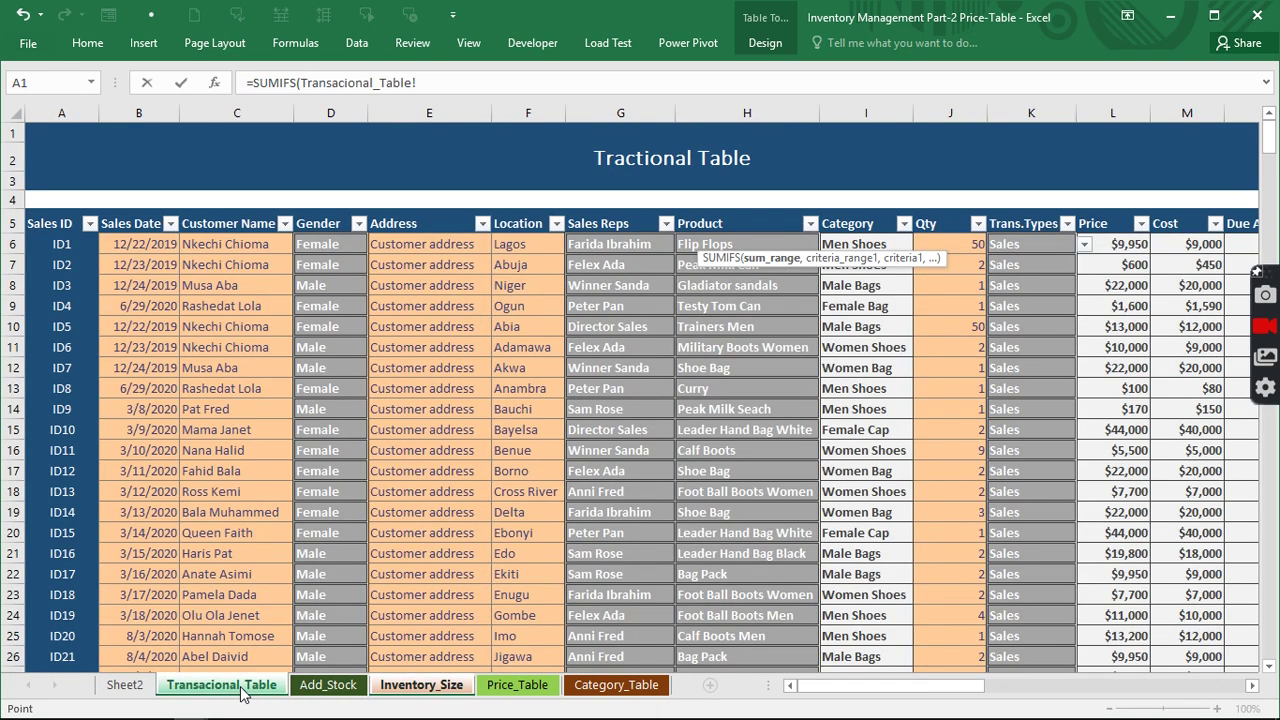
left_click(964, 208)
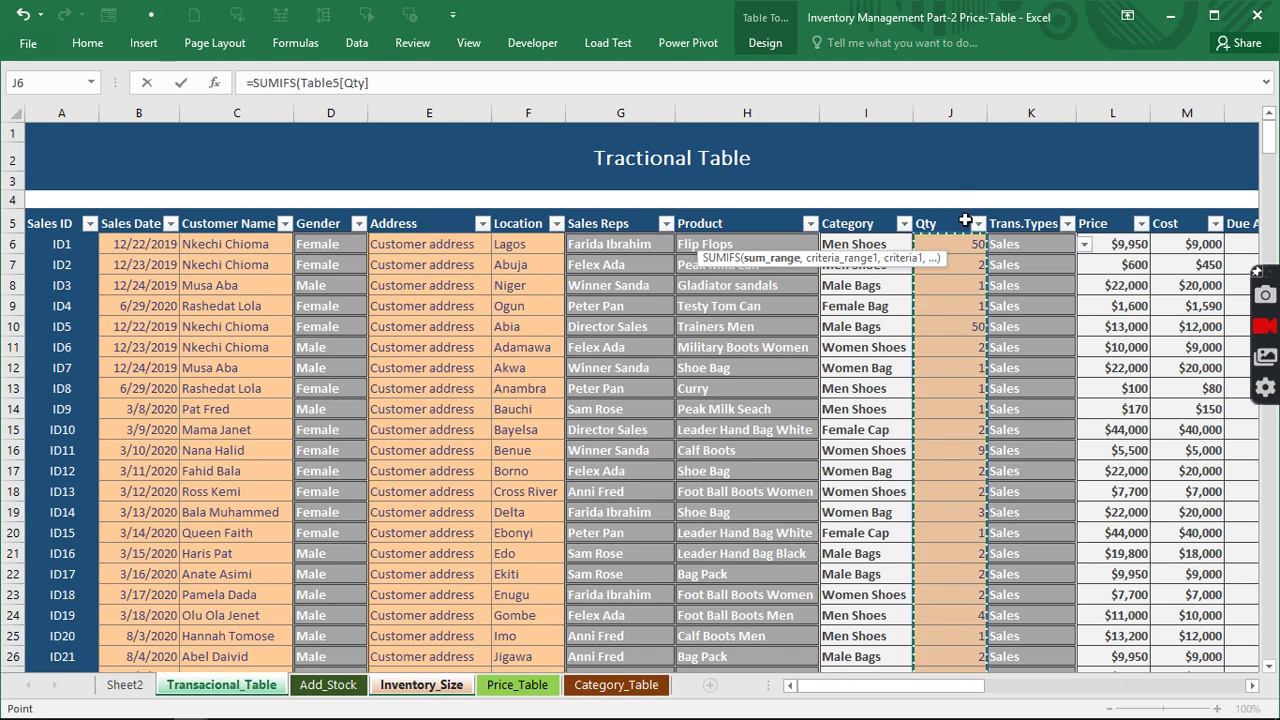
type(",")
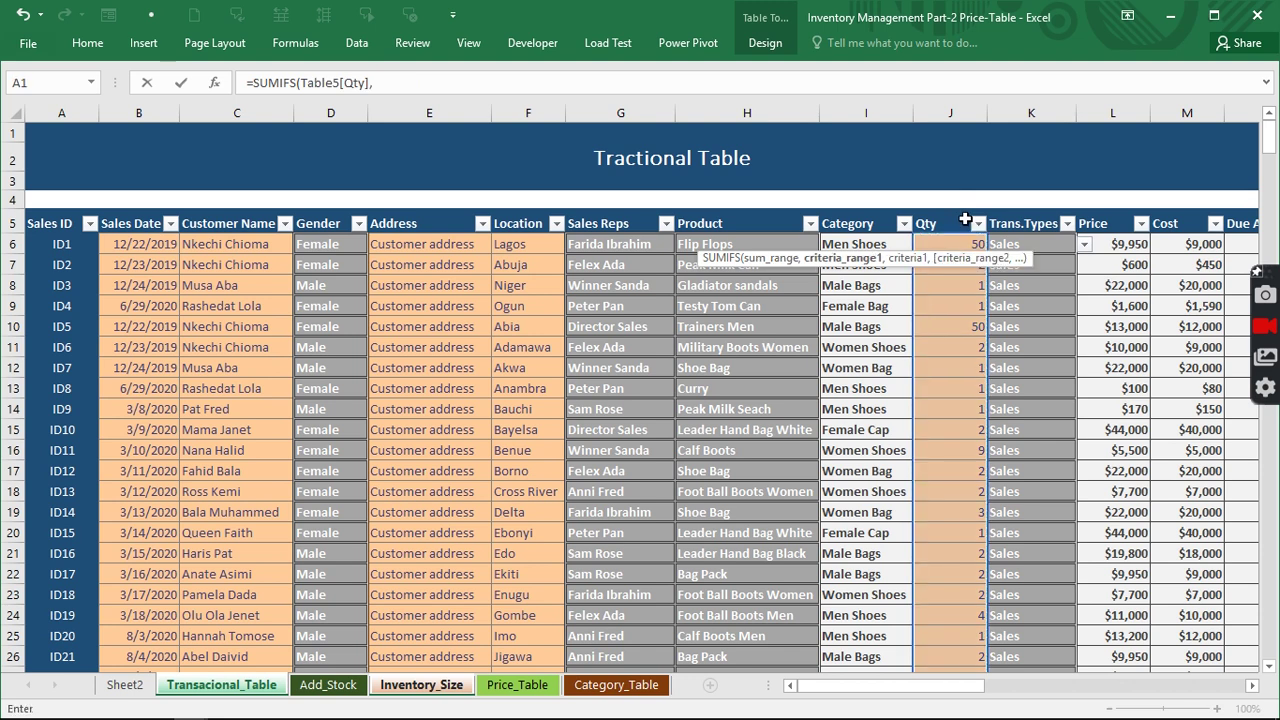
left_click(698, 208)
type(",")
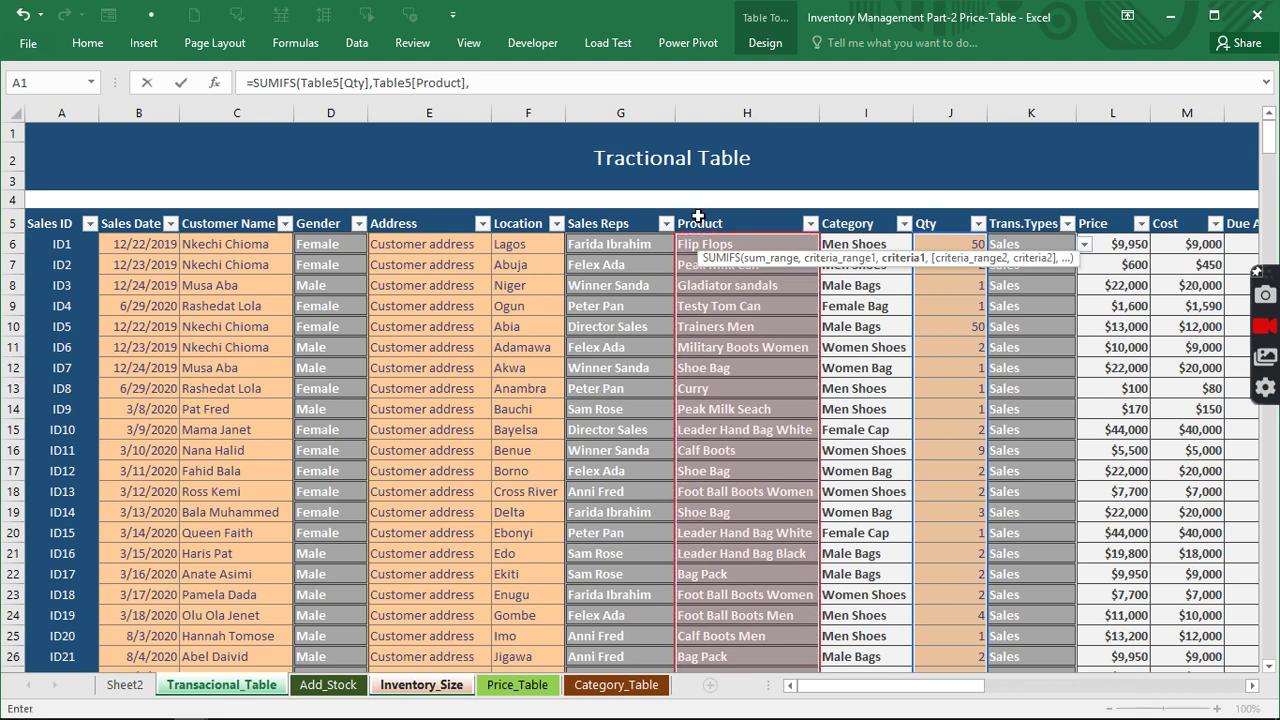
left_click(422, 692)
left_click(348, 240)
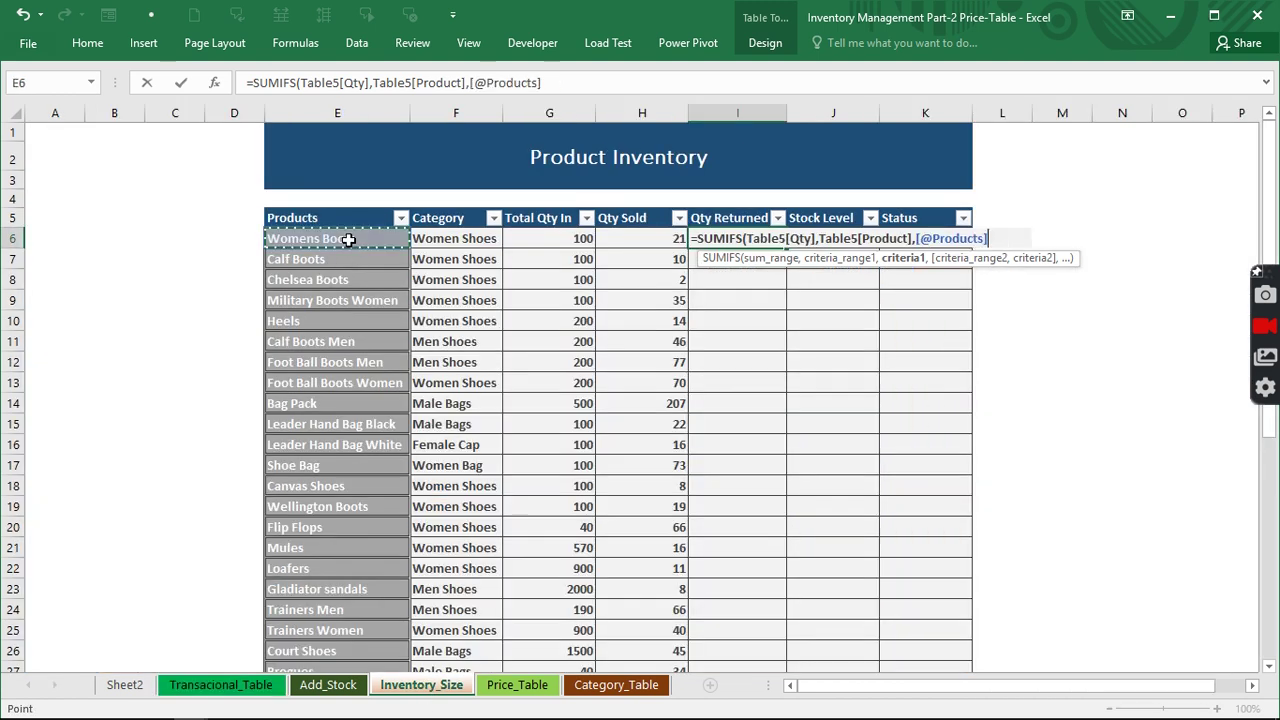
type(",")
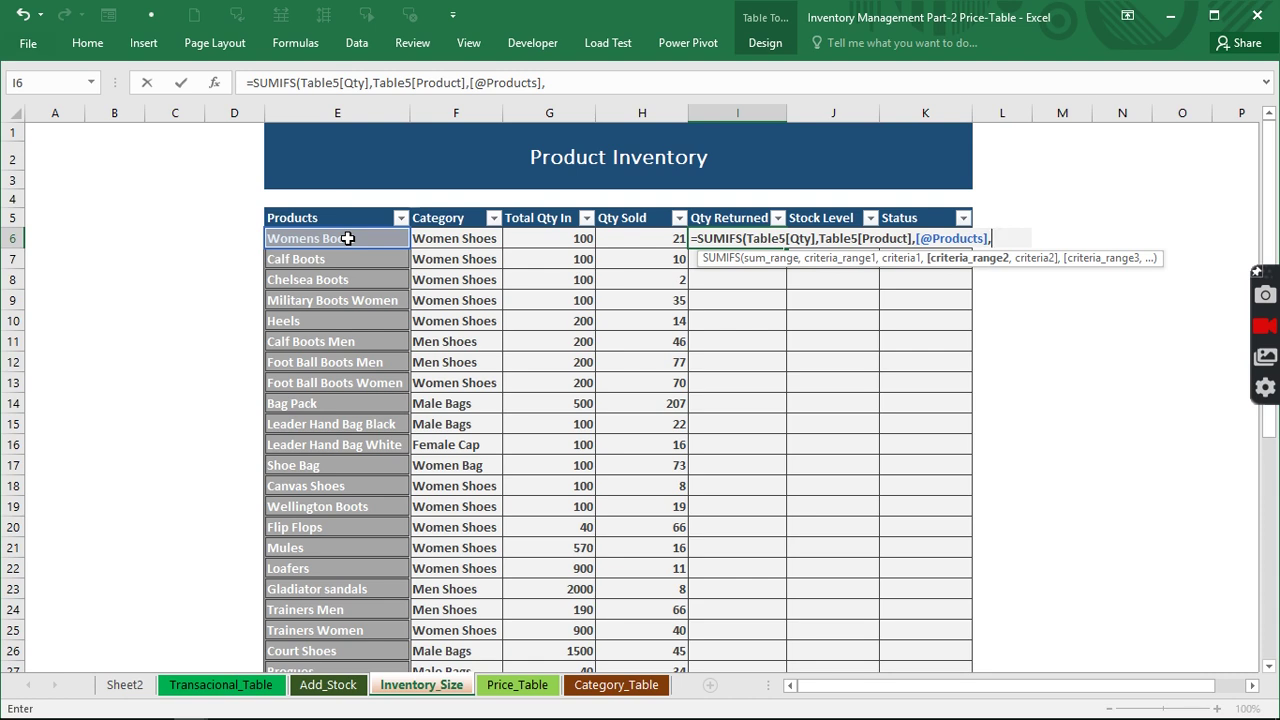
Finish the Qty Returned SUMIFS with Table5[Trans.Types] as the second criteria range and "Returned" as its criteria.
left_click(228, 684)
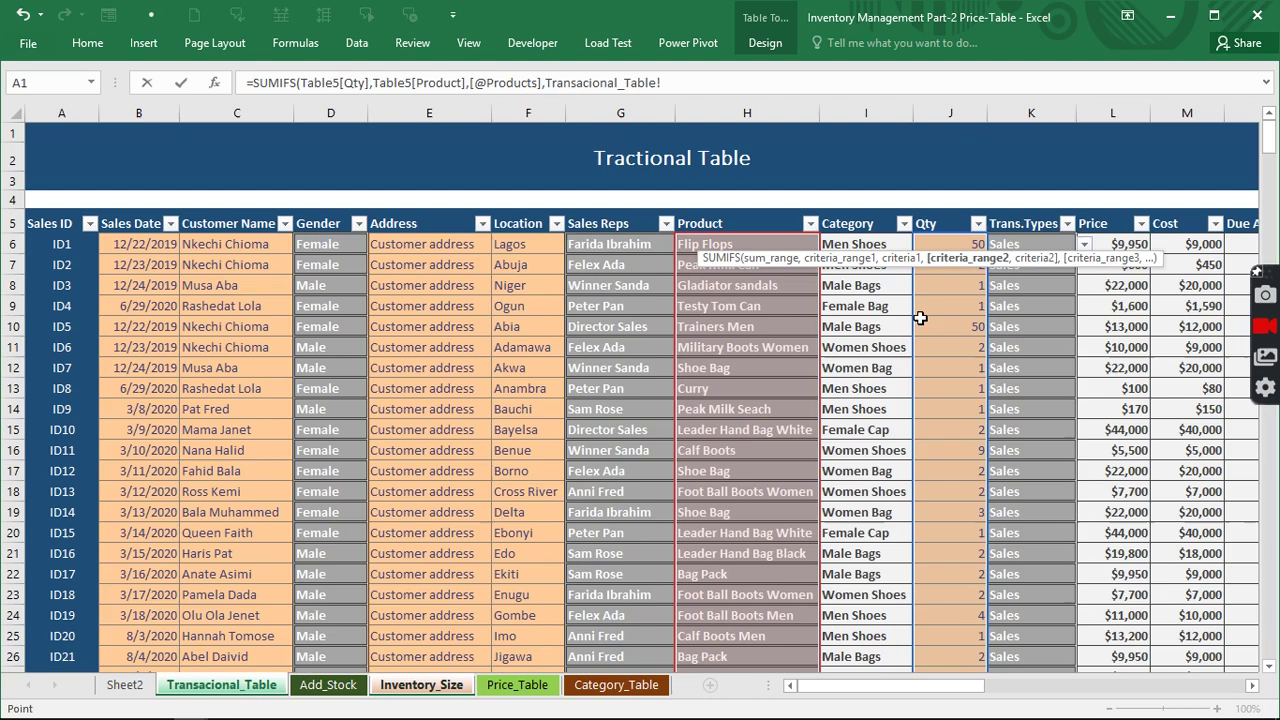
left_click(1033, 206)
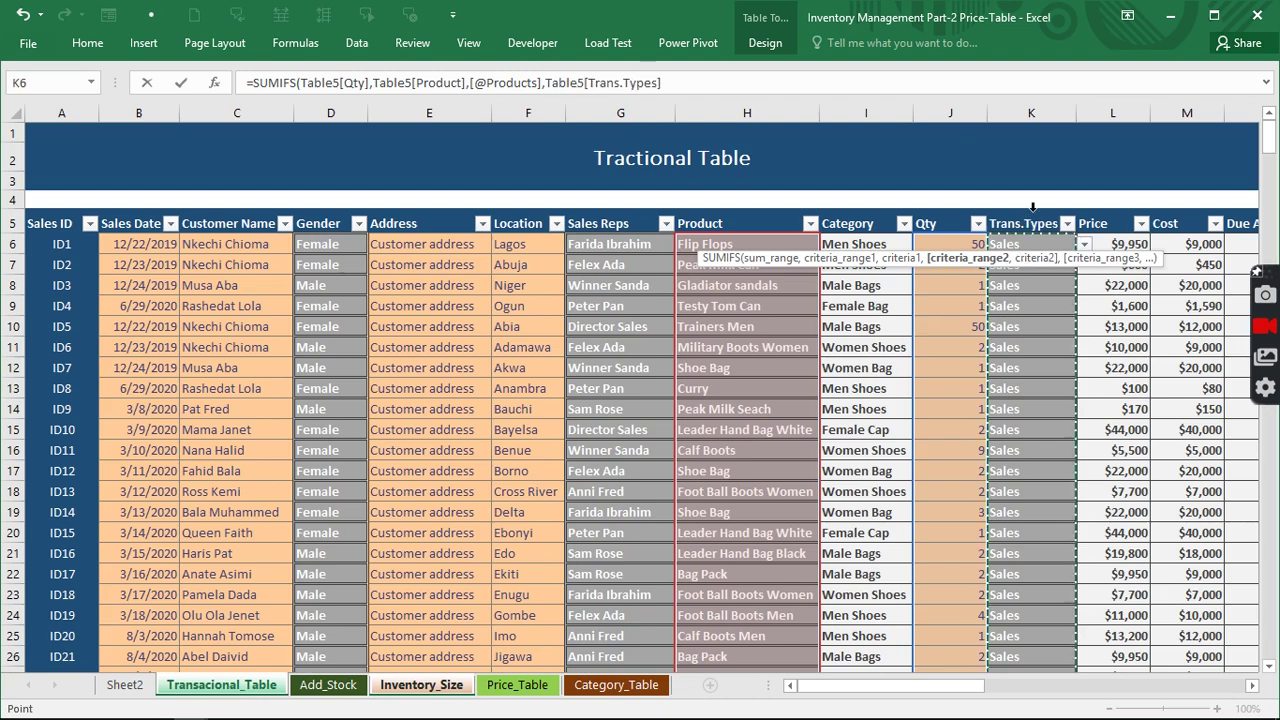
type(",")
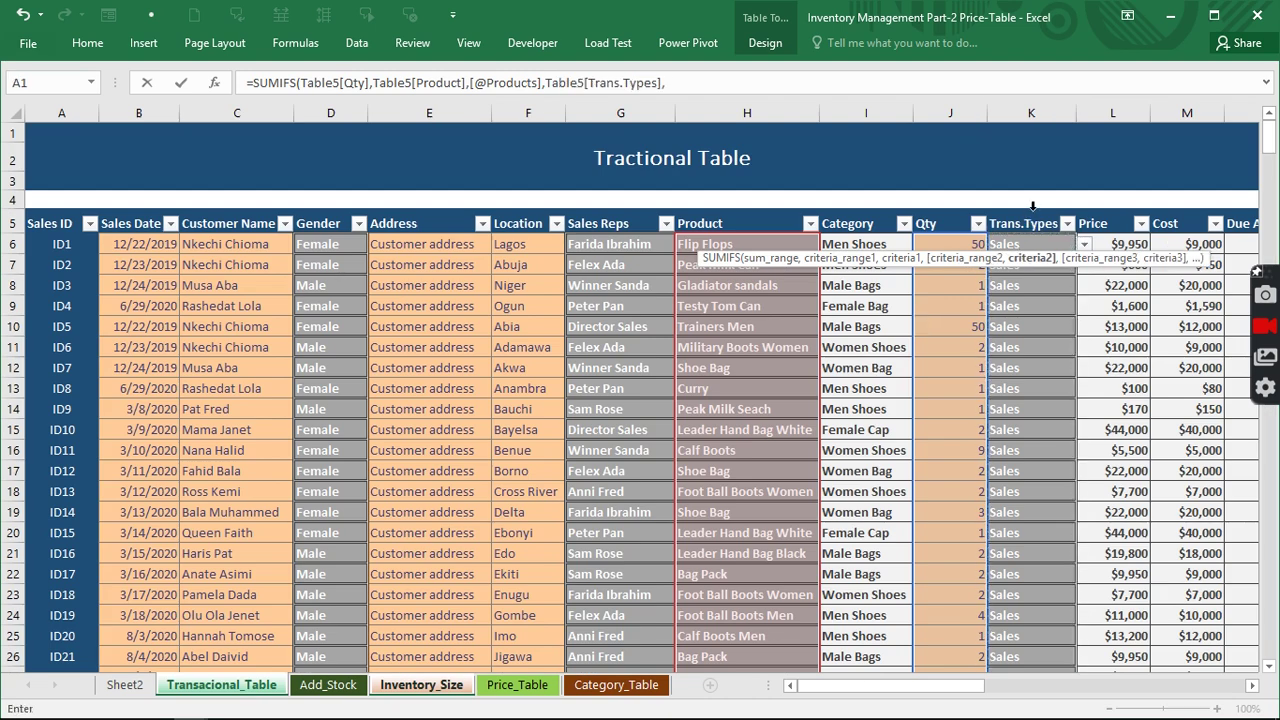
type("\"Returned")
key("Return")
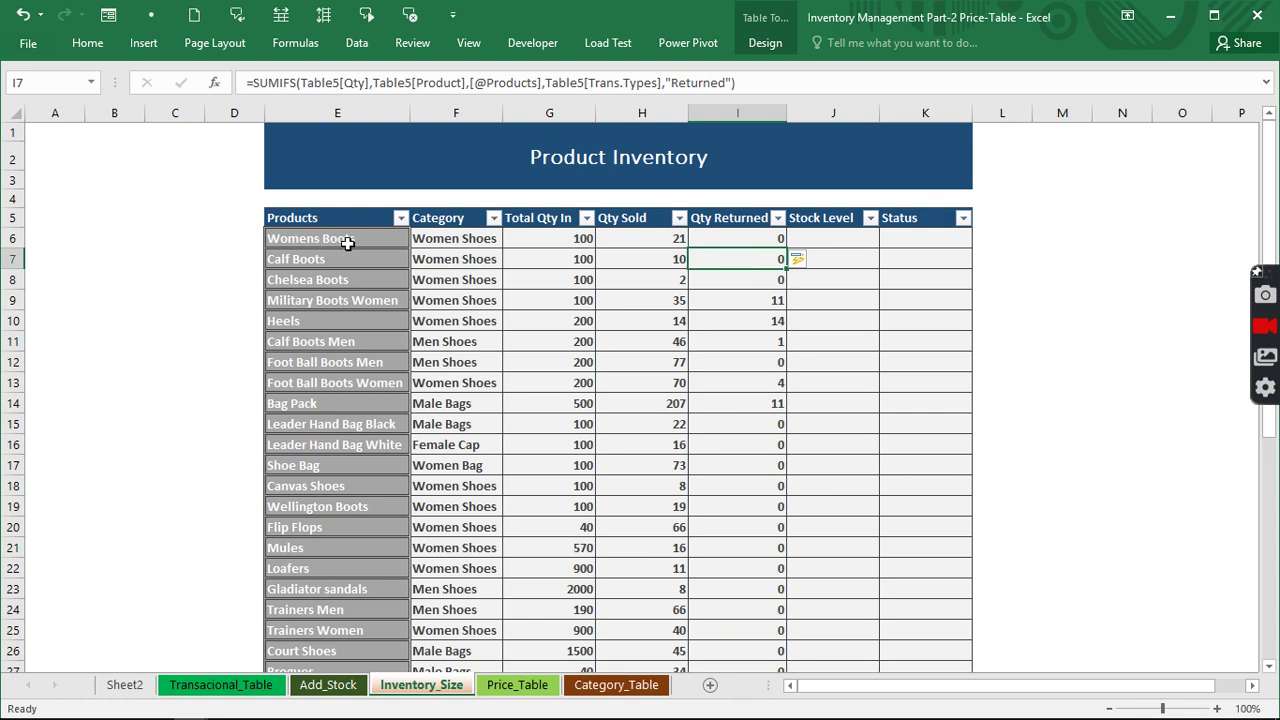
left_click(559, 239)
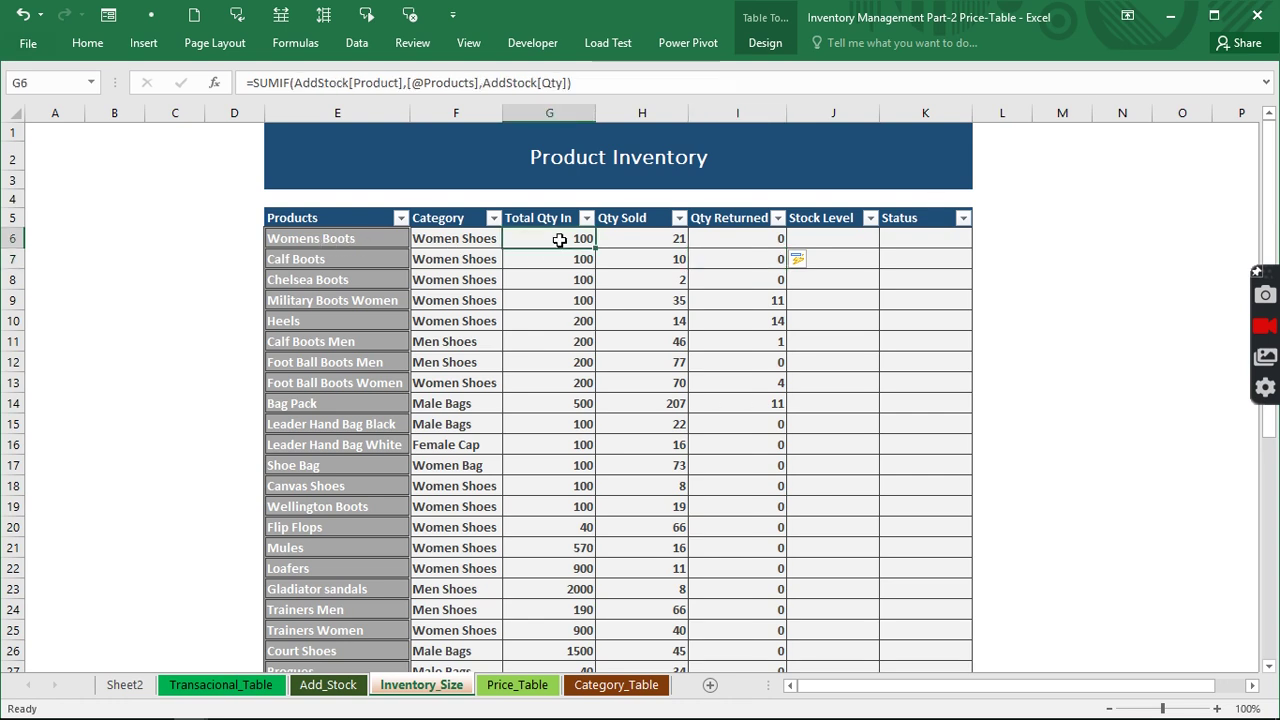
left_click(612, 242)
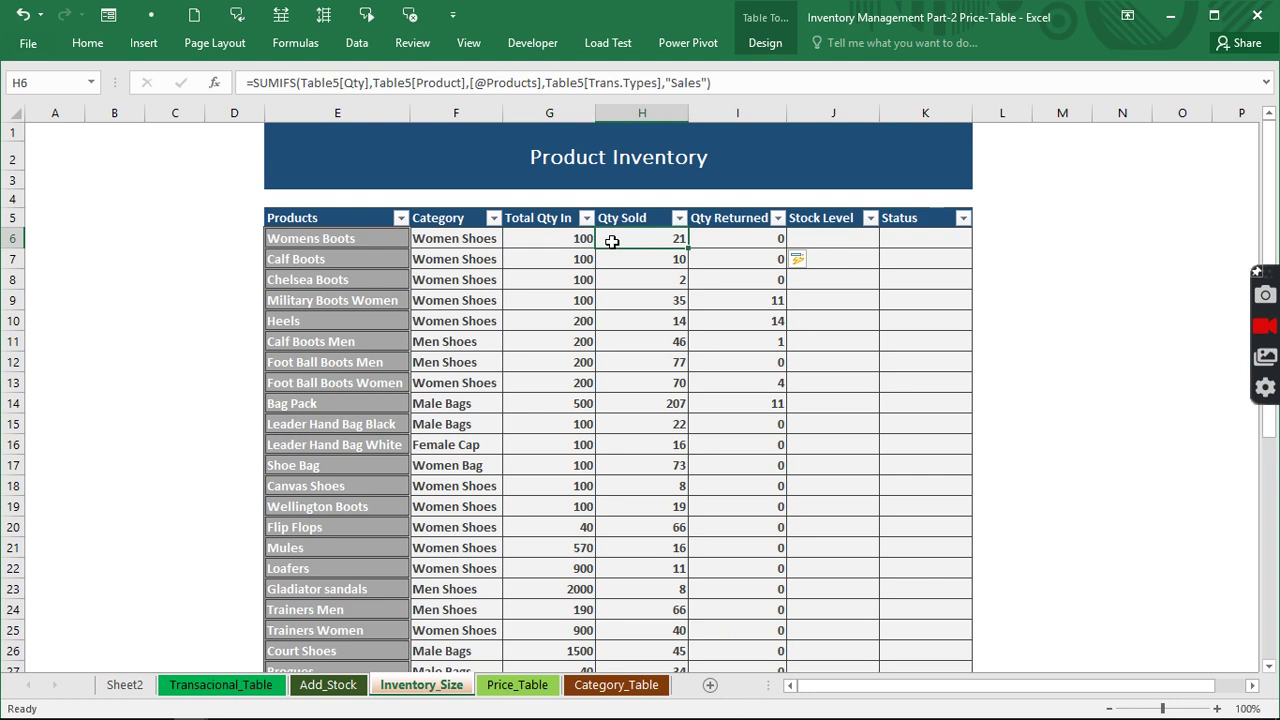
left_click(722, 236)
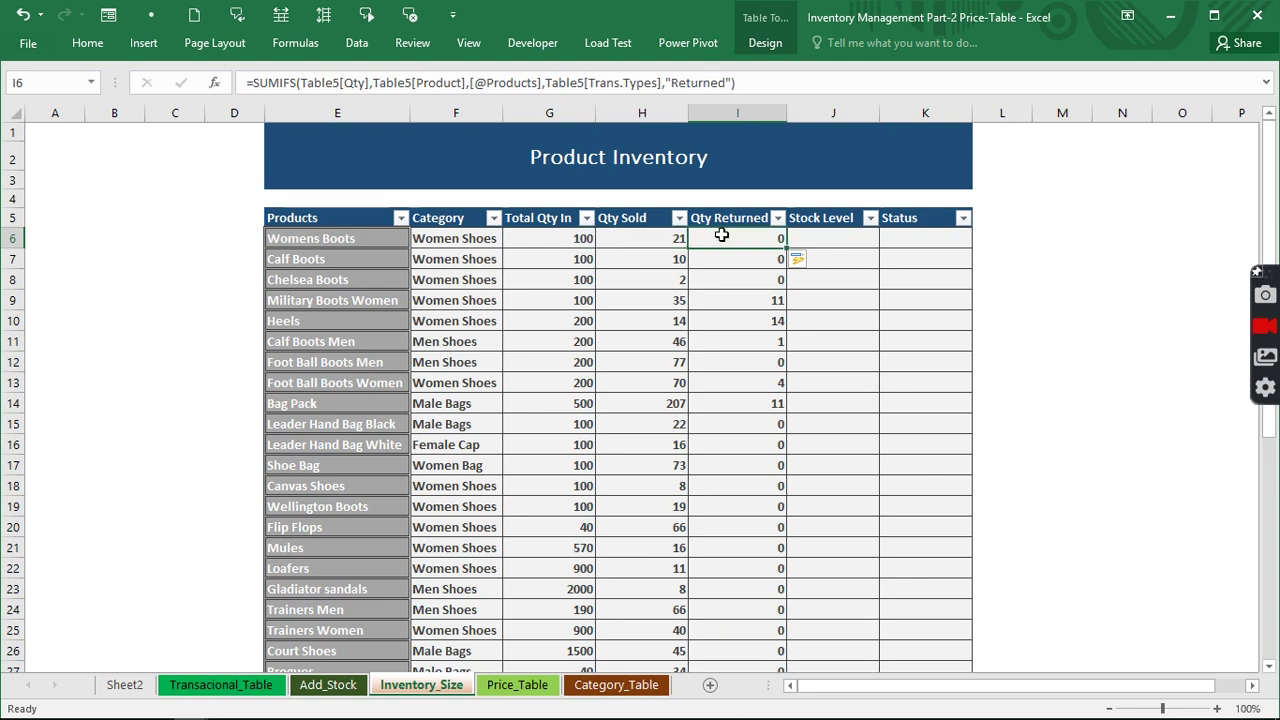
left_click(316, 241)
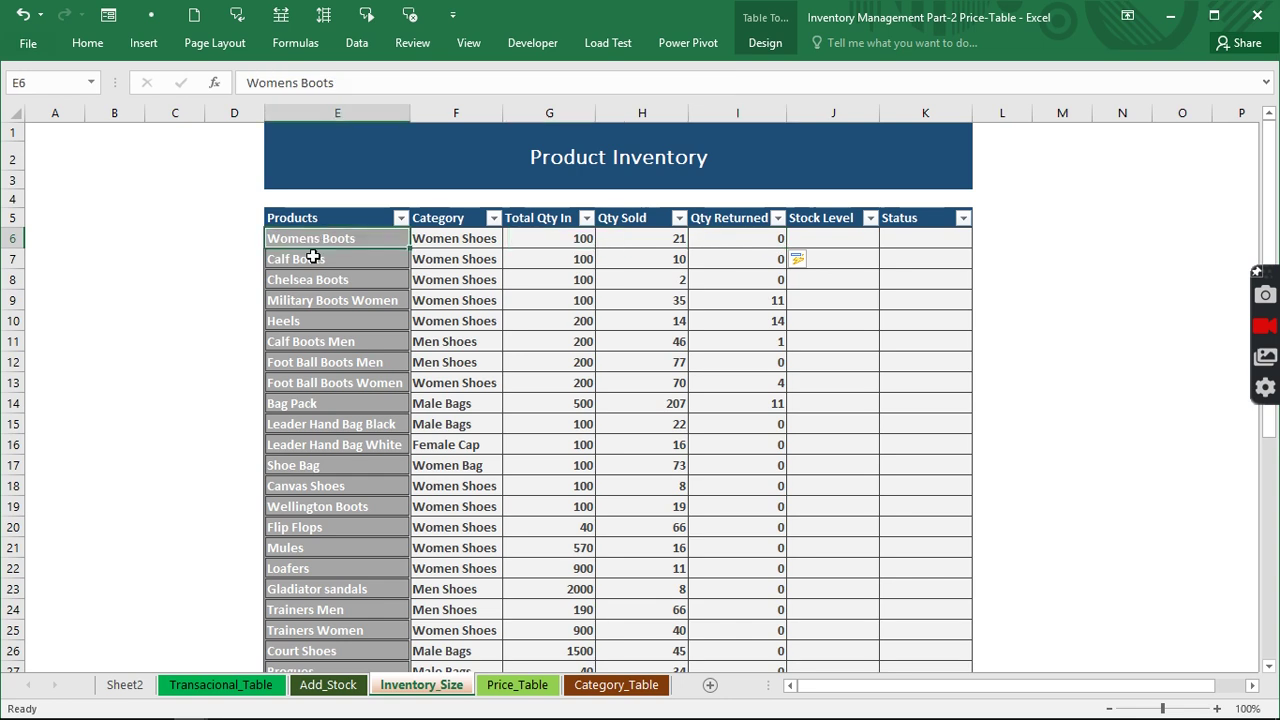
Set the product of transaction ID2 on the Transacional_Table sheet to Womens Boots.
left_click(222, 688)
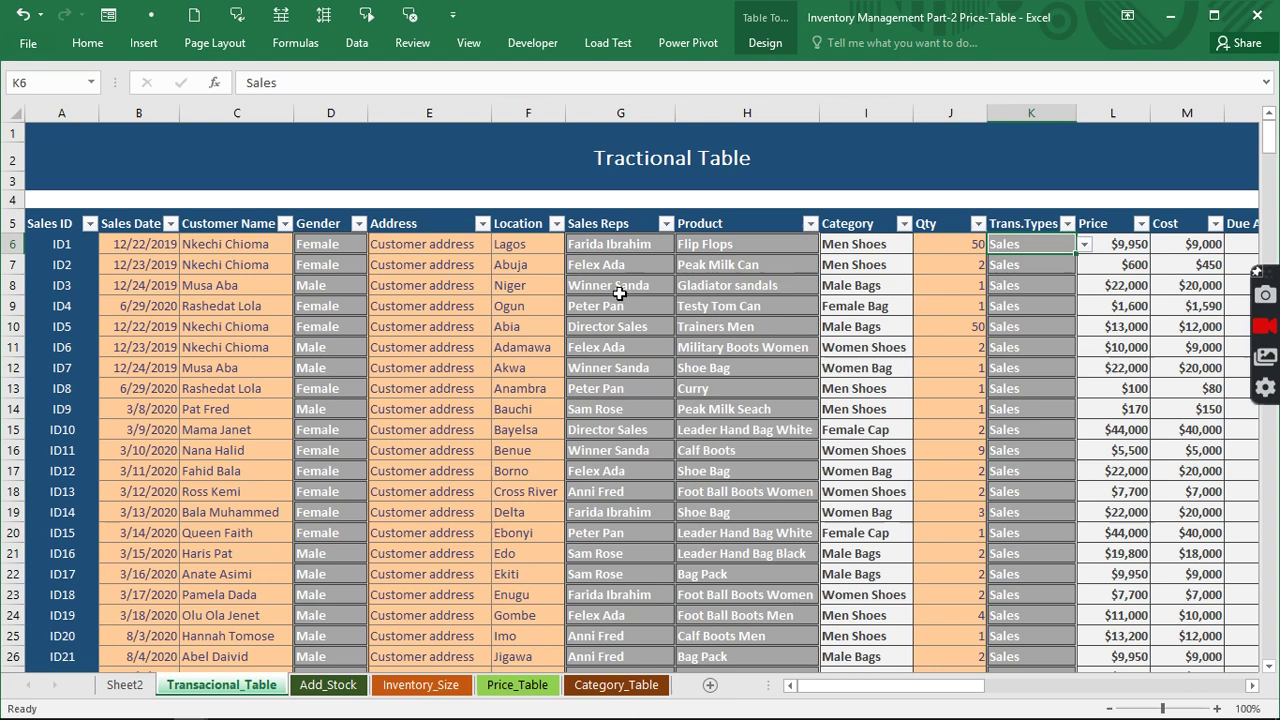
left_click(742, 265)
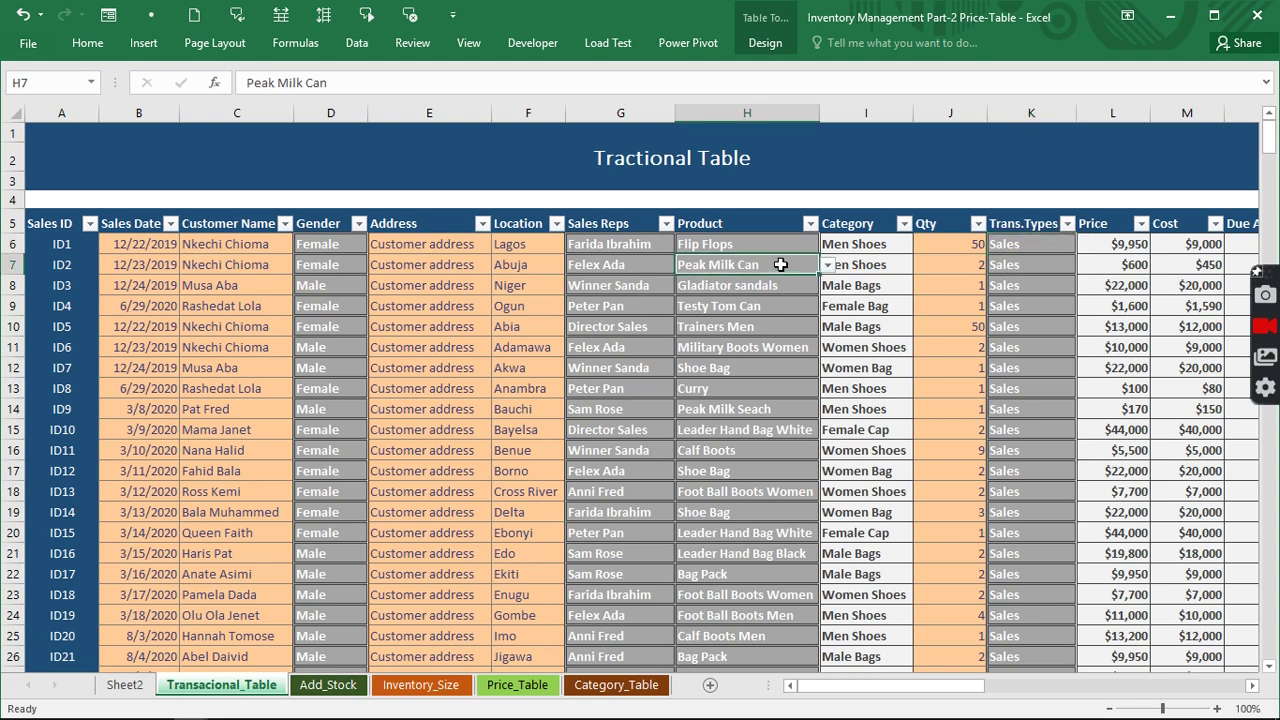
type("womens Boots")
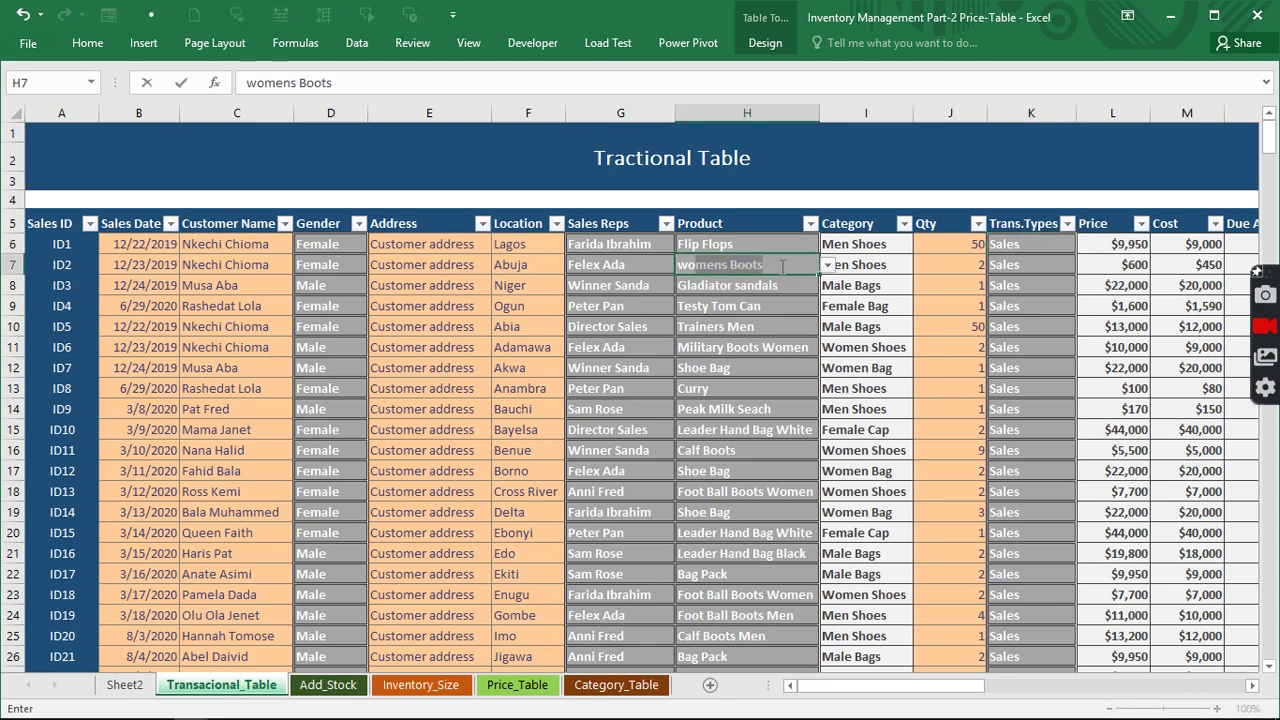
key("Return")
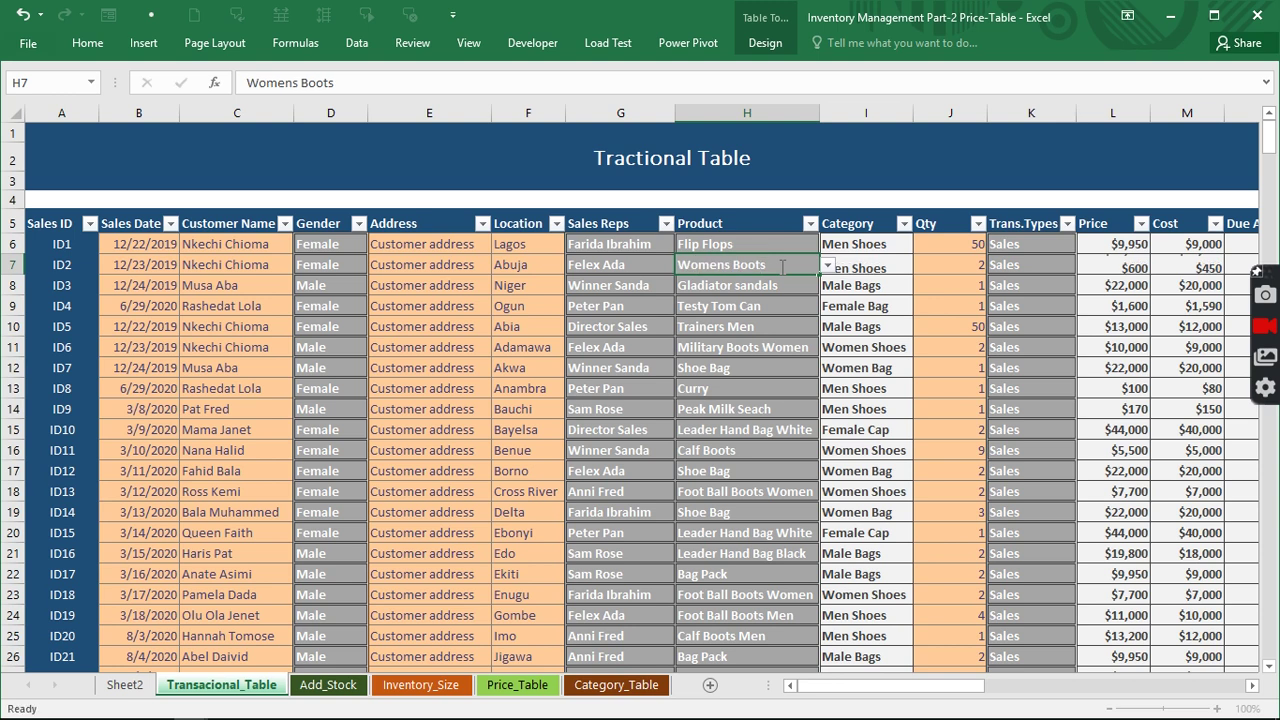
Set the transaction type of ID2 to Returned, and view the Womens Boots Qty Returned on the Inventory_Size sheet.
left_click(967, 269)
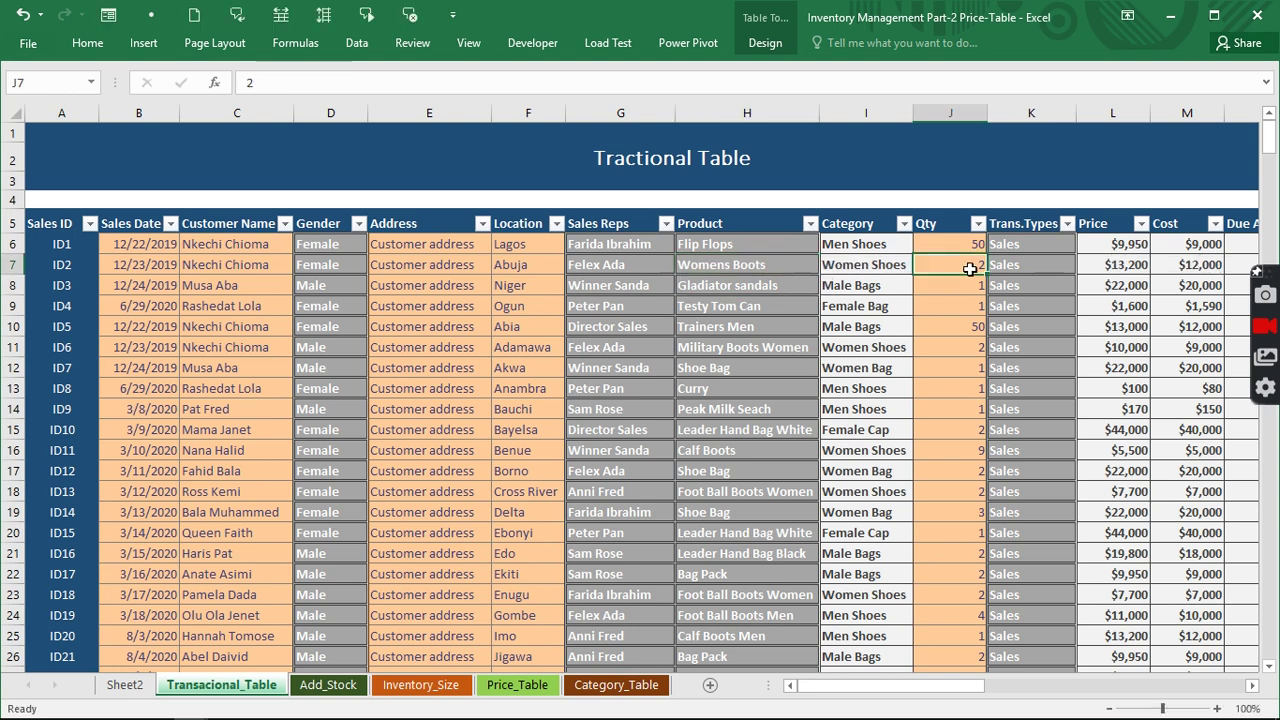
left_click(1005, 266)
left_click(1084, 265)
left_click(1028, 294)
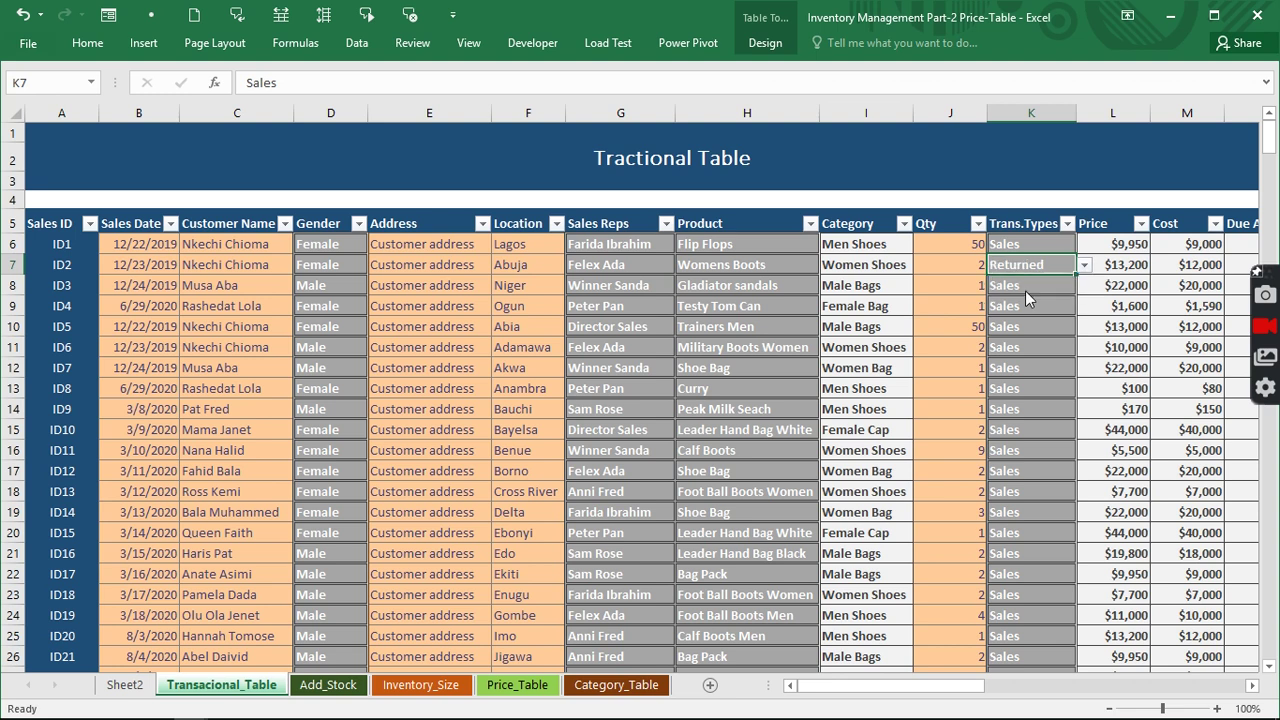
left_click(416, 686)
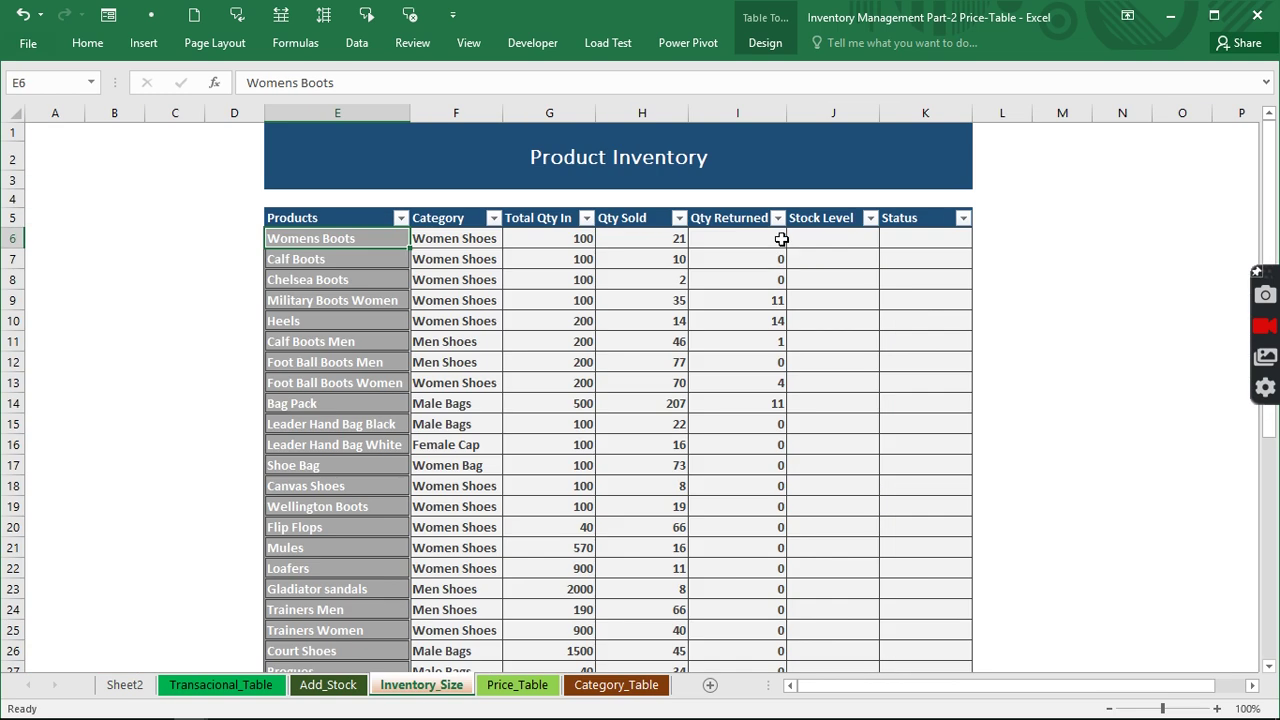
Set the Qty of transaction ID2 on the Transacional_Table sheet to 10, and check Womens Boots on the Inventory_Size sheet.
left_click(222, 686)
left_click(978, 263)
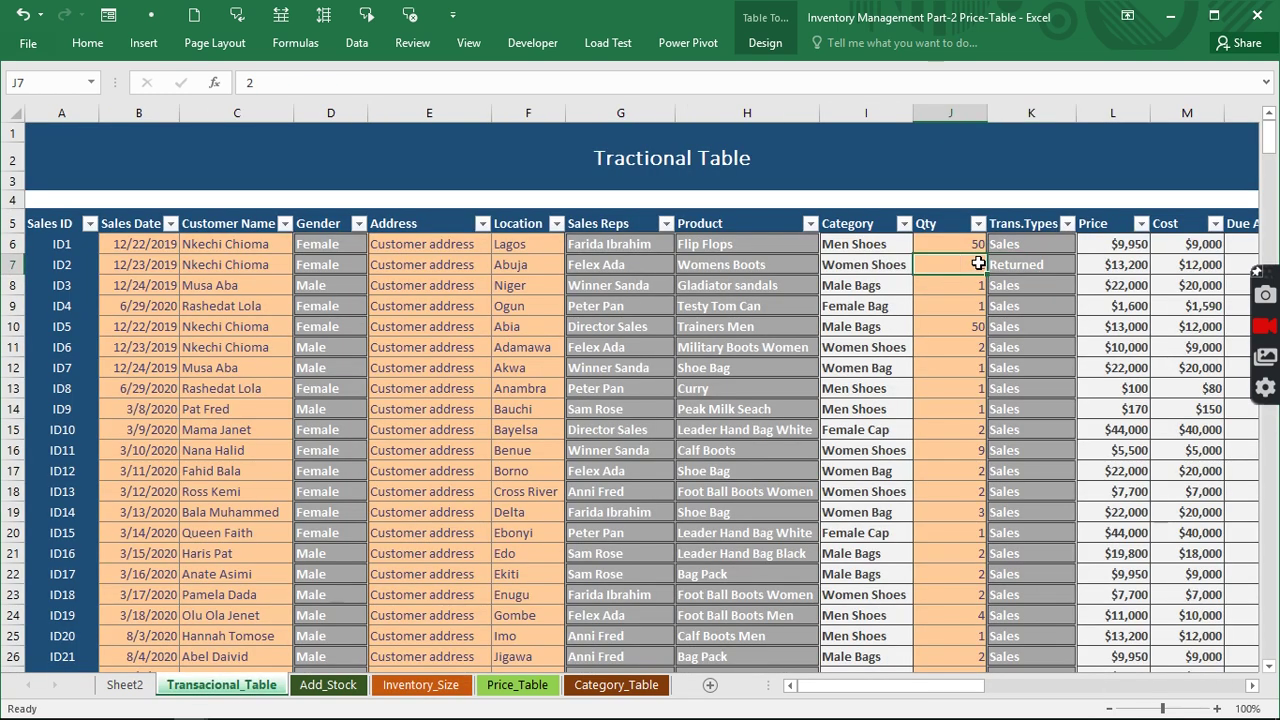
type("10")
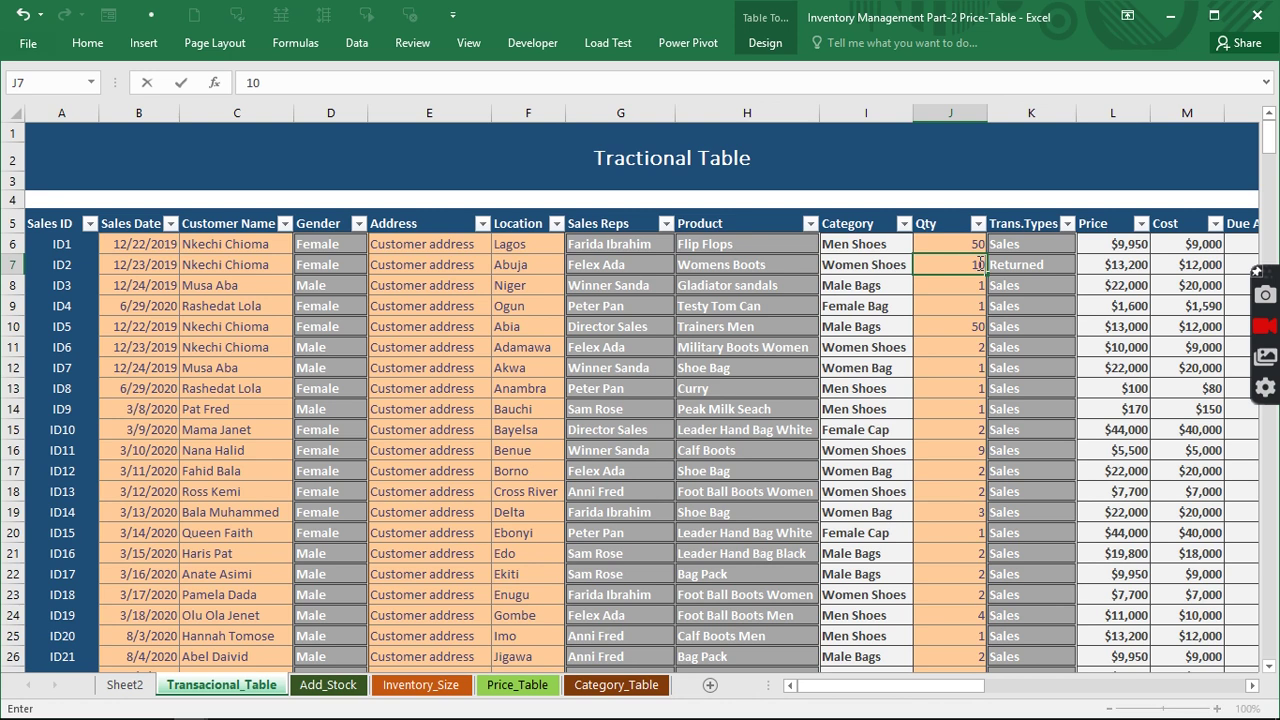
key("Return")
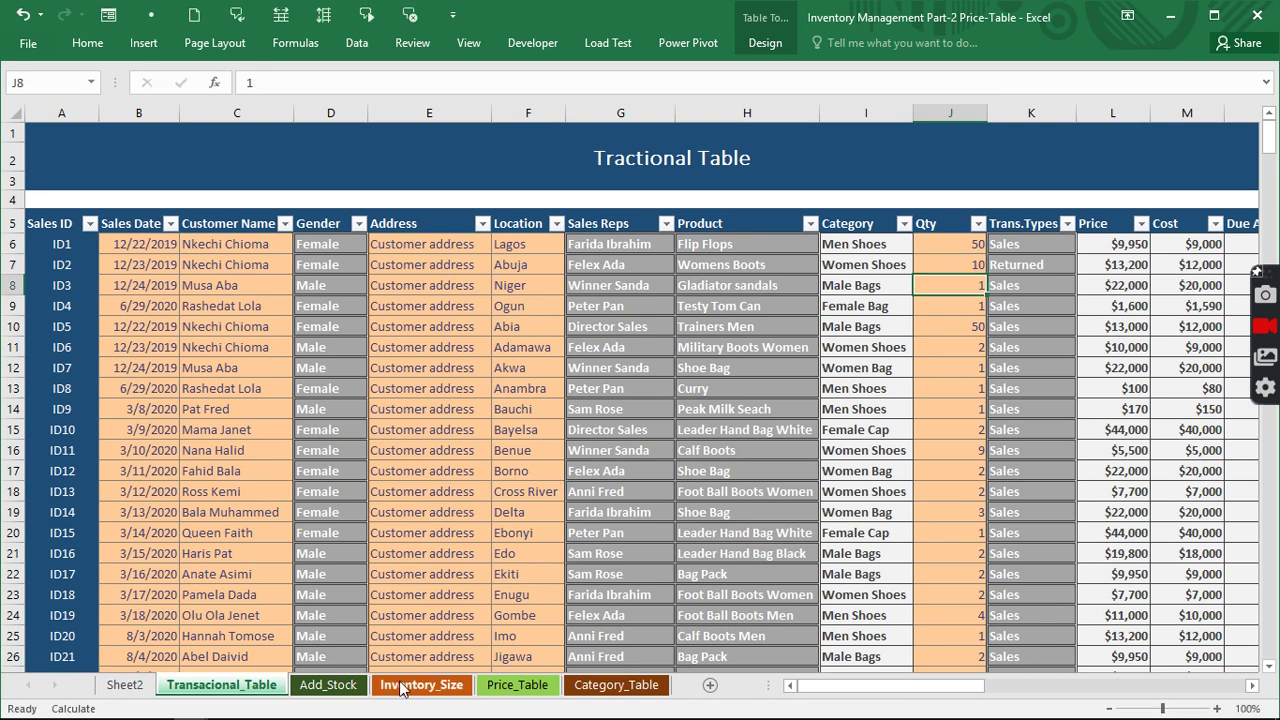
left_click(420, 686)
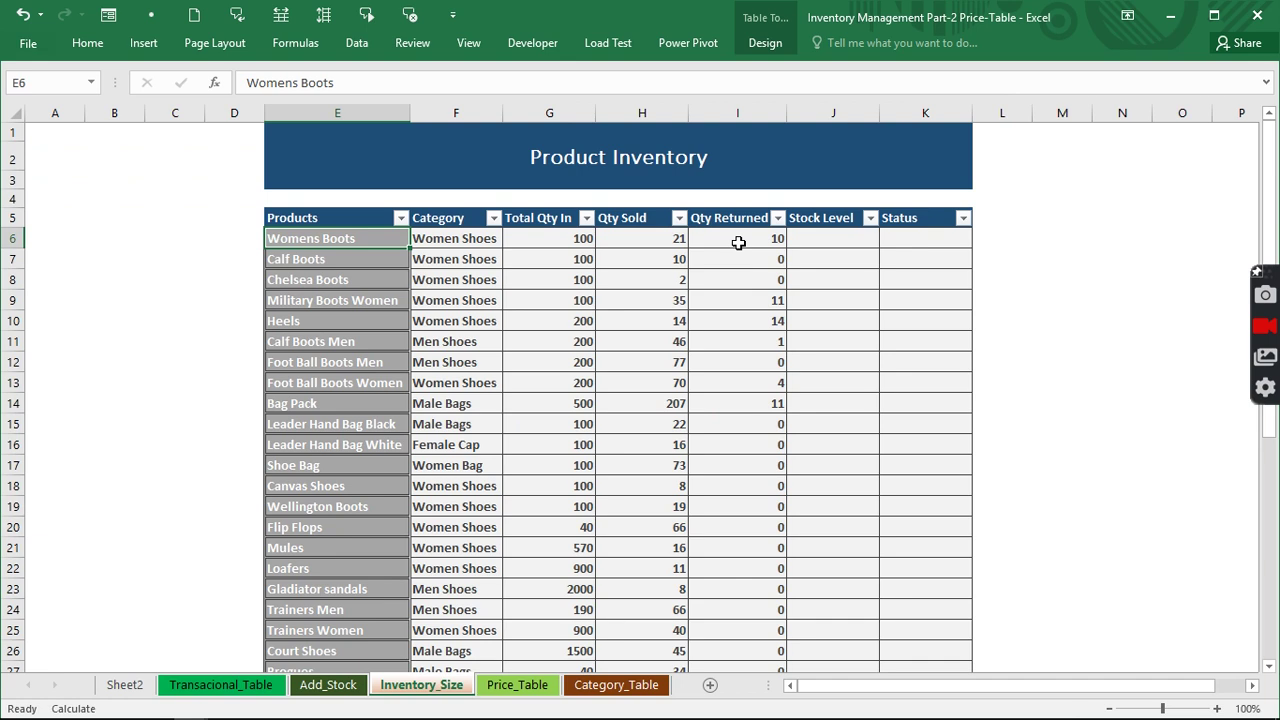
Enter a Stock Level formula in the Womens Boots row that subtracts [@[Qty Sold]] from [@[Total Qty In]].
left_click(820, 236)
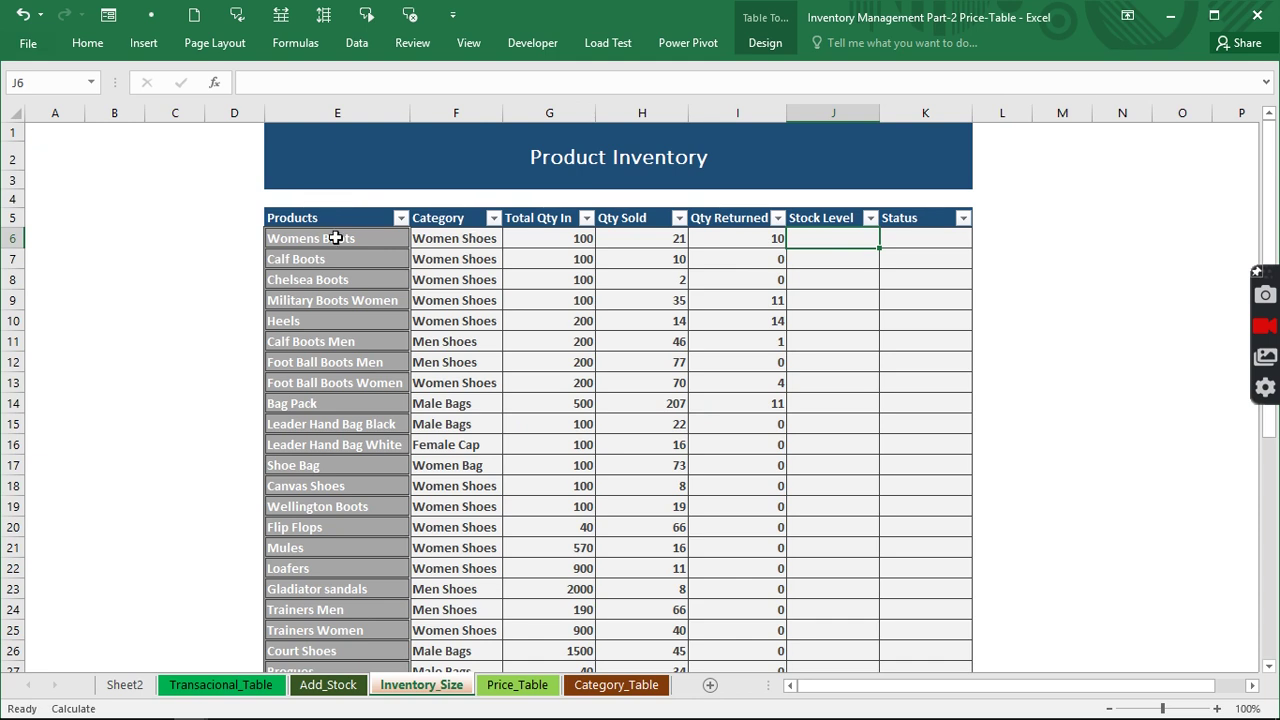
type("=")
left_click(563, 240)
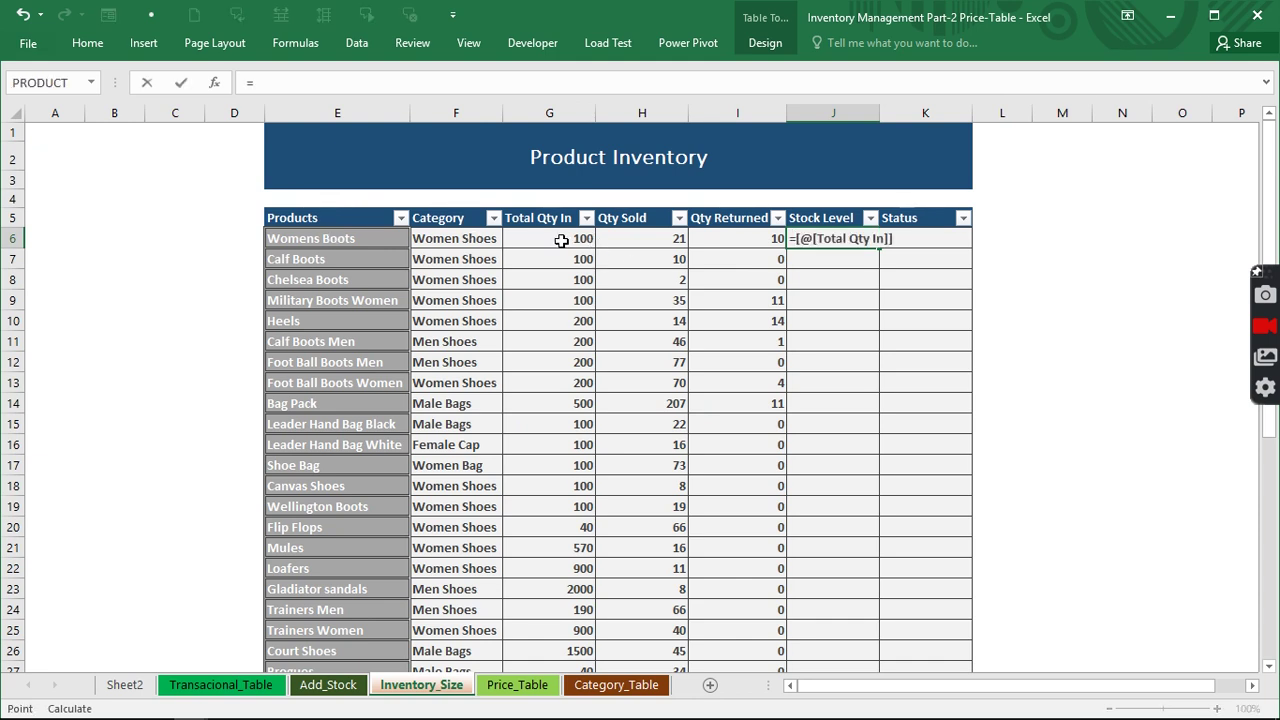
type("-")
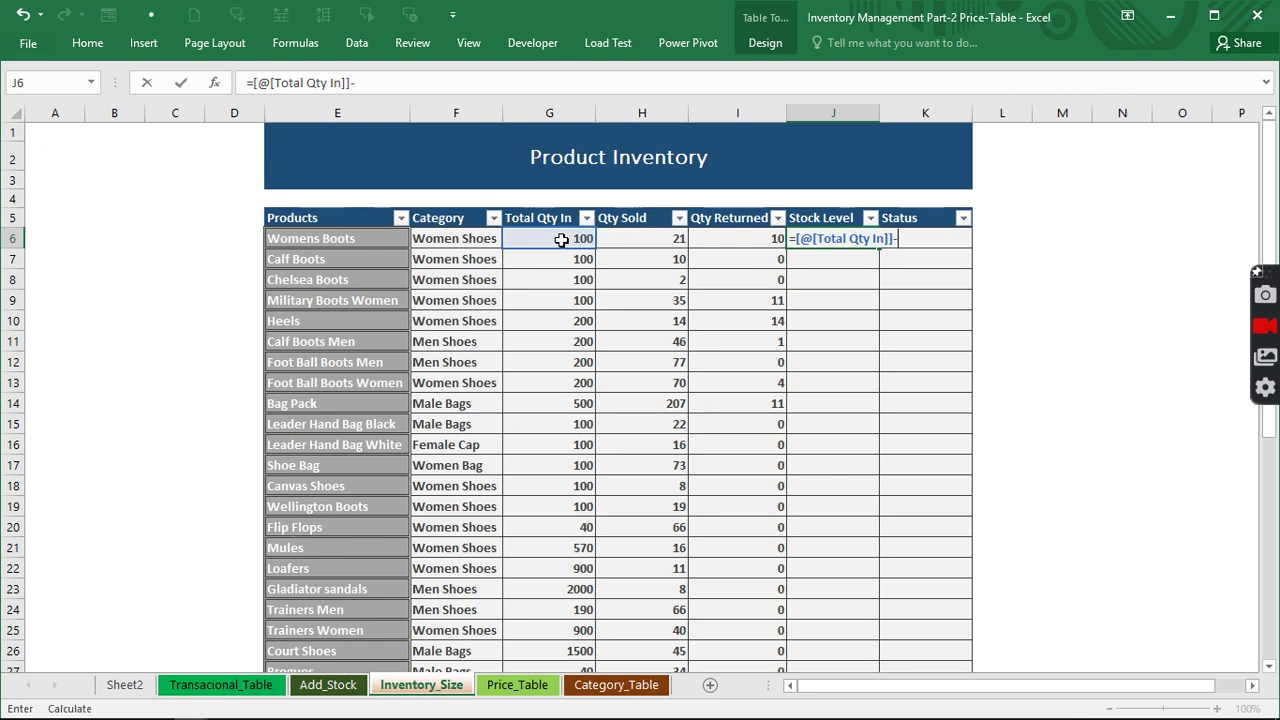
left_click(615, 239)
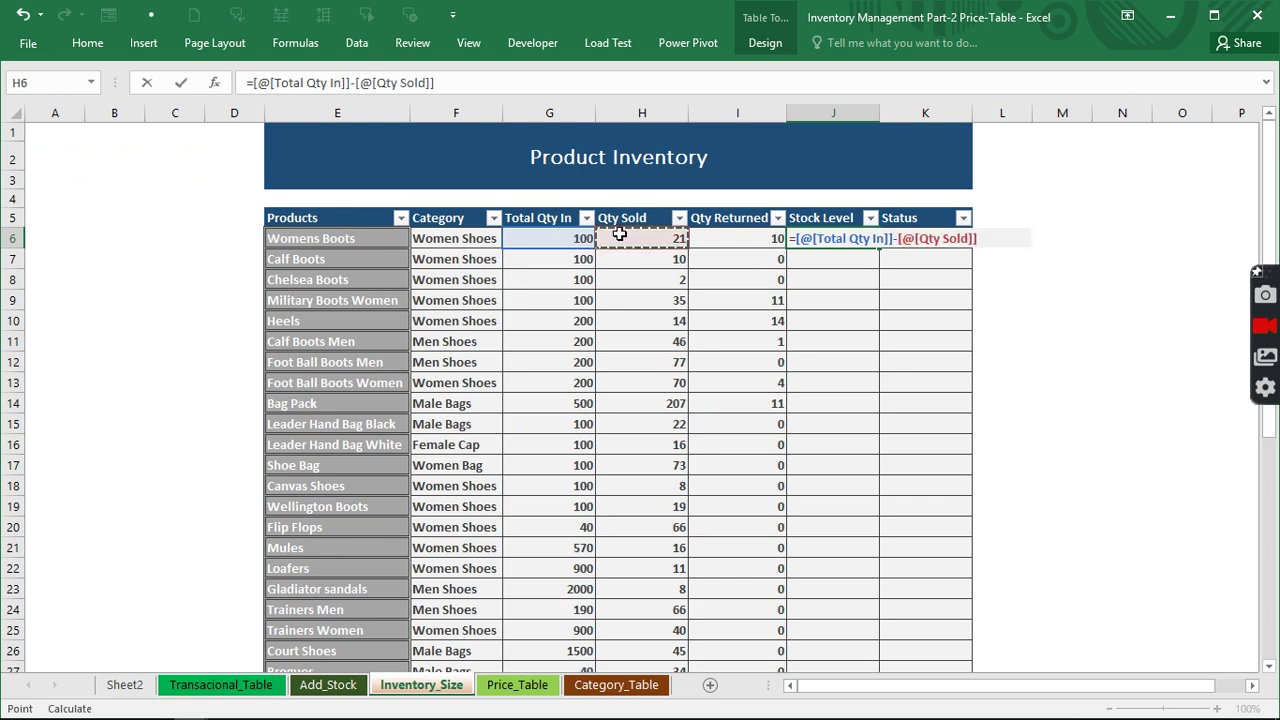
key("Return")
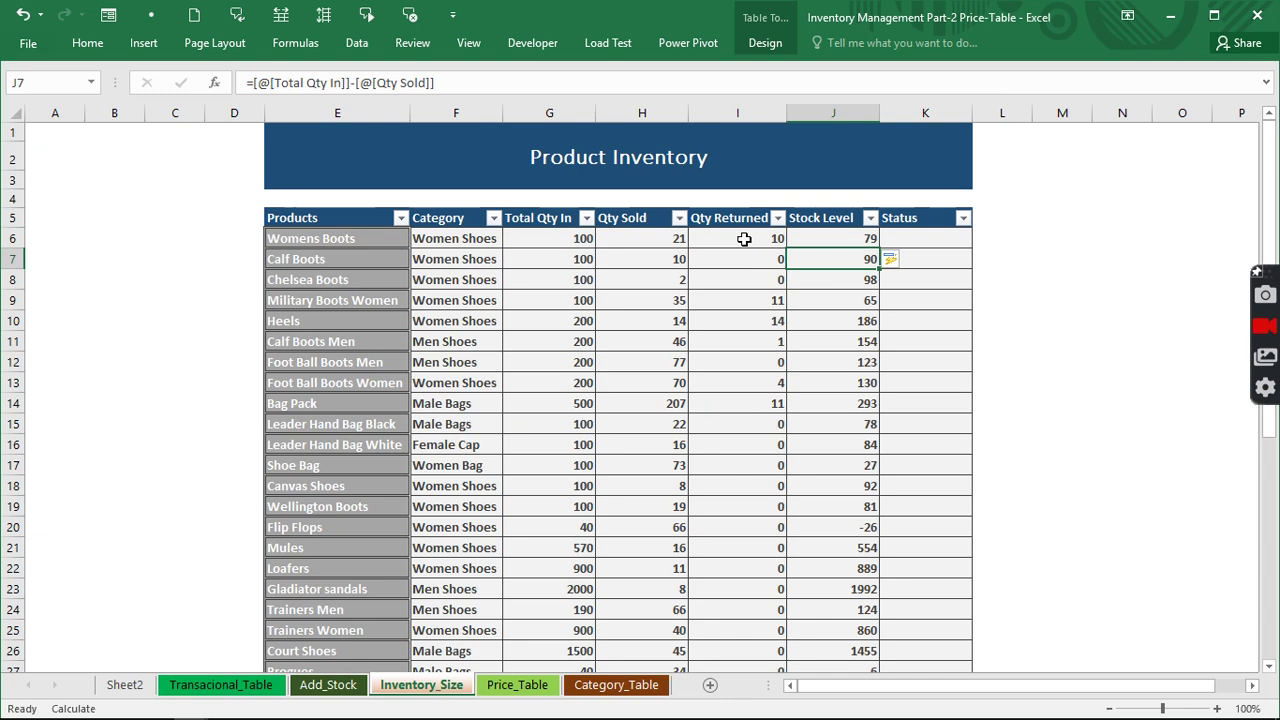
Extend the Womens Boots Stock Level formula by adding [@[Qty Returned]] to it.
left_click(838, 239)
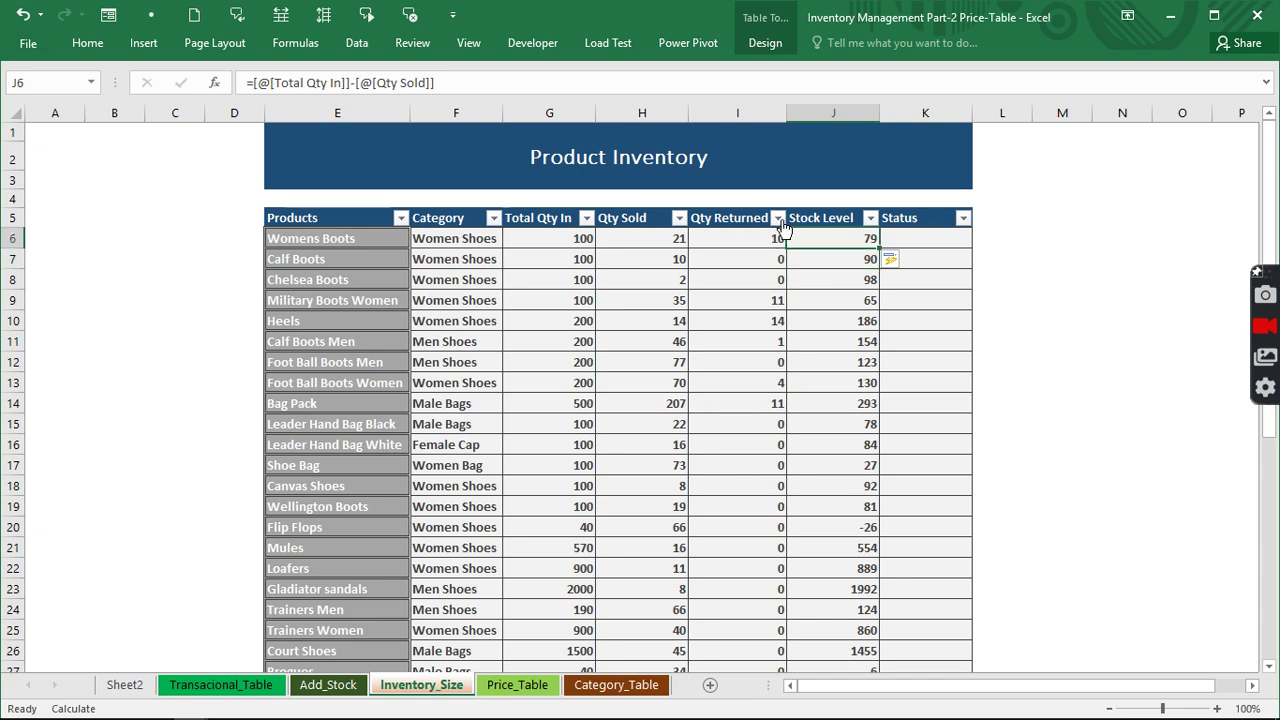
left_click(455, 81)
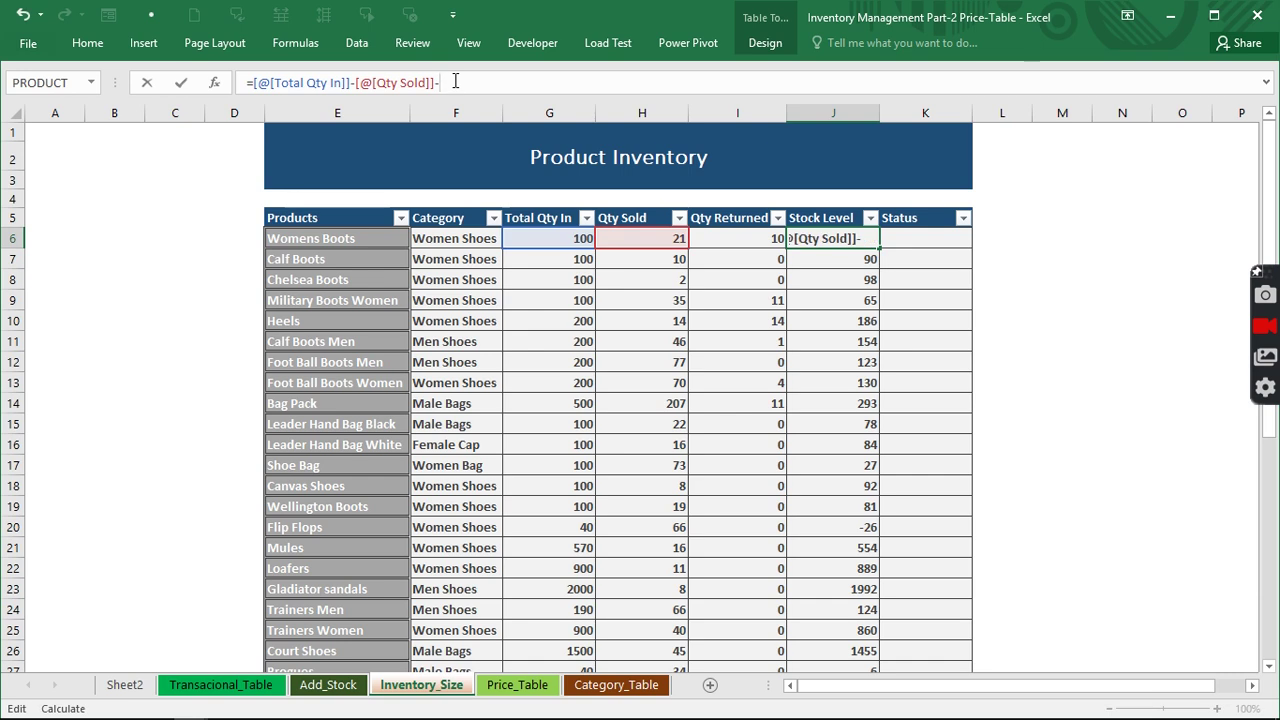
type("+")
left_click(726, 237)
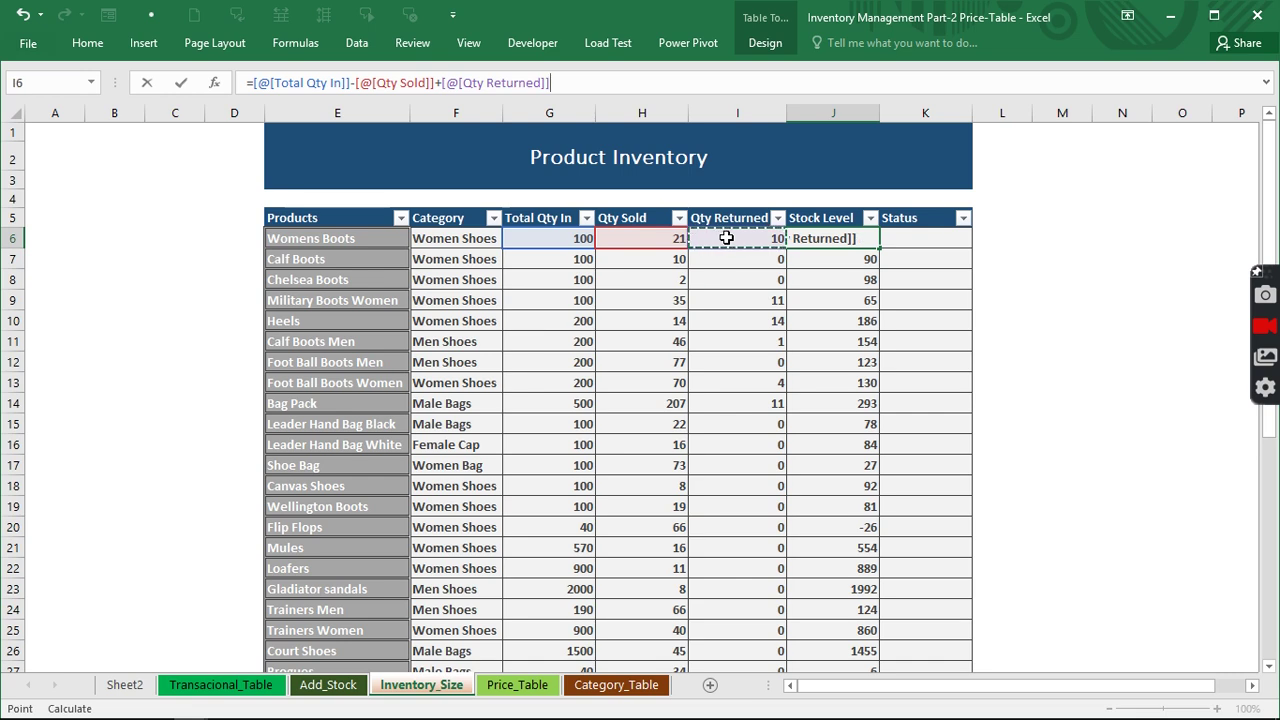
key("Return")
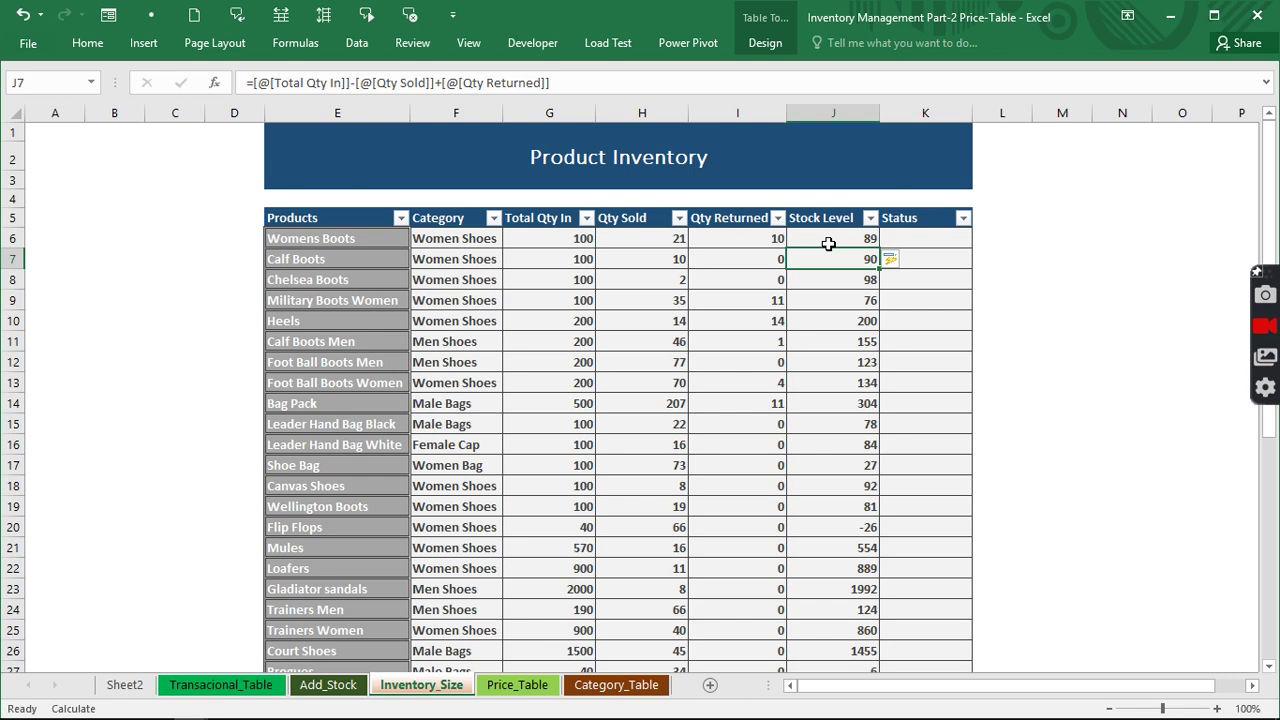
Start an IF formula in the Womens Boots Status cell with [@[Stock Level]]>0 as the logical test.
left_click(905, 237)
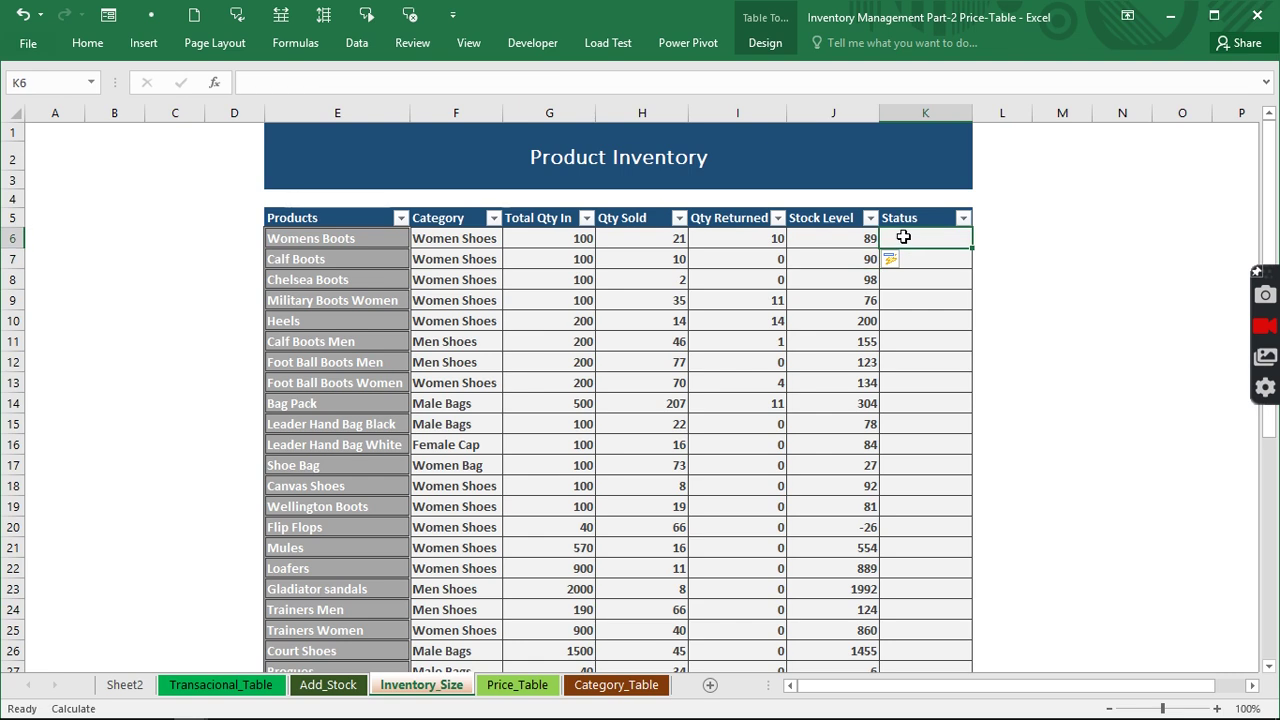
type("=if")
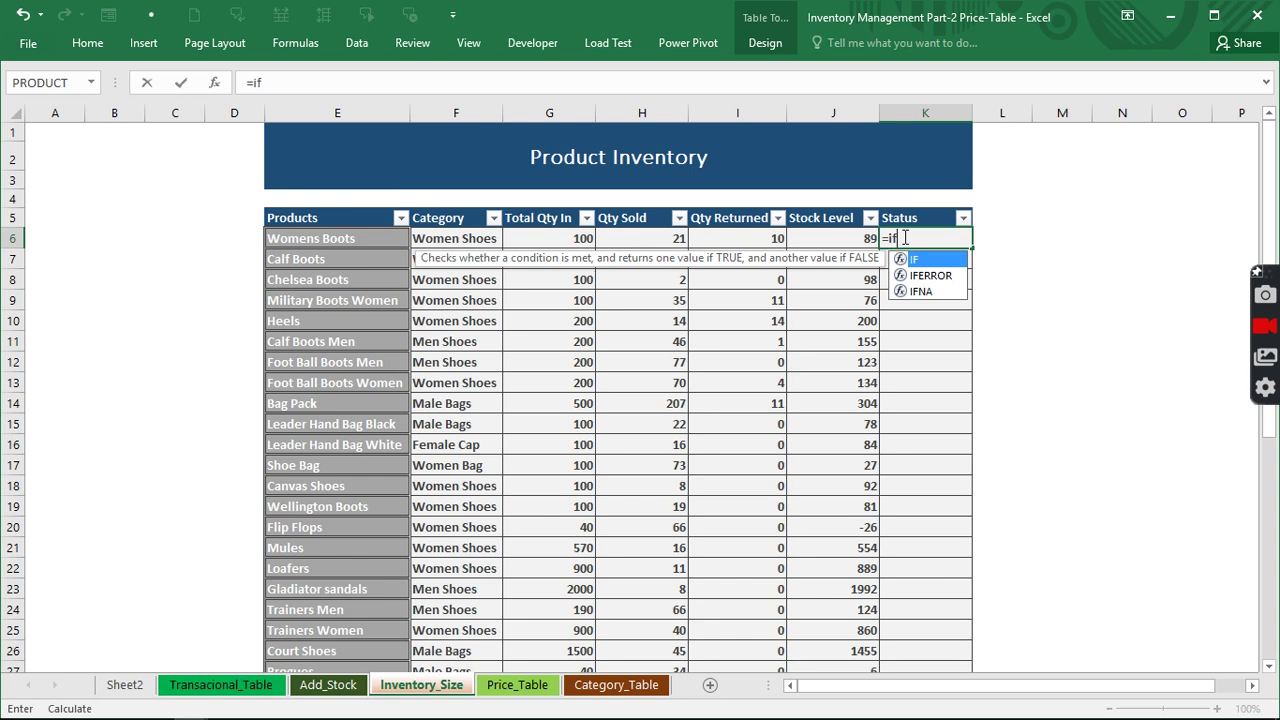
key("Tab")
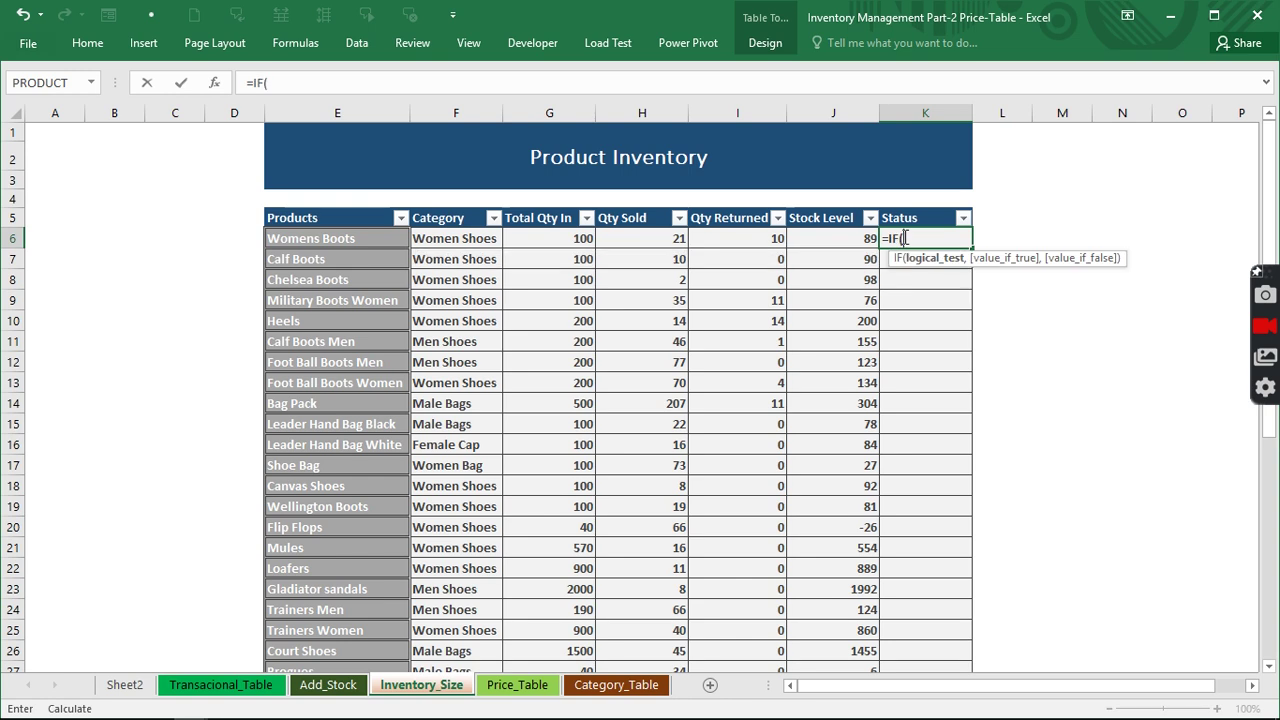
left_click(838, 237)
type(">0")
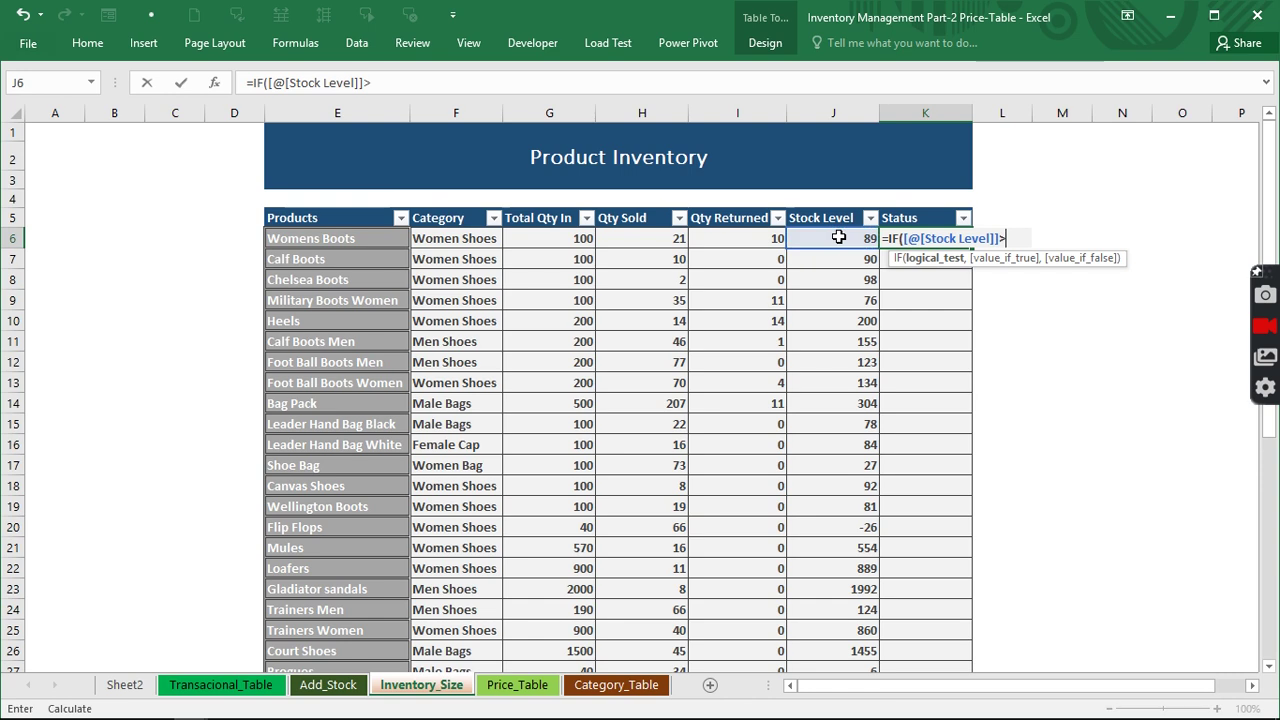
type(",")
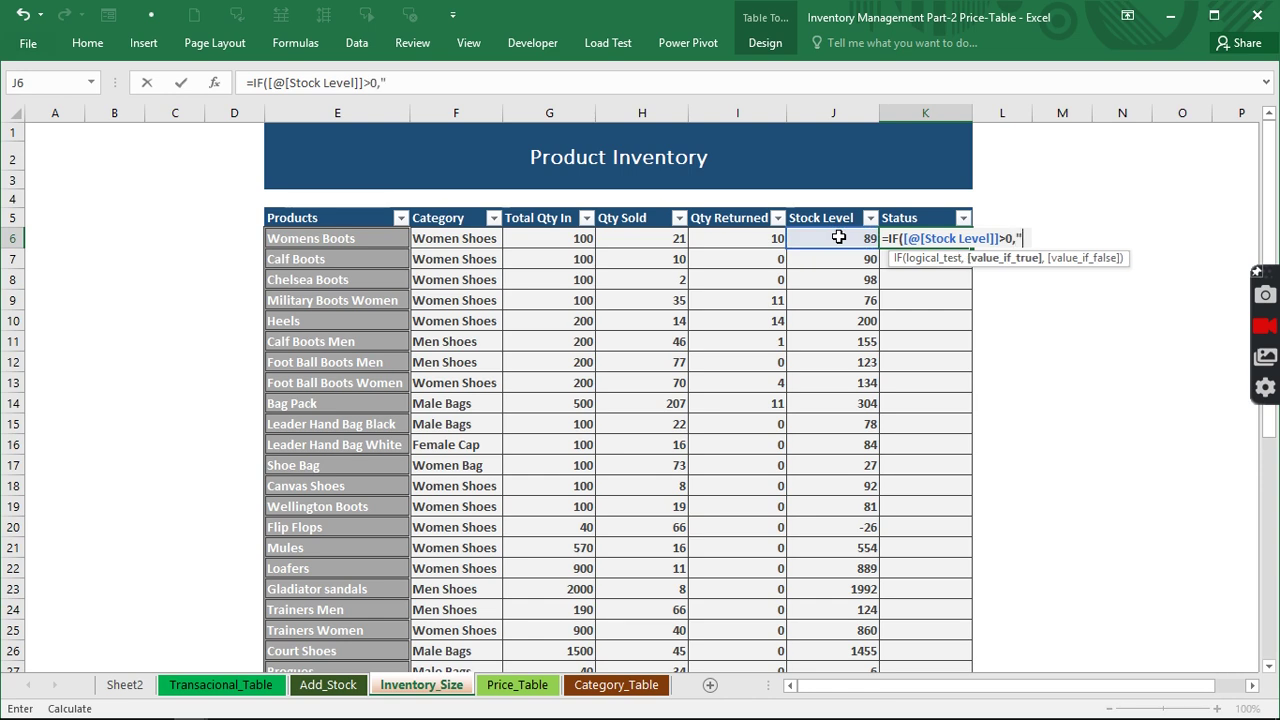
type("\"Onst")
key("BackSpace")
key("BackSpace")
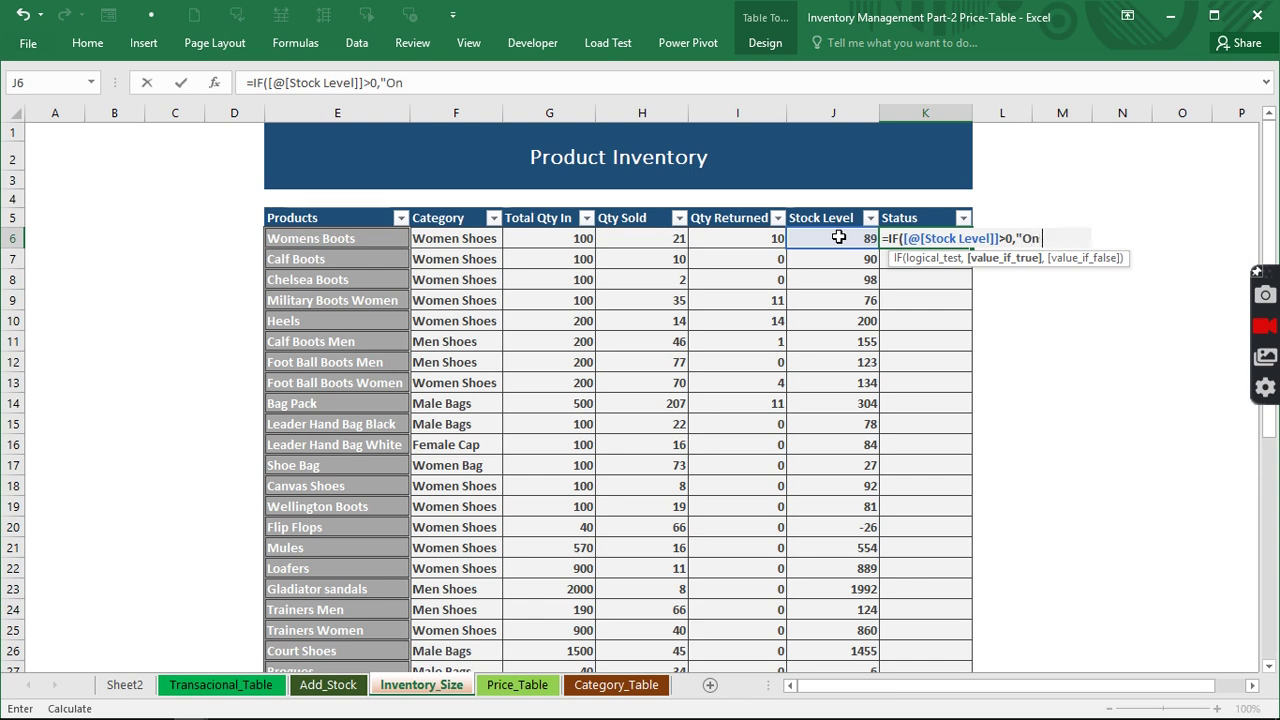
type("Stock")
type("\"")
key("BackSpace")
key("BackSpace")
key("BackSpace")
key("BackSpace")
key("BackSpace")
key("BackSpace")
key("BackSpace")
key("BackSpace")
key("BackSpace")
Enter "Available" as the value if true in the Status IF formula.
type("Avail")
key("BackSpace")
key("BackSpace")
type("ilable")
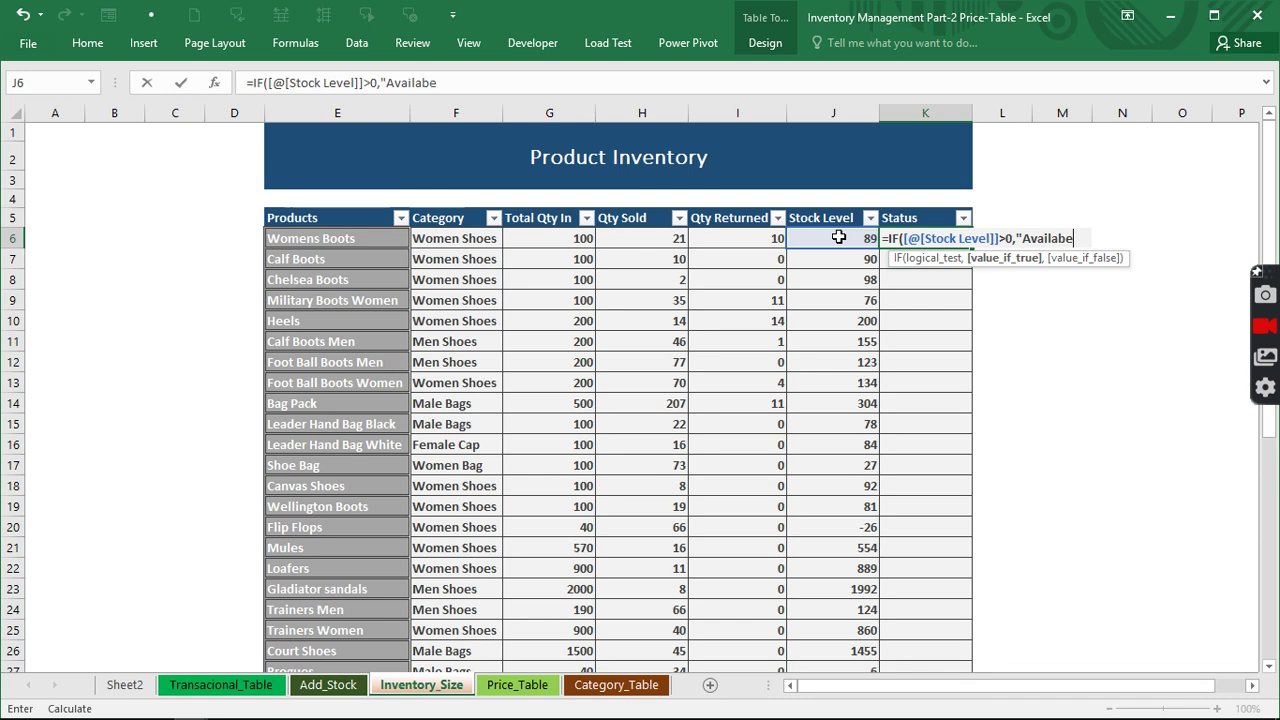
key("BackSpace")
key("BackSpace")
type("le\",")
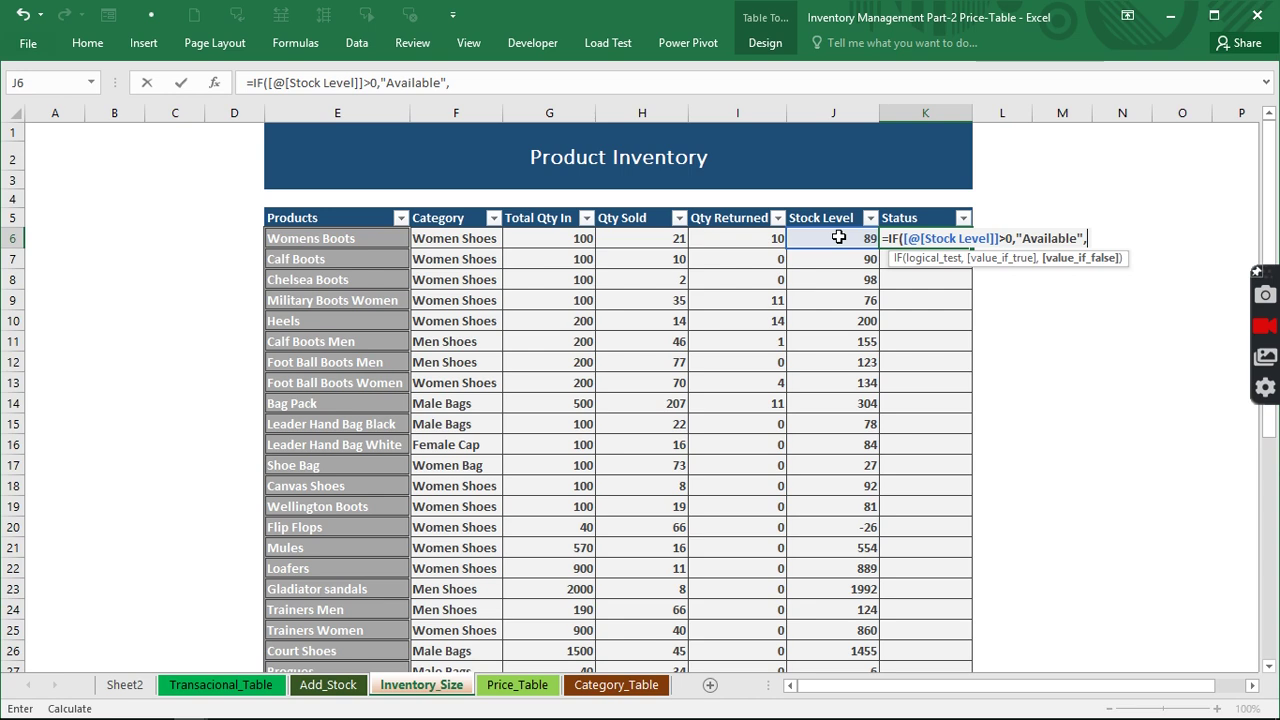
Enter Low Stock as the value if false, close the IF formula and try to commit it.
type("Low")
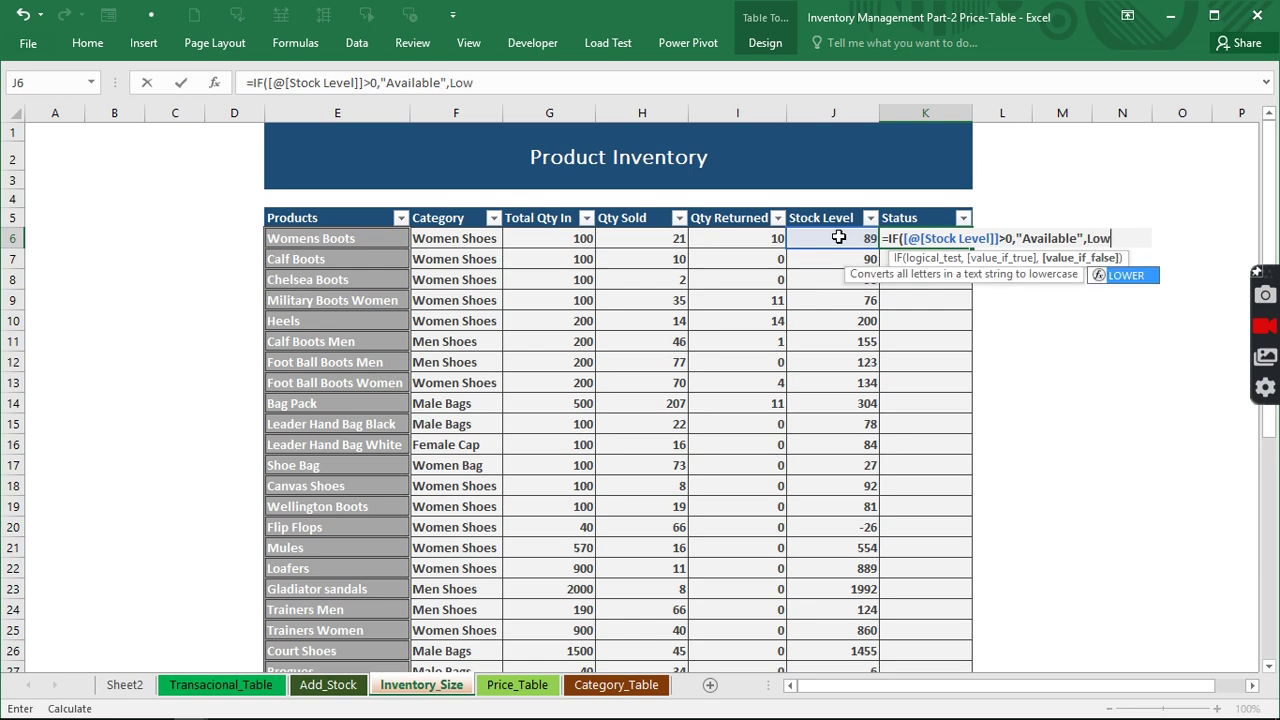
type(" Stor")
type("ck")
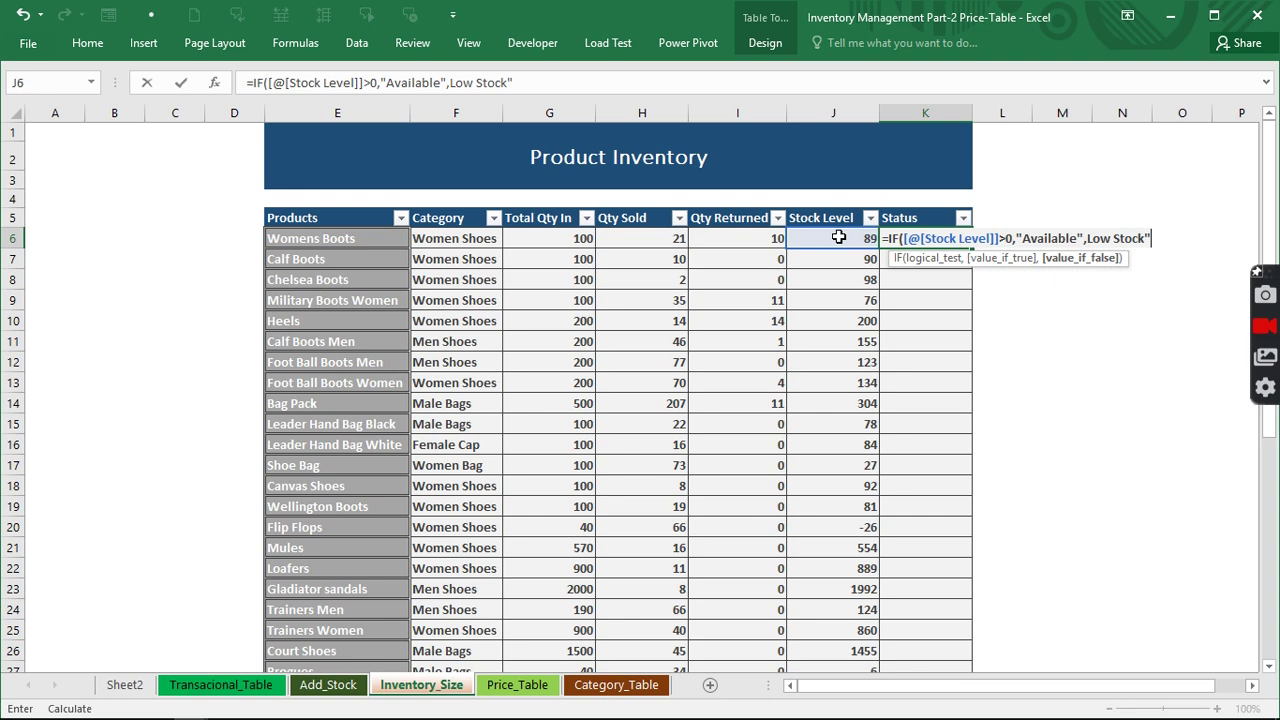
type("\")")
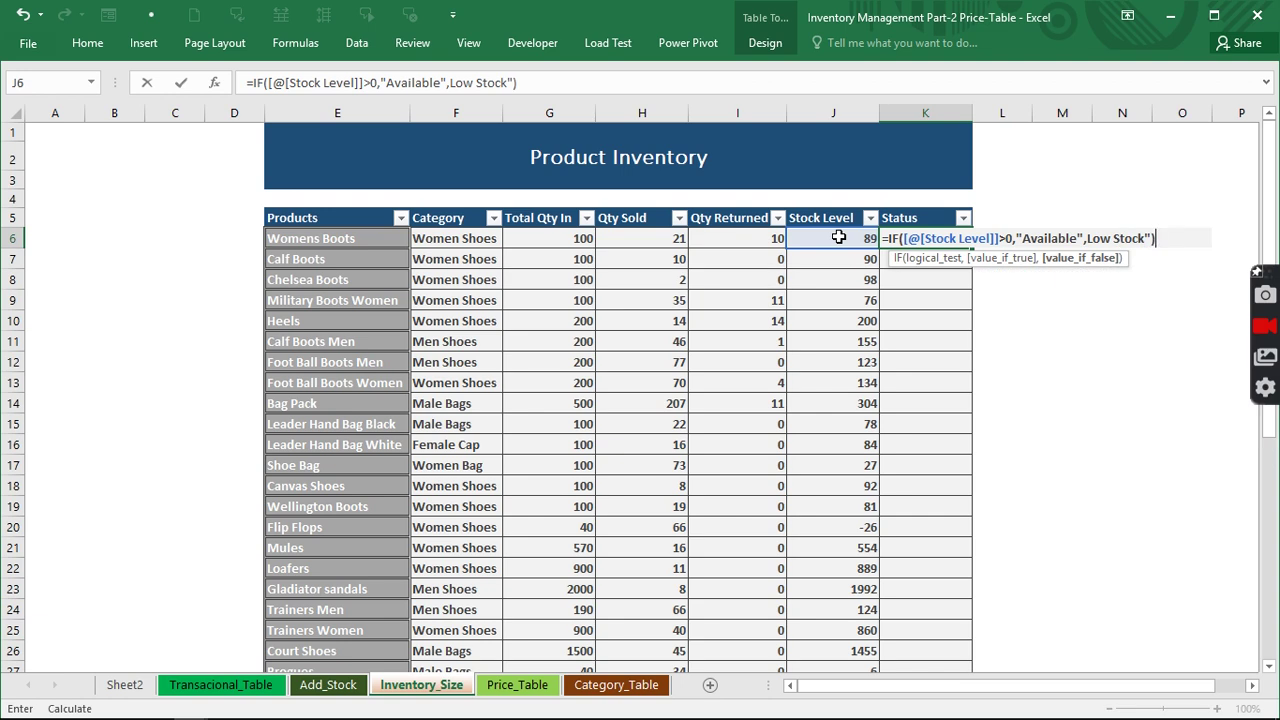
key("Return")
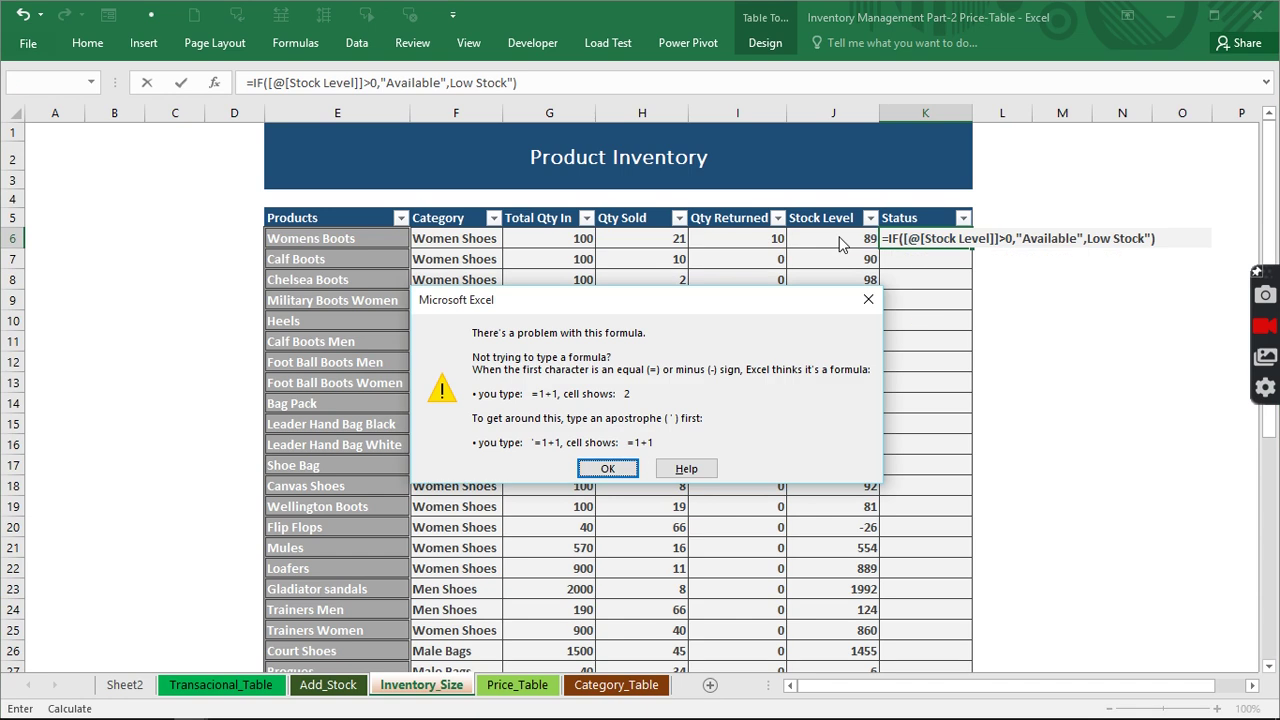
key("Return")
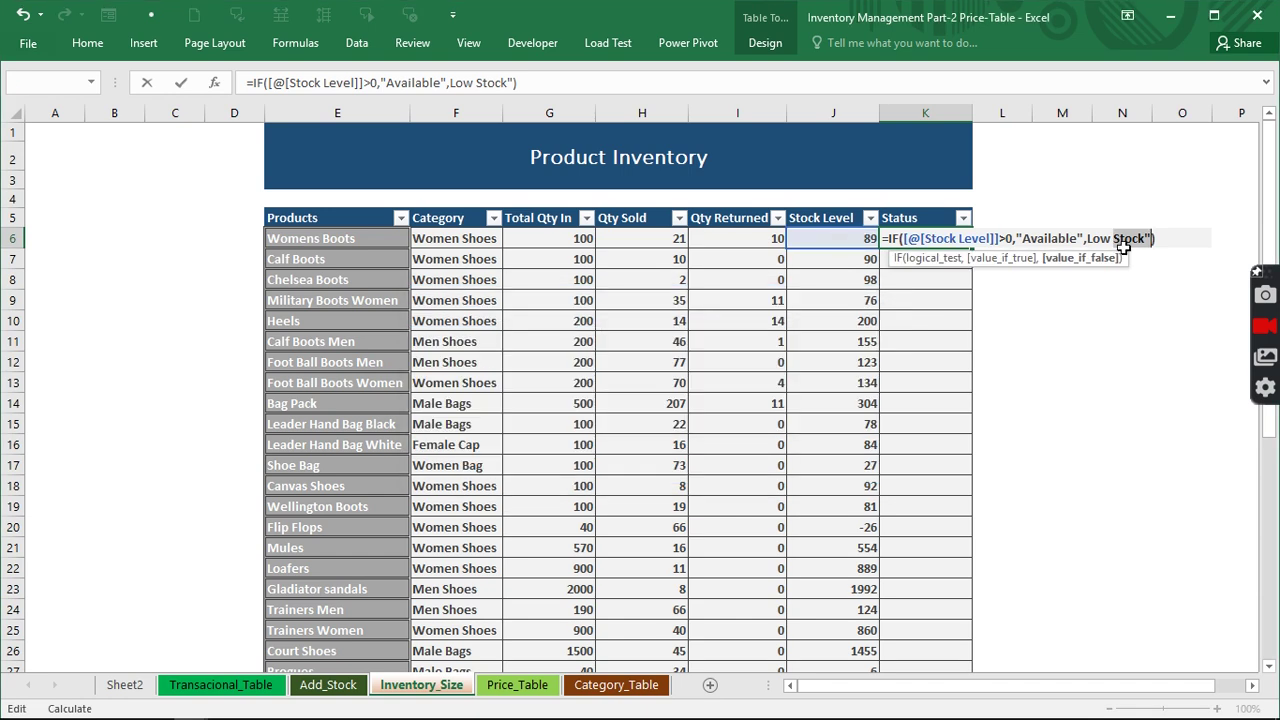
Add the missing opening quotation mark before Low Stock and commit the Status formula.
left_click(920, 263)
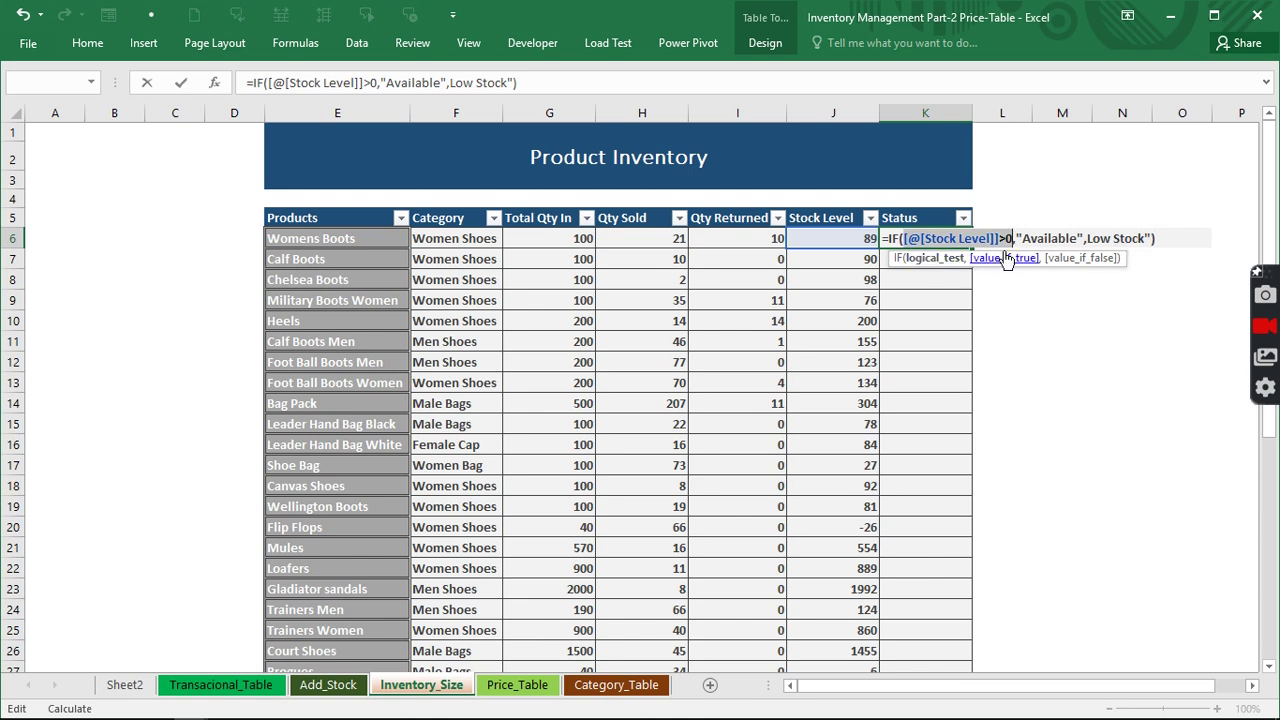
left_click(1020, 262)
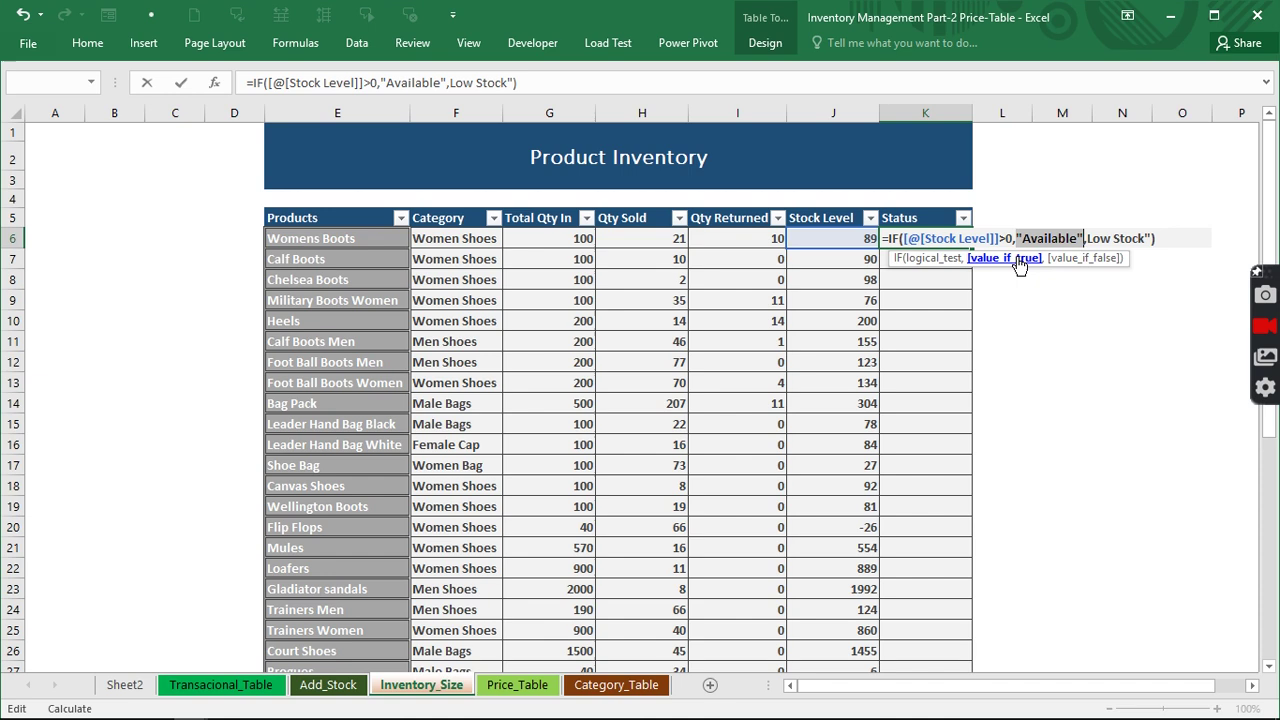
left_click(1088, 238)
type("\"")
key("Return")
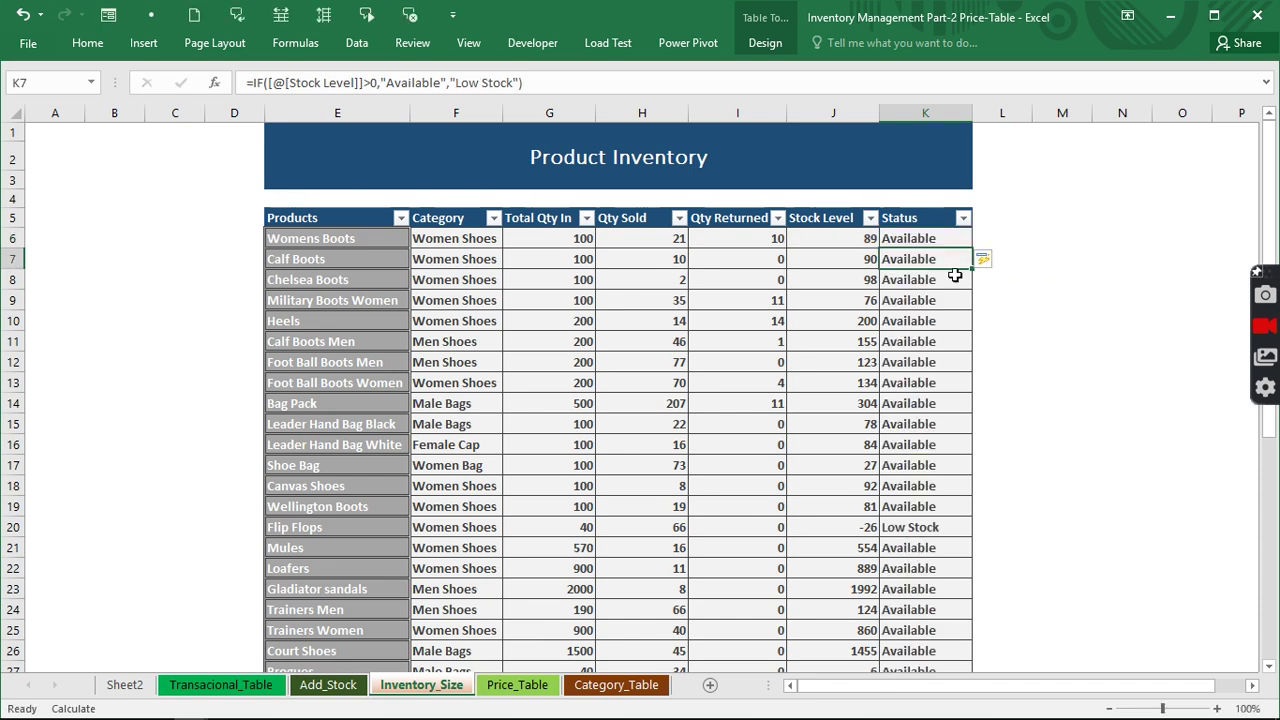
Inspect the Status and Stock Level formulas for Flip Flops and the Status formula for Womens Boots.
left_click(909, 527)
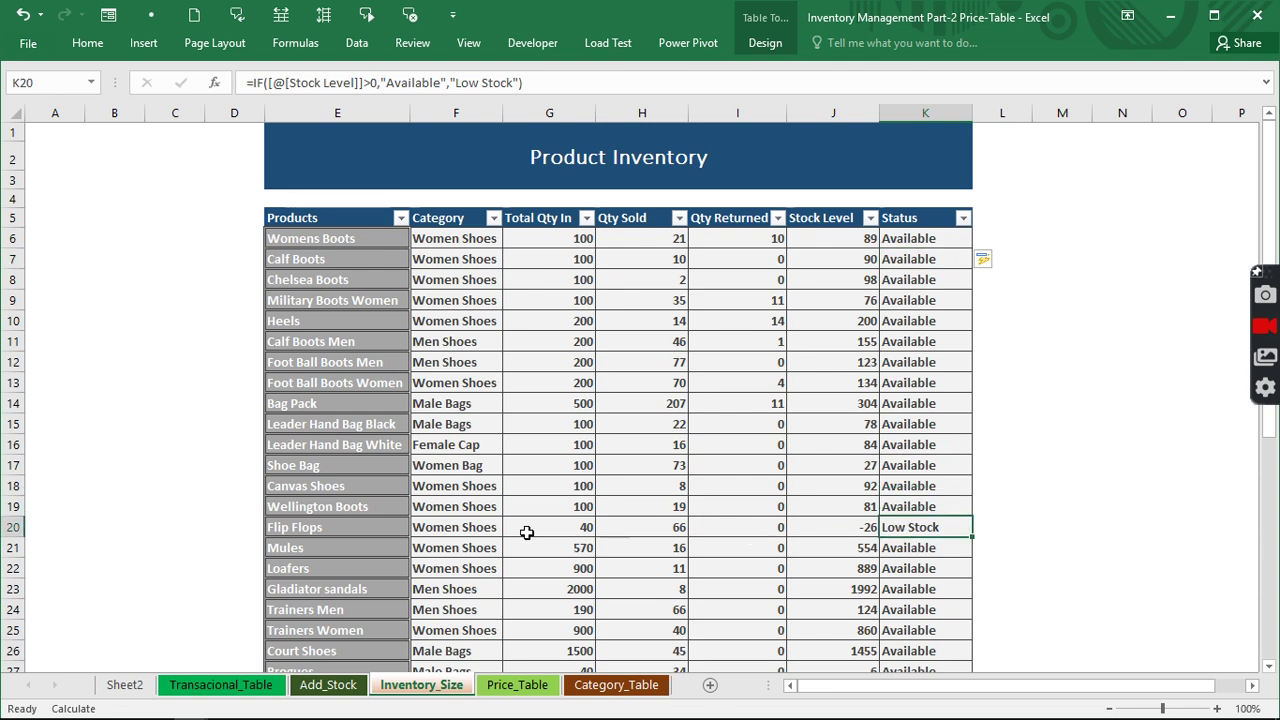
left_click(850, 527)
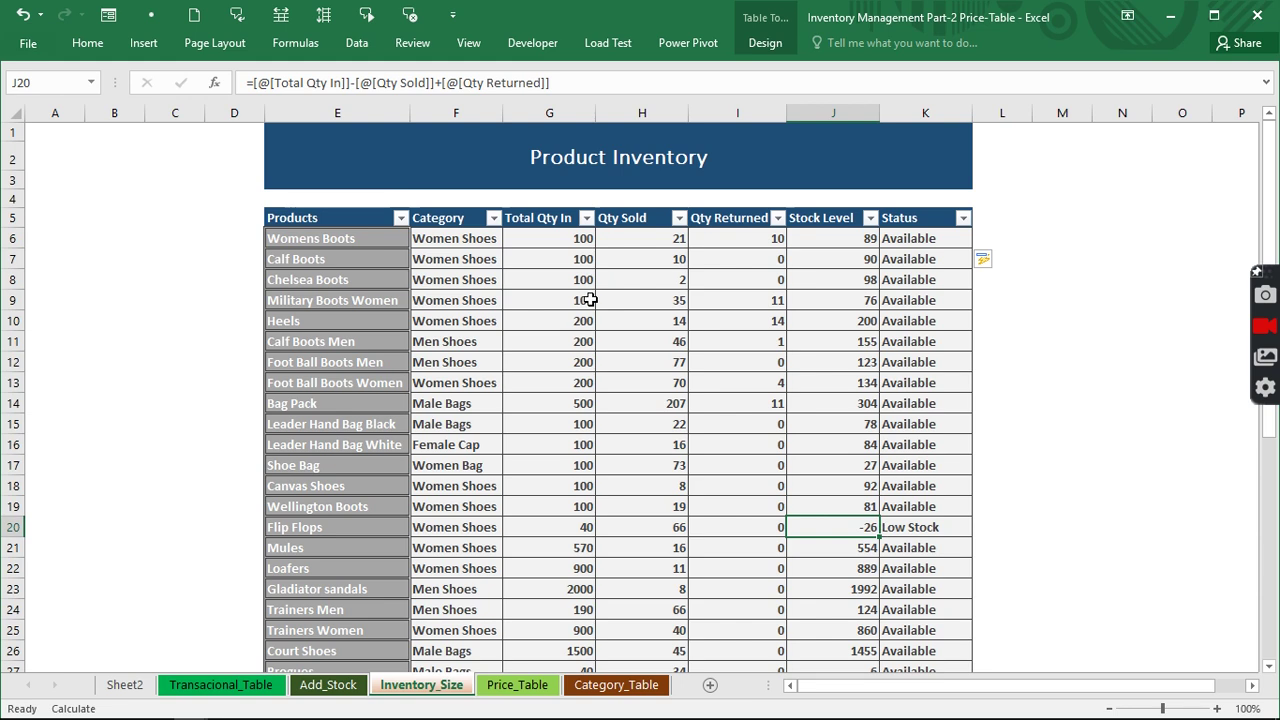
left_click(907, 240)
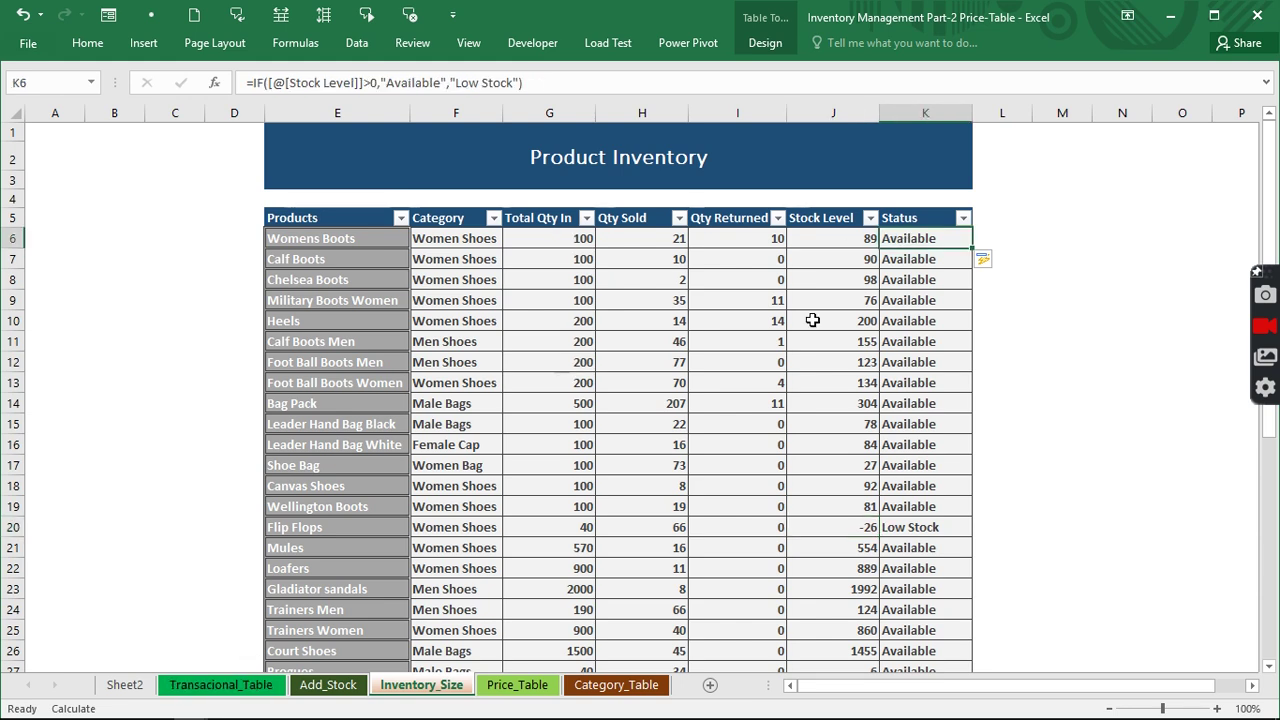
In the Transacional_Table sheet, change the transaction type of the Womens Boots sale ID2 to Sales.
left_click(244, 689)
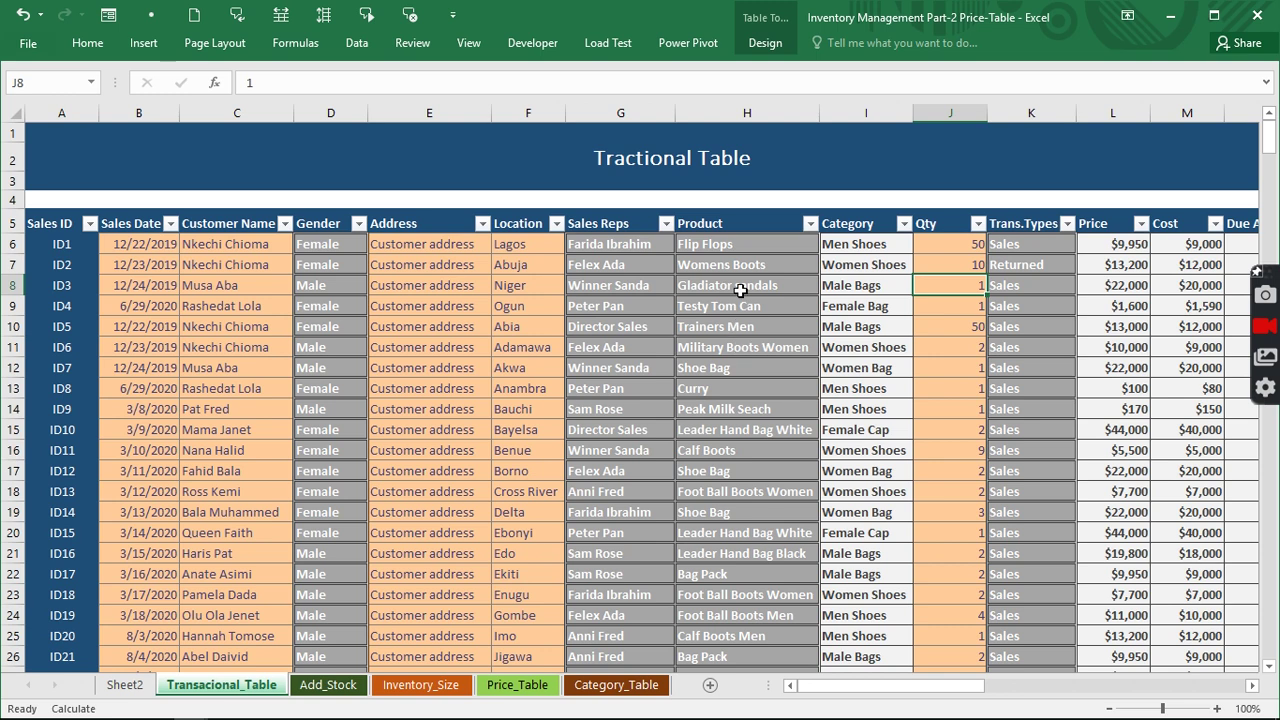
left_click(936, 262)
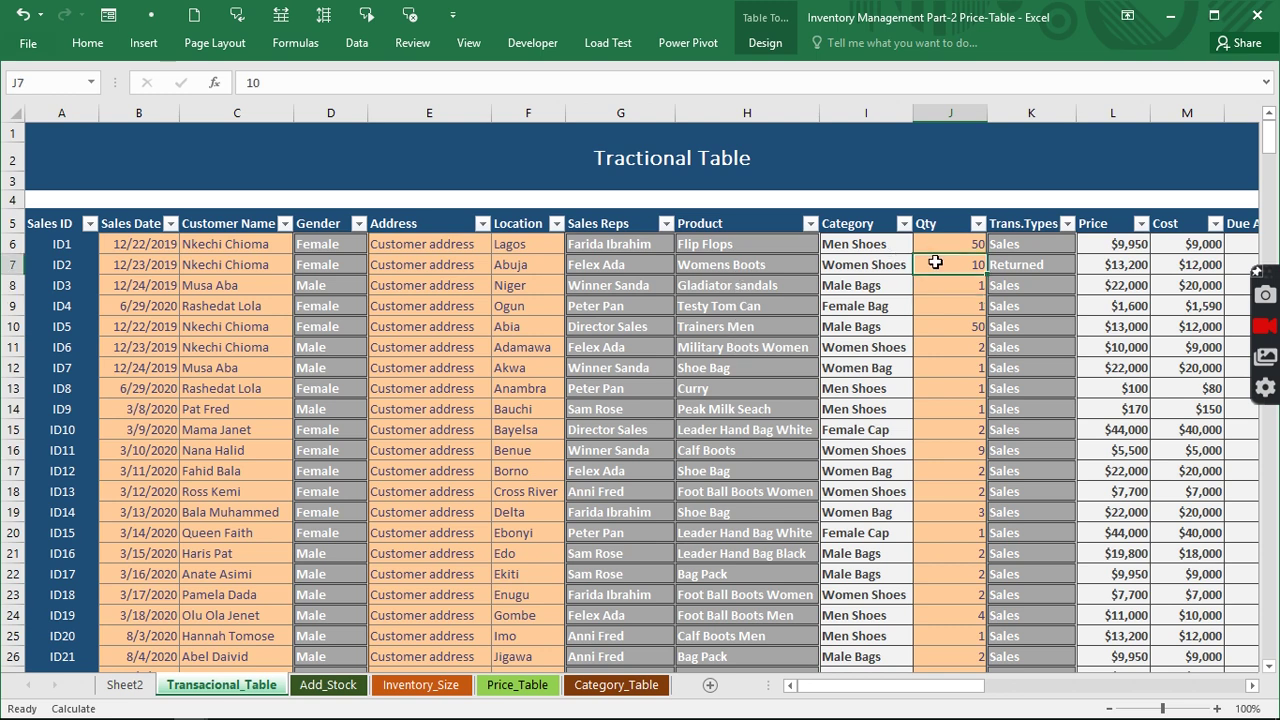
left_click(1066, 265)
left_click(1084, 265)
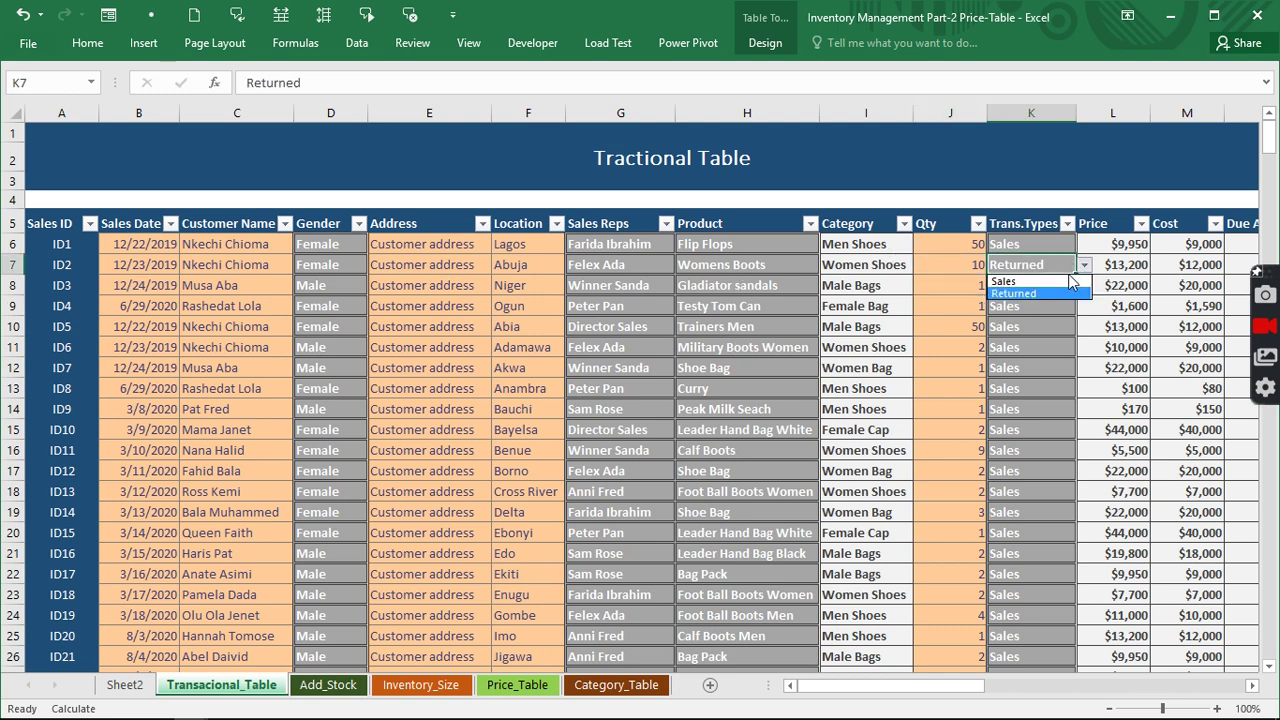
left_click(1035, 283)
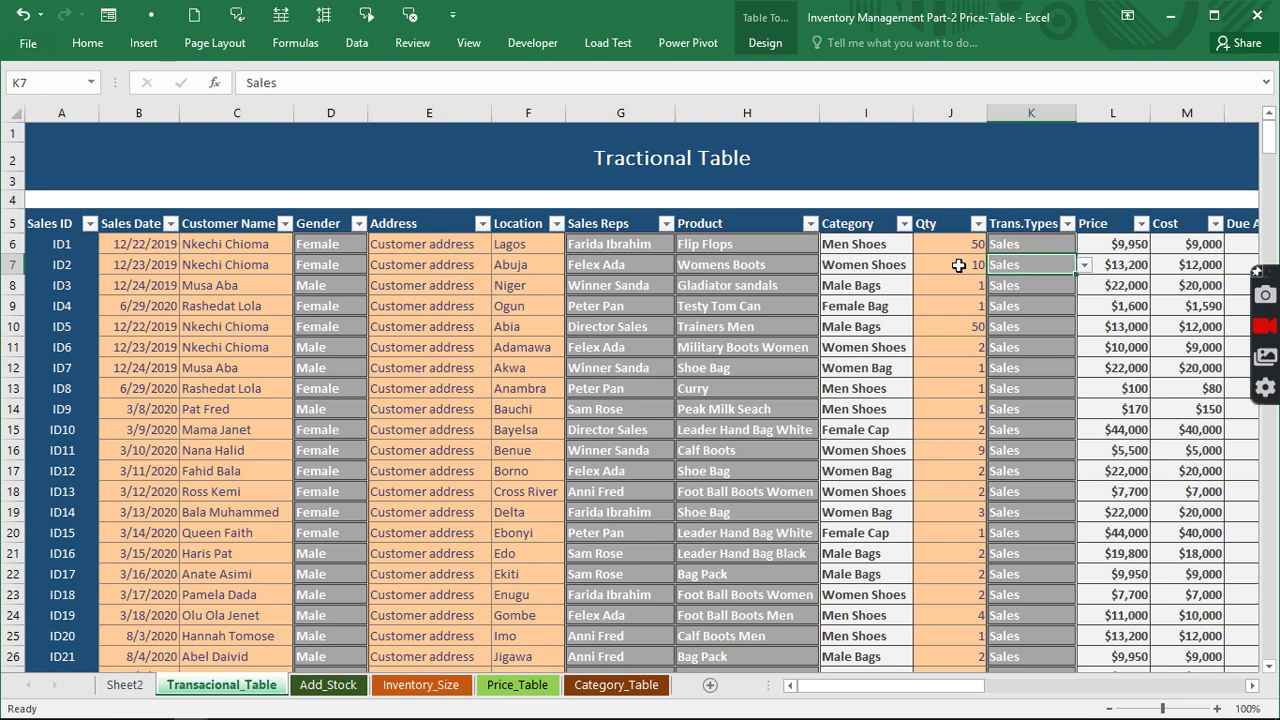
Set the quantity of sale ID2 to 100 and check the Womens Boots row in the Inventory_Size sheet.
left_click(958, 265)
type("10")
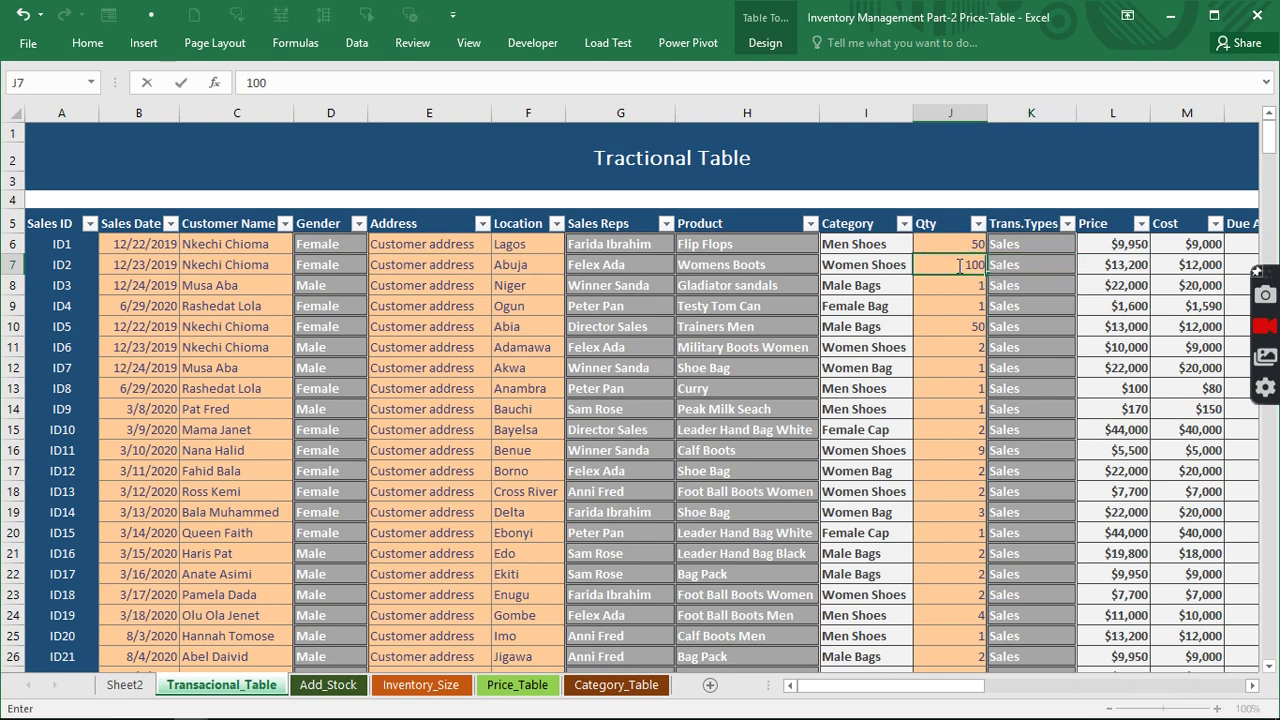
key("Return")
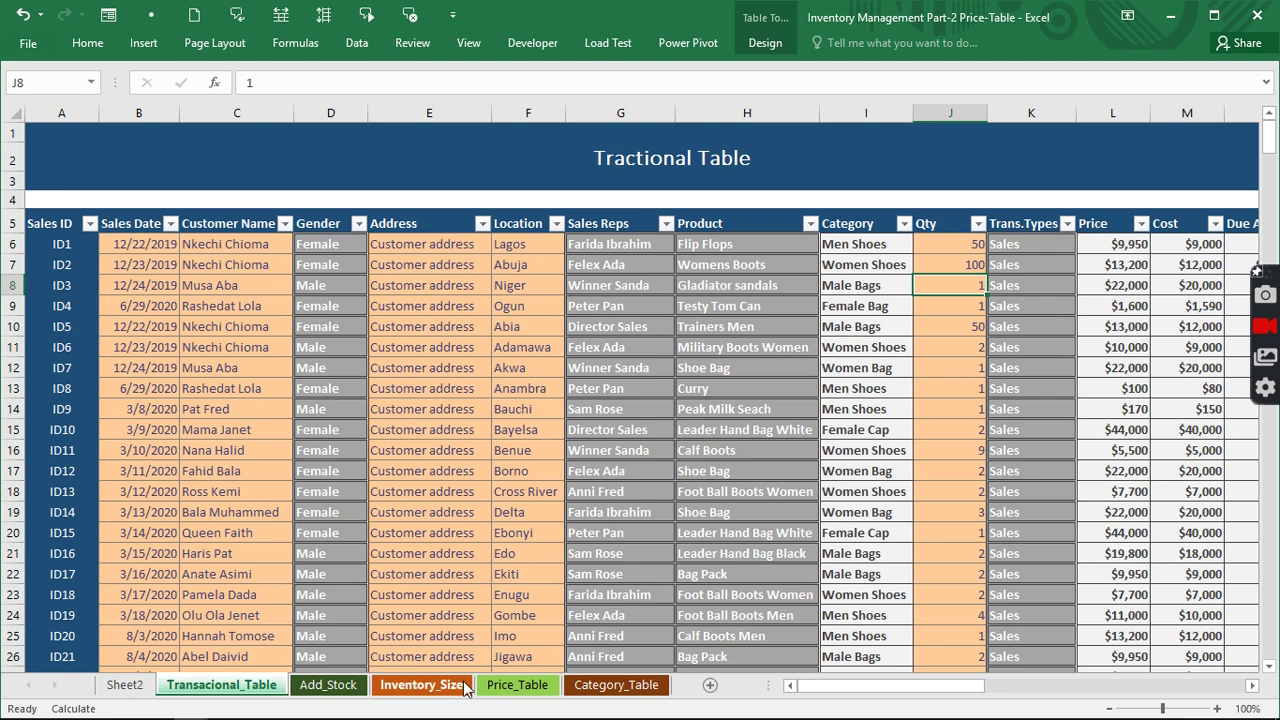
left_click(465, 688)
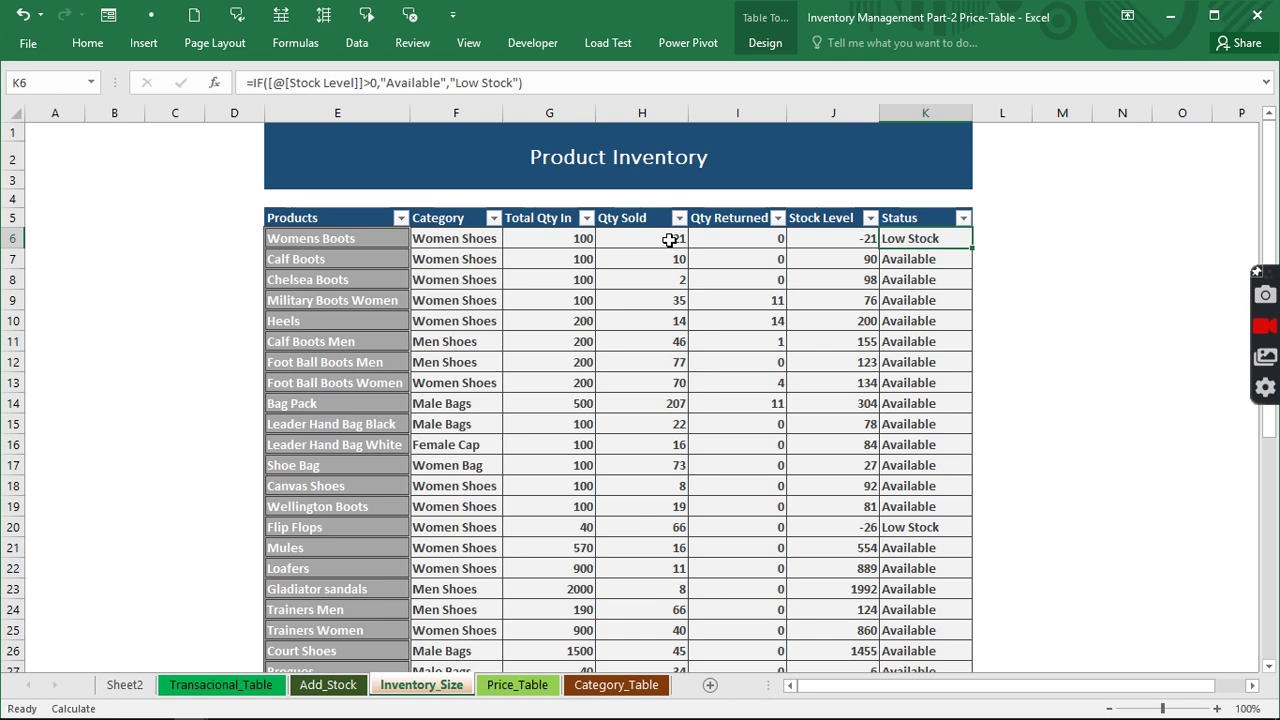
Apply solid blue data bars to all values of the Total Qty In column.
left_click(566, 241)
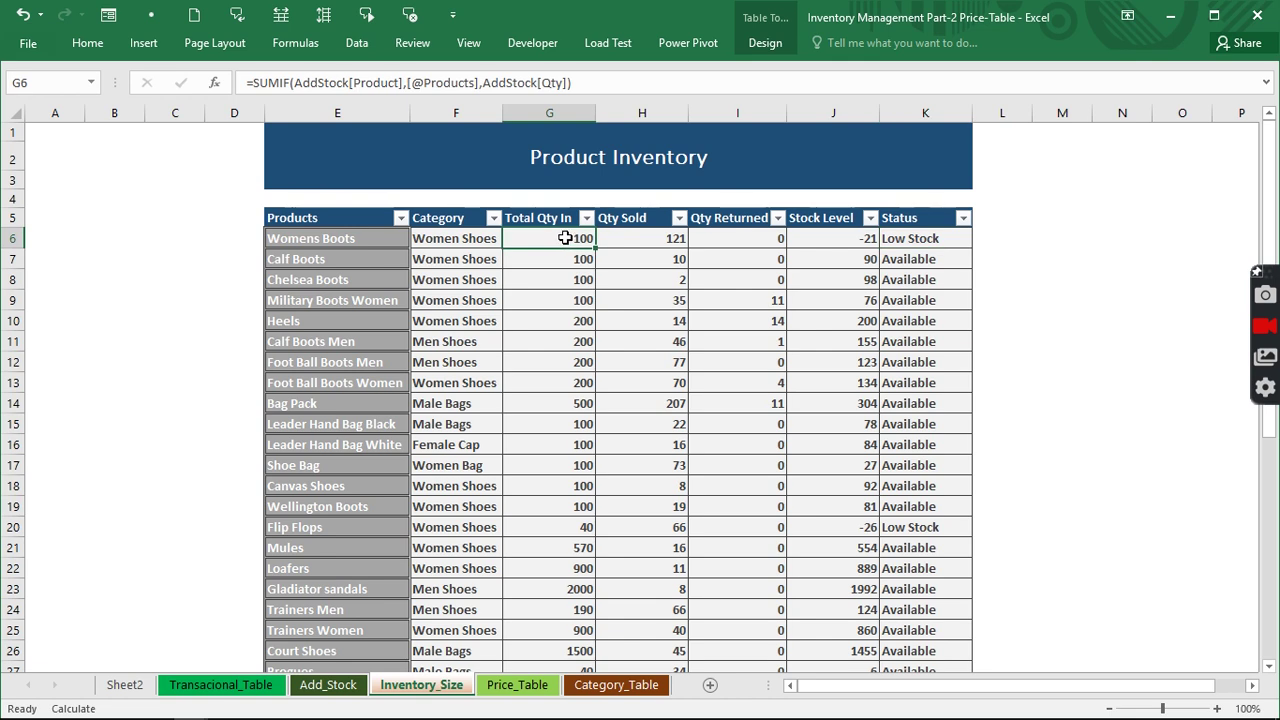
key("ctrl+shift+Down")
scroll(563, 237, "up", 9)
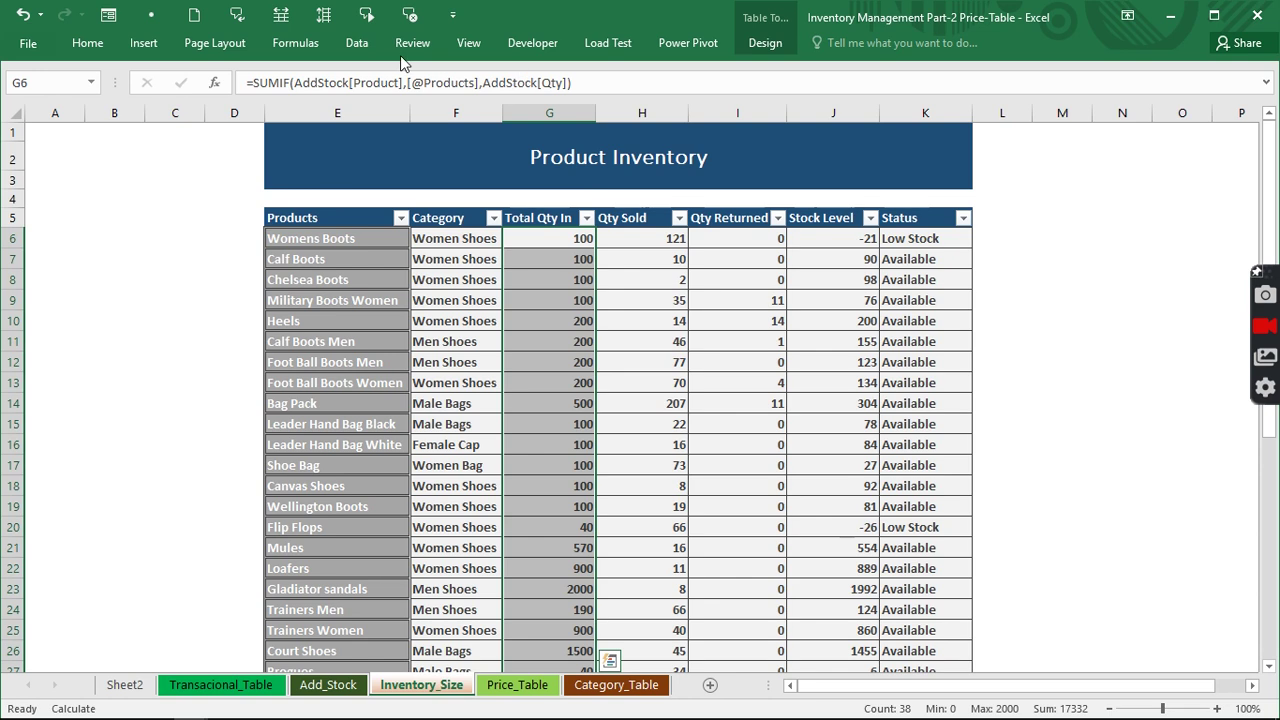
left_click(87, 43)
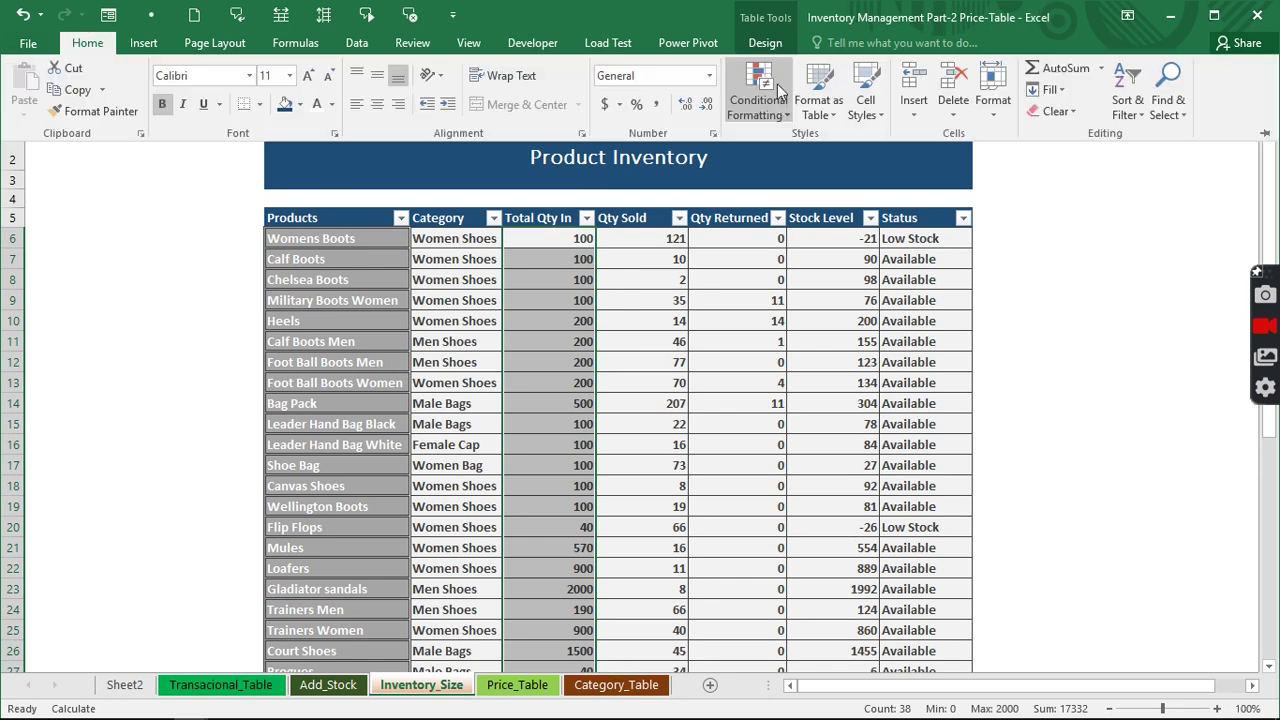
left_click(786, 112)
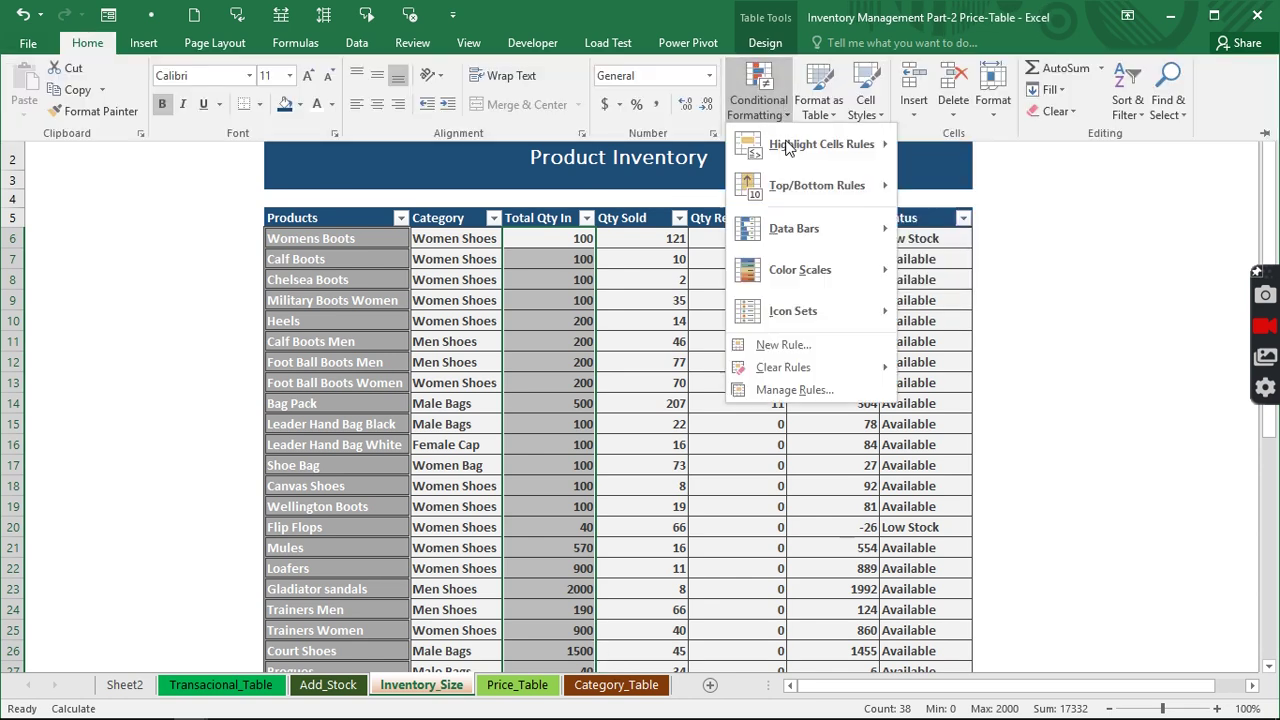
mouse_move(800, 228)
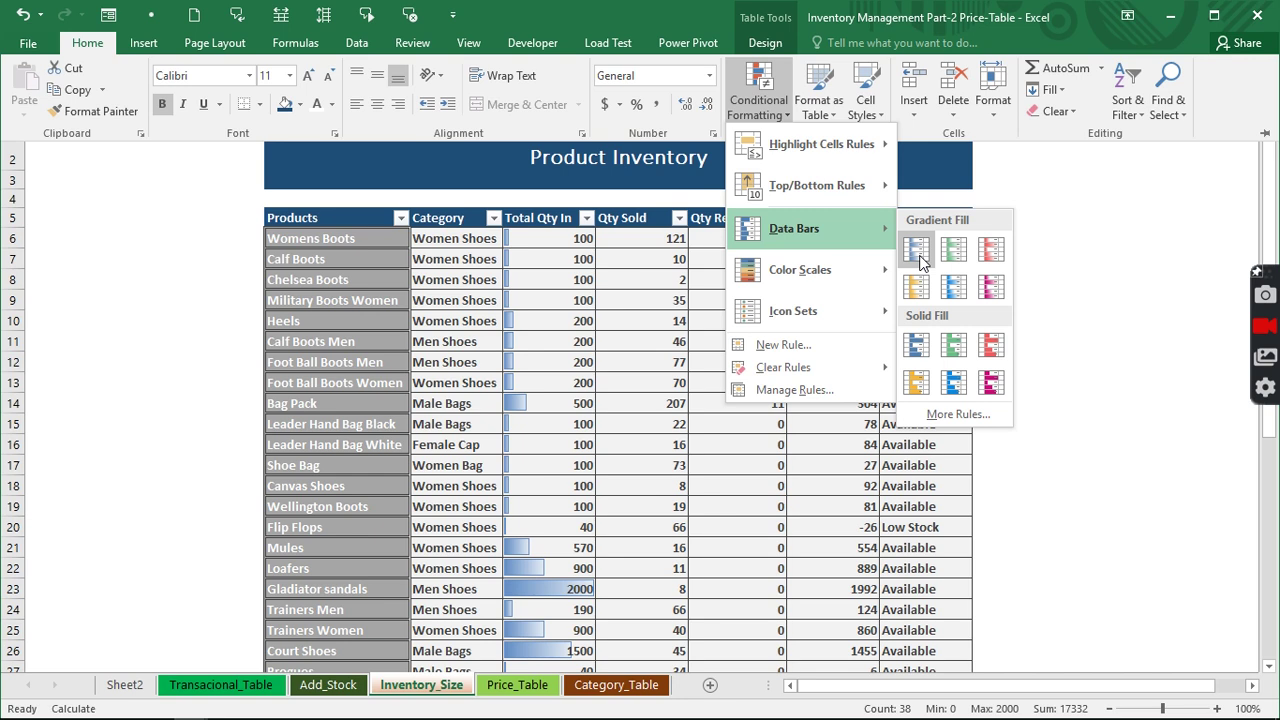
left_click(917, 345)
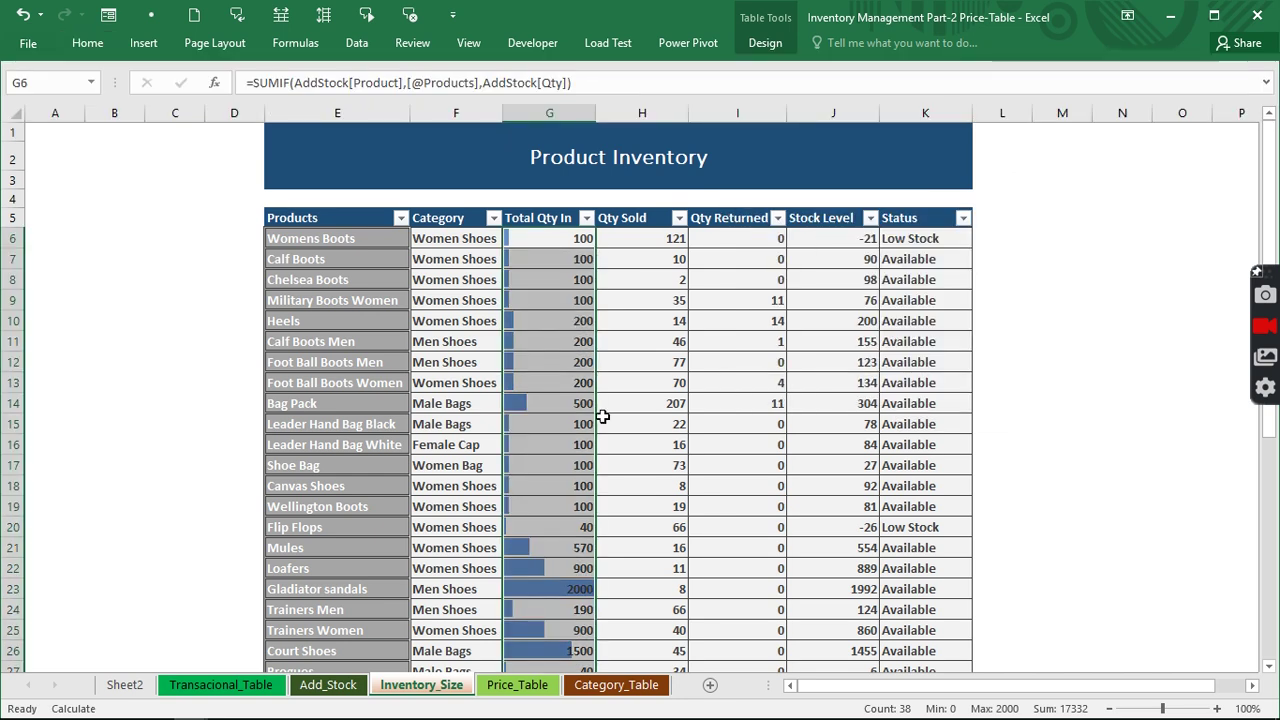
Examine the product rows from Testy Tom Can to Peak Milk Liquid and the Category formula for Testy Tom Can.
scroll(598, 392, "down", 3)
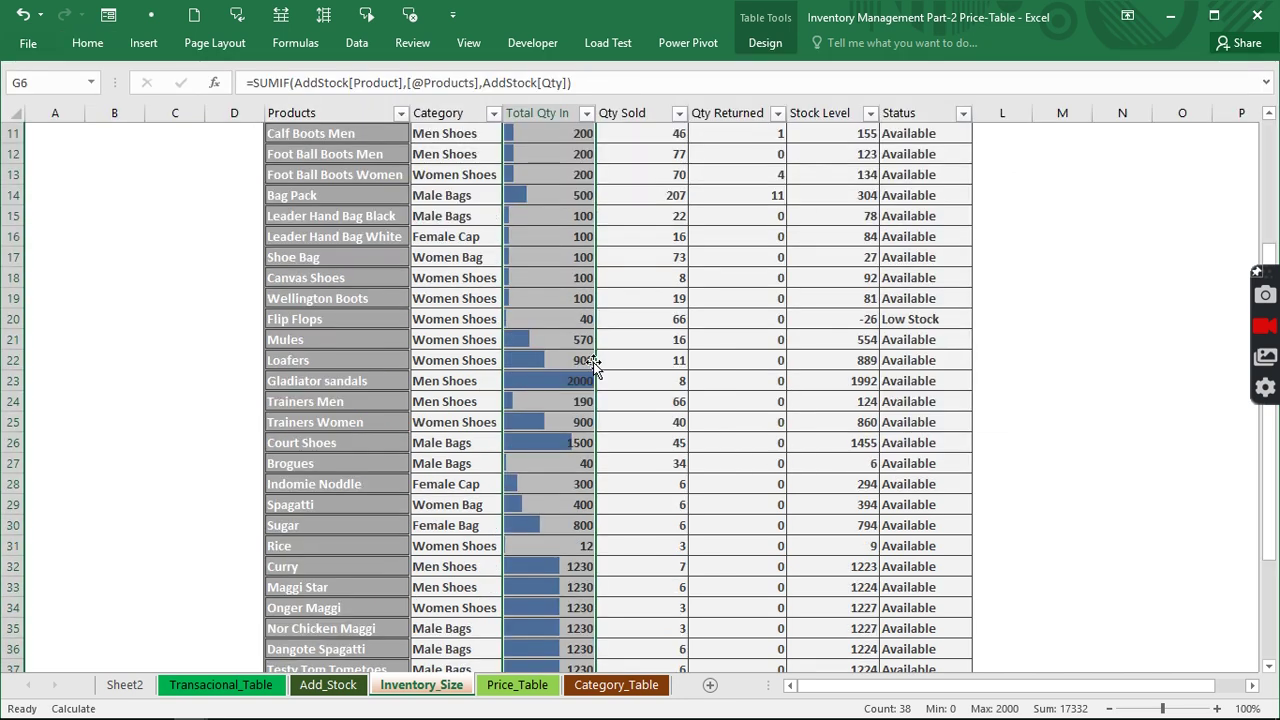
scroll(594, 370, "down", 3)
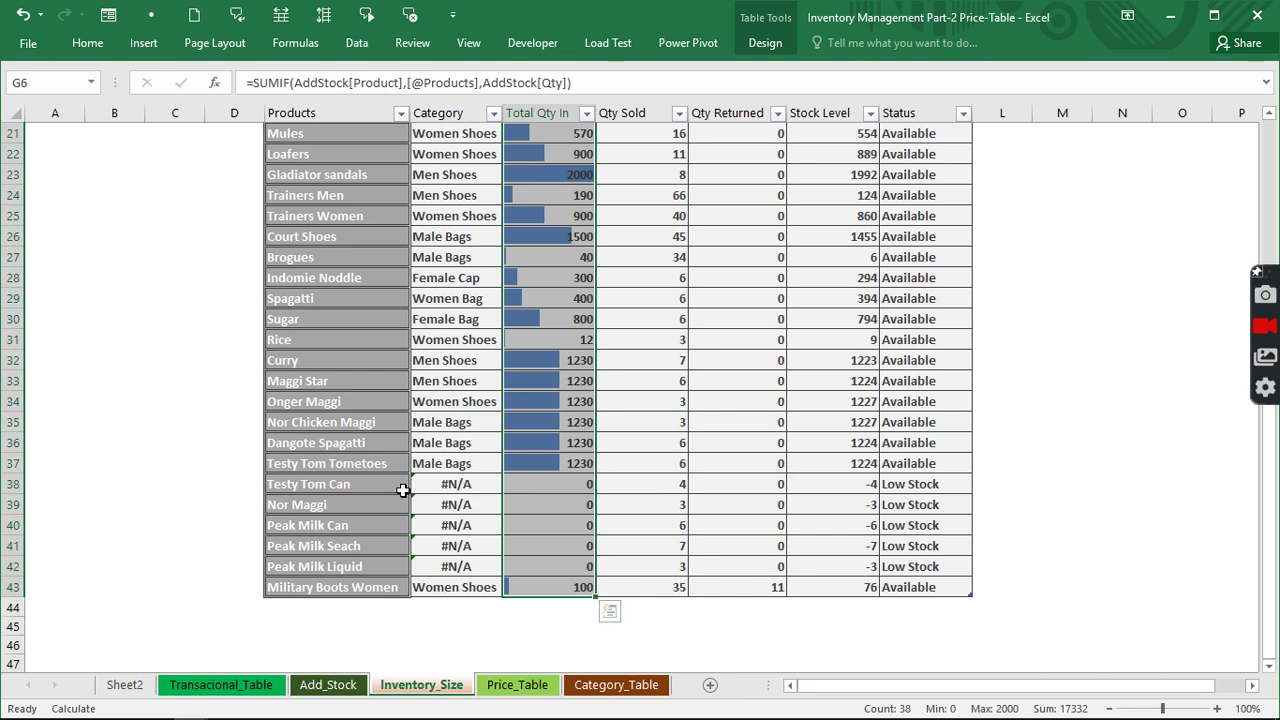
left_click_drag(340, 492, 362, 571)
left_click_drag(350, 487, 360, 564)
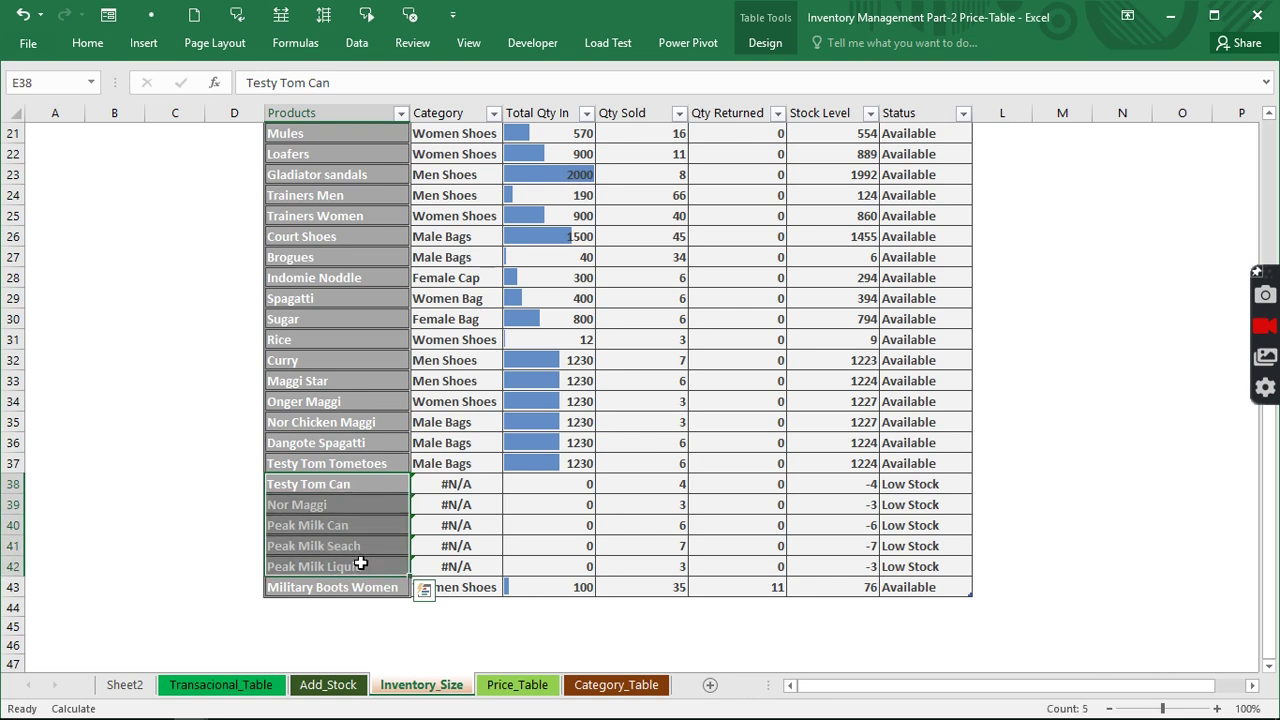
scroll(454, 503, "up", 4)
scroll(454, 503, "down", 4)
left_click(454, 486)
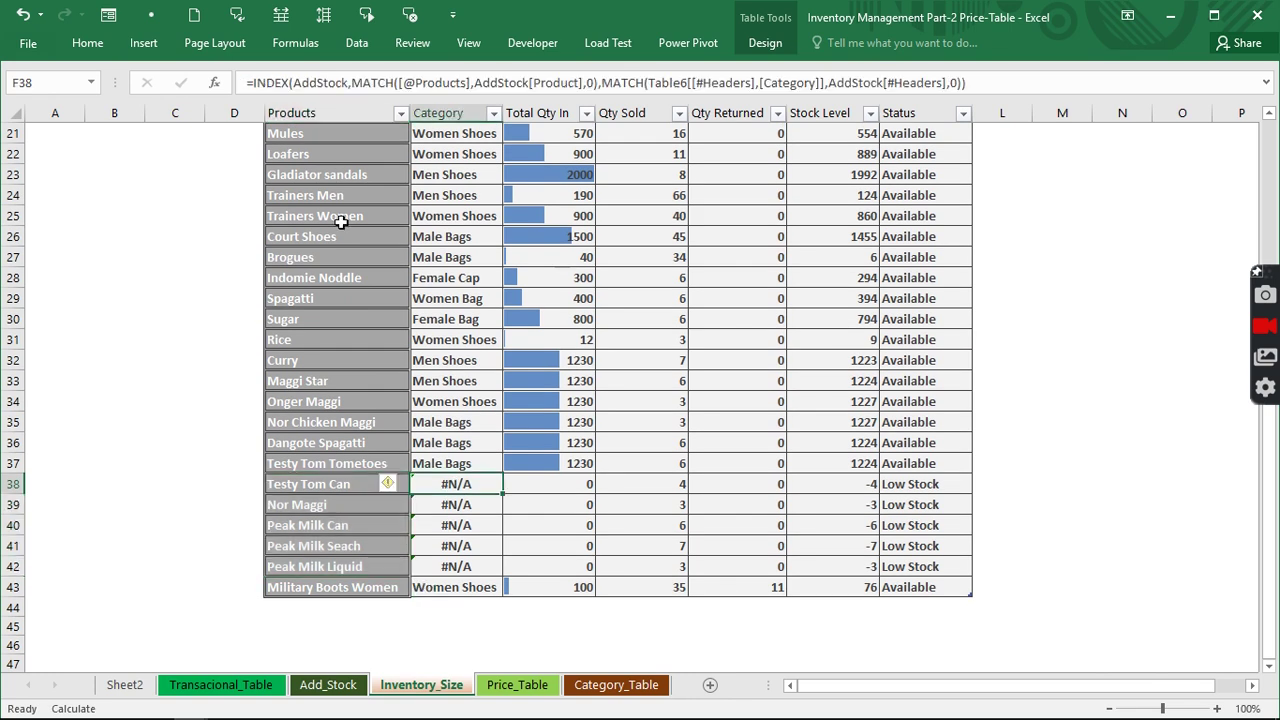
left_click(254, 84)
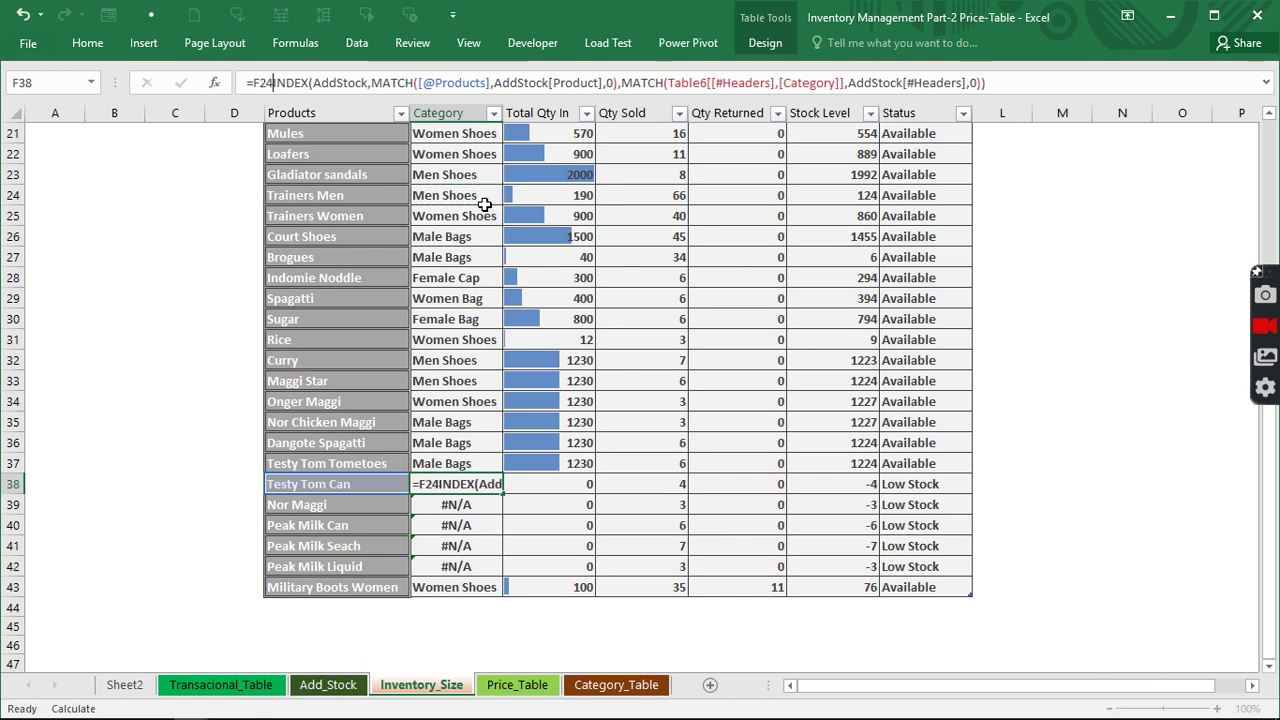
key("Escape")
Apply solid light blue data bars to all values of the Qty Sold column.
scroll(579, 275, "up", 7)
left_click(621, 240)
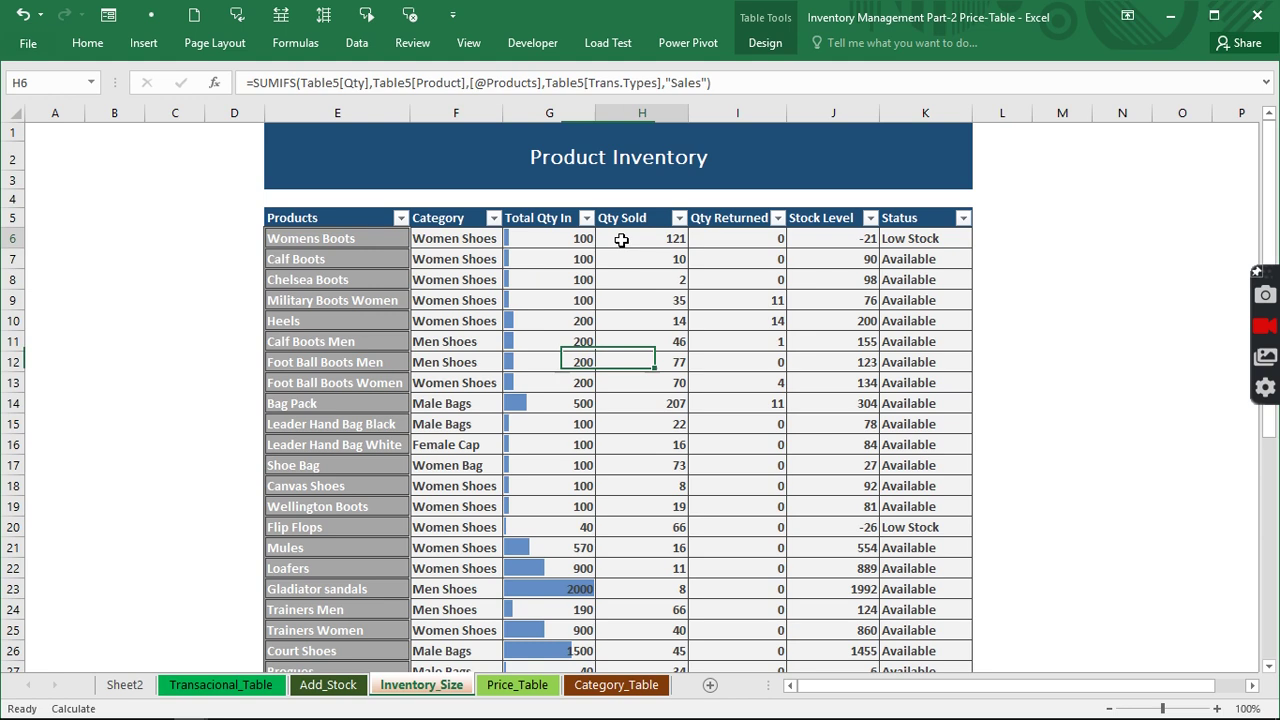
left_click_drag(621, 240, 643, 668)
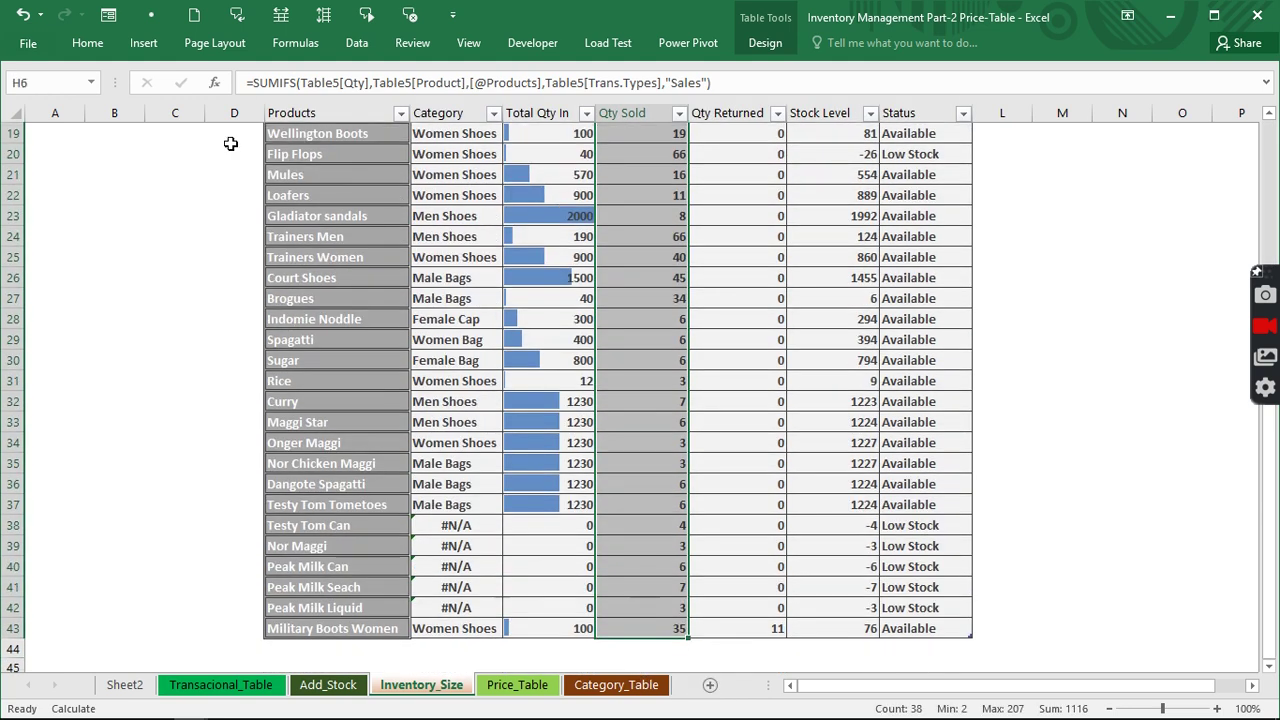
left_click(87, 44)
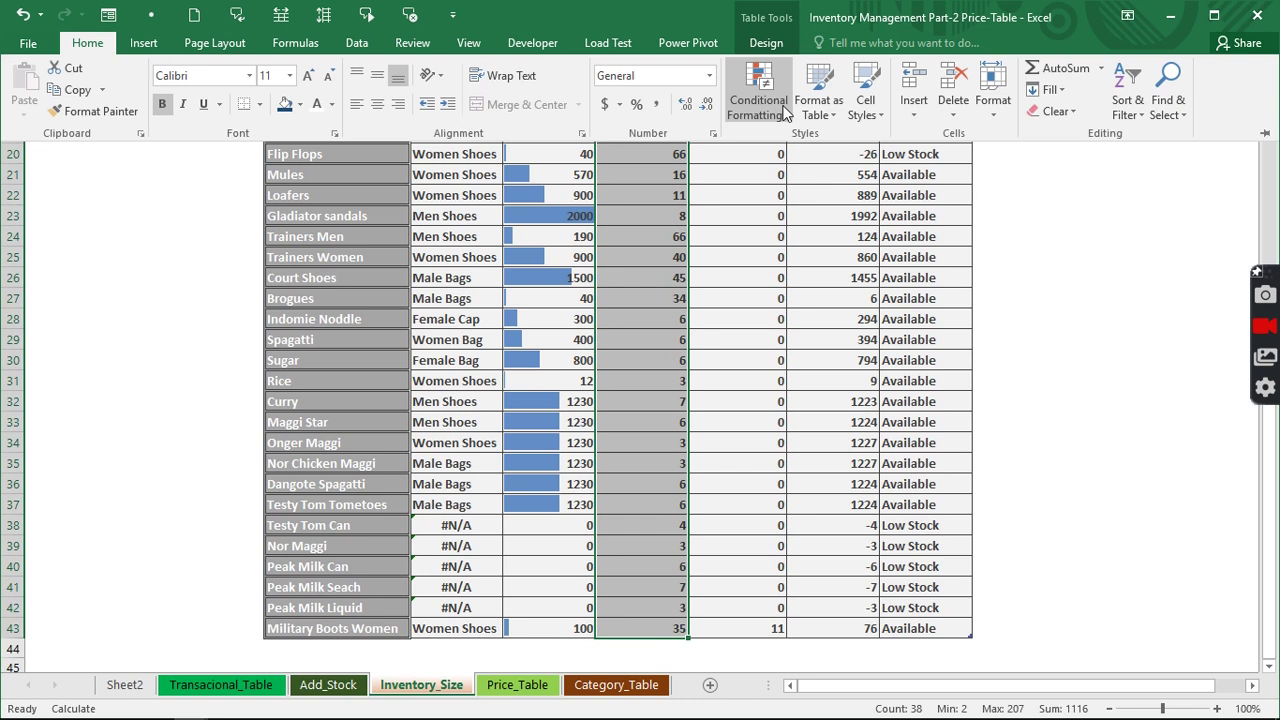
left_click(759, 95)
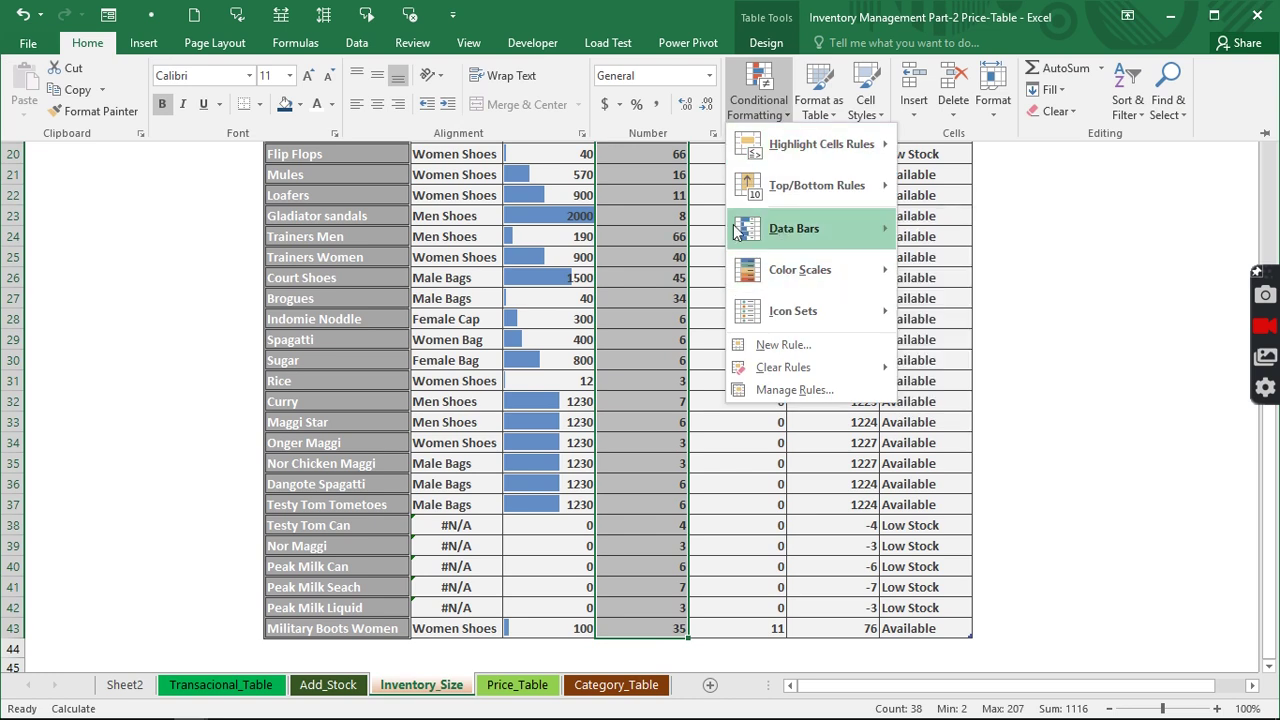
left_click(952, 390)
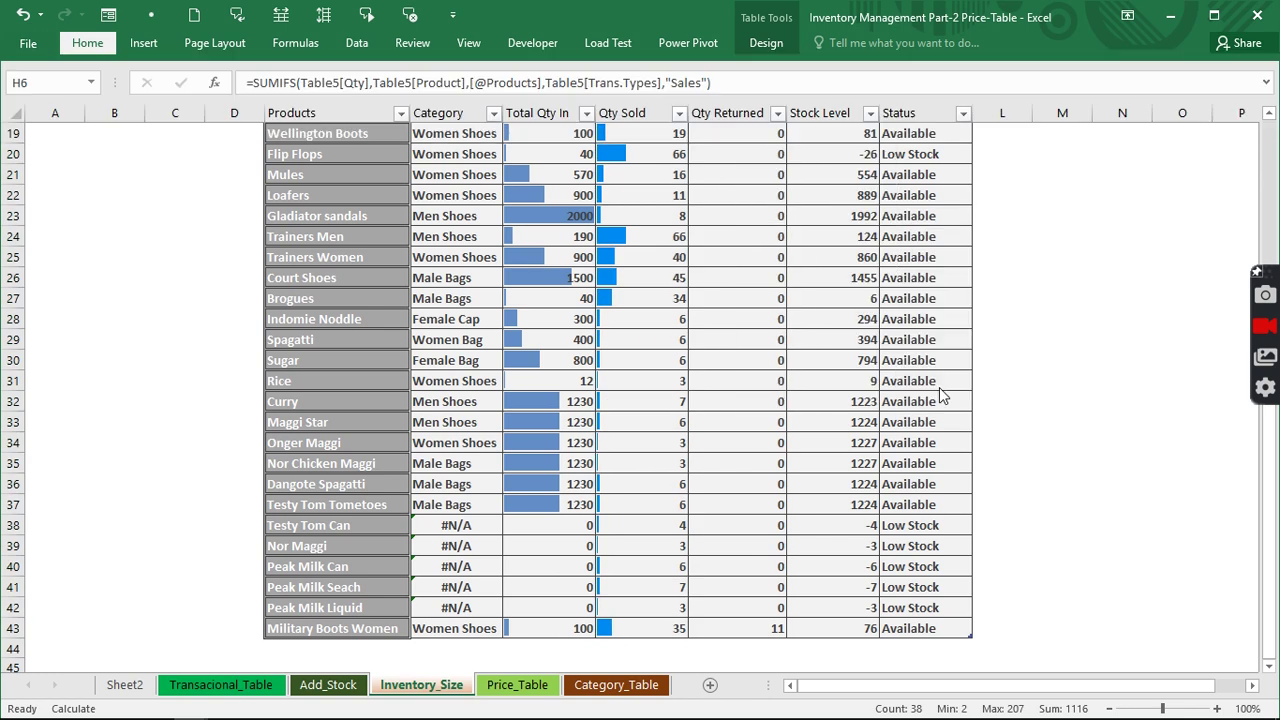
Apply gradient blue data bars to all values of the Qty Returned column.
scroll(800, 330, "up", 6)
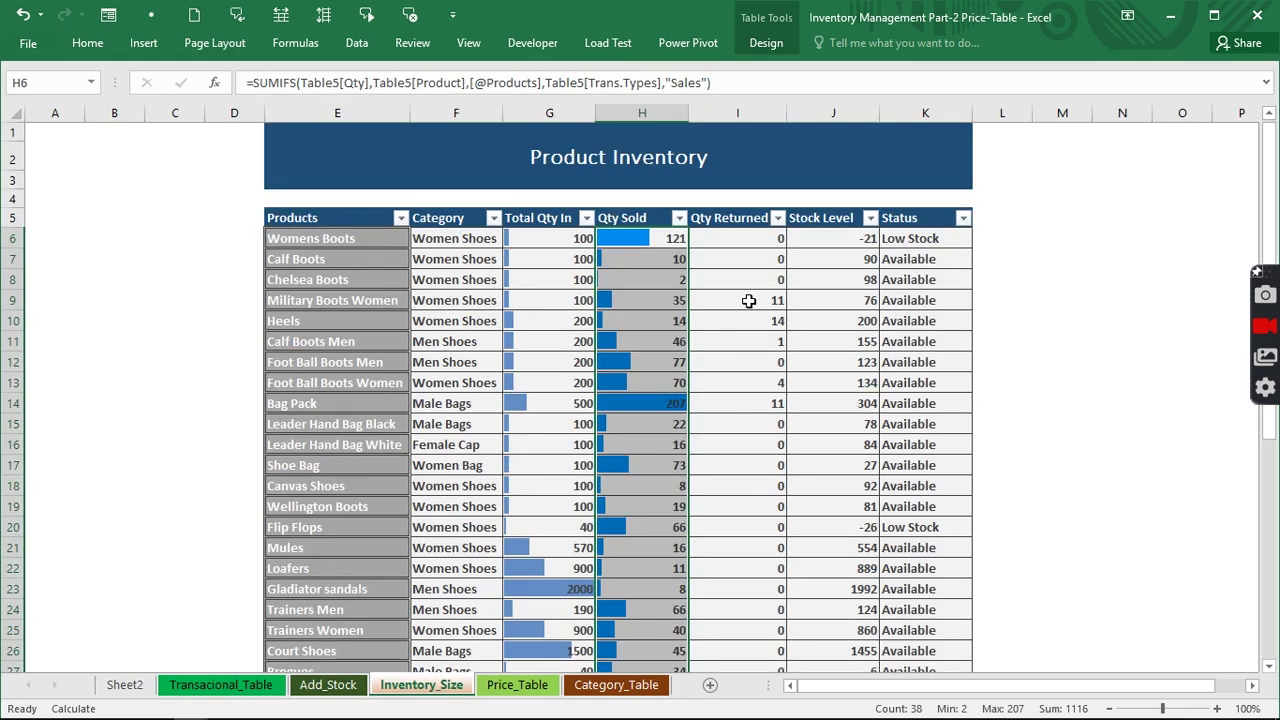
left_click(717, 238)
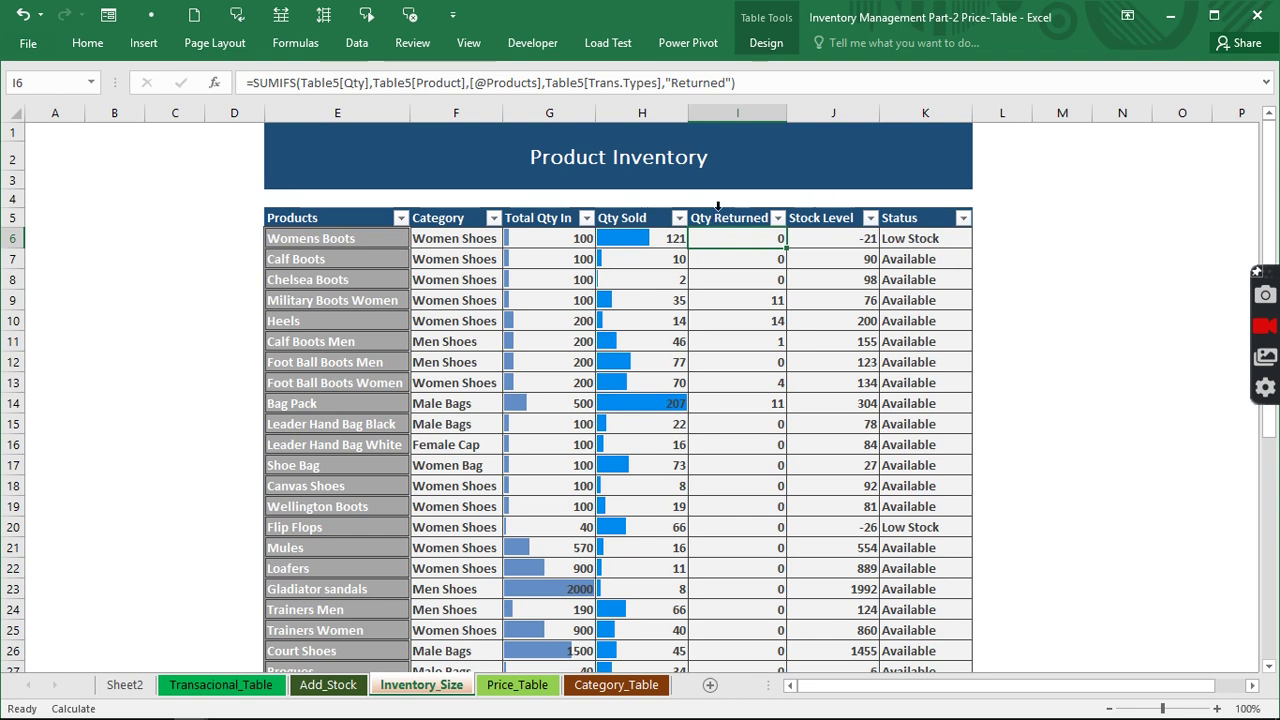
left_click(717, 215)
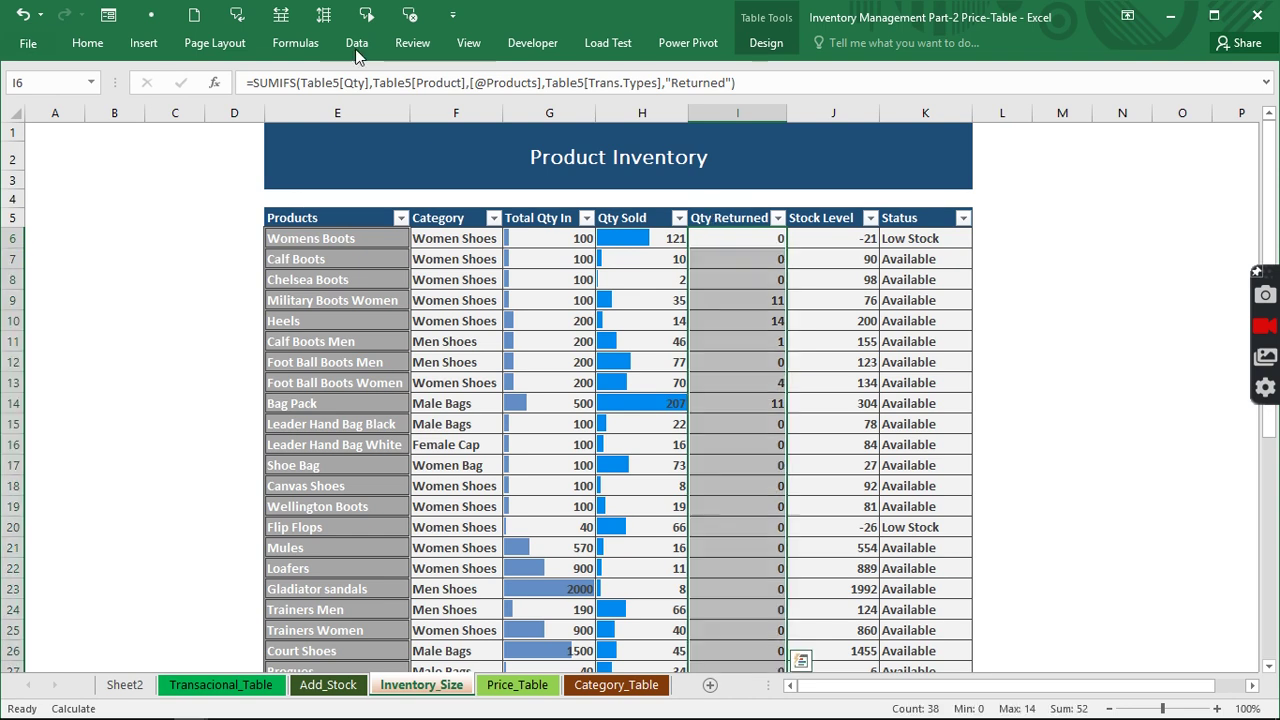
left_click(87, 43)
left_click(770, 88)
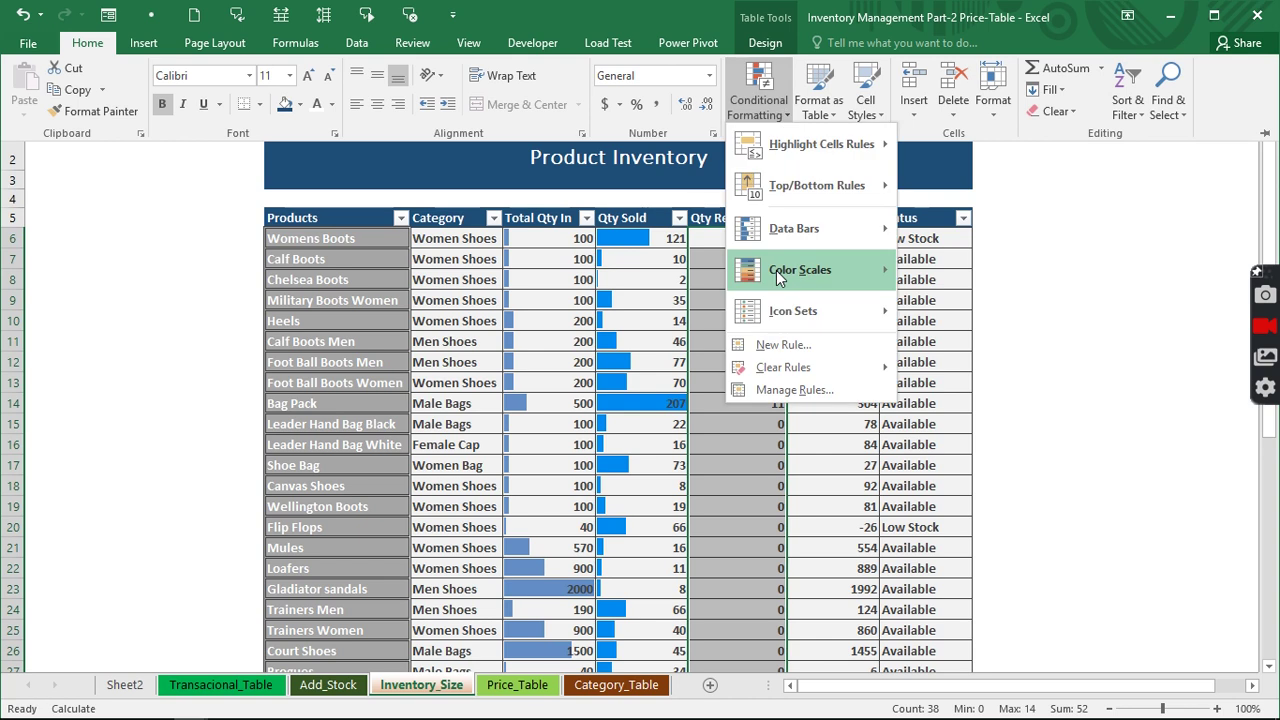
mouse_move(774, 229)
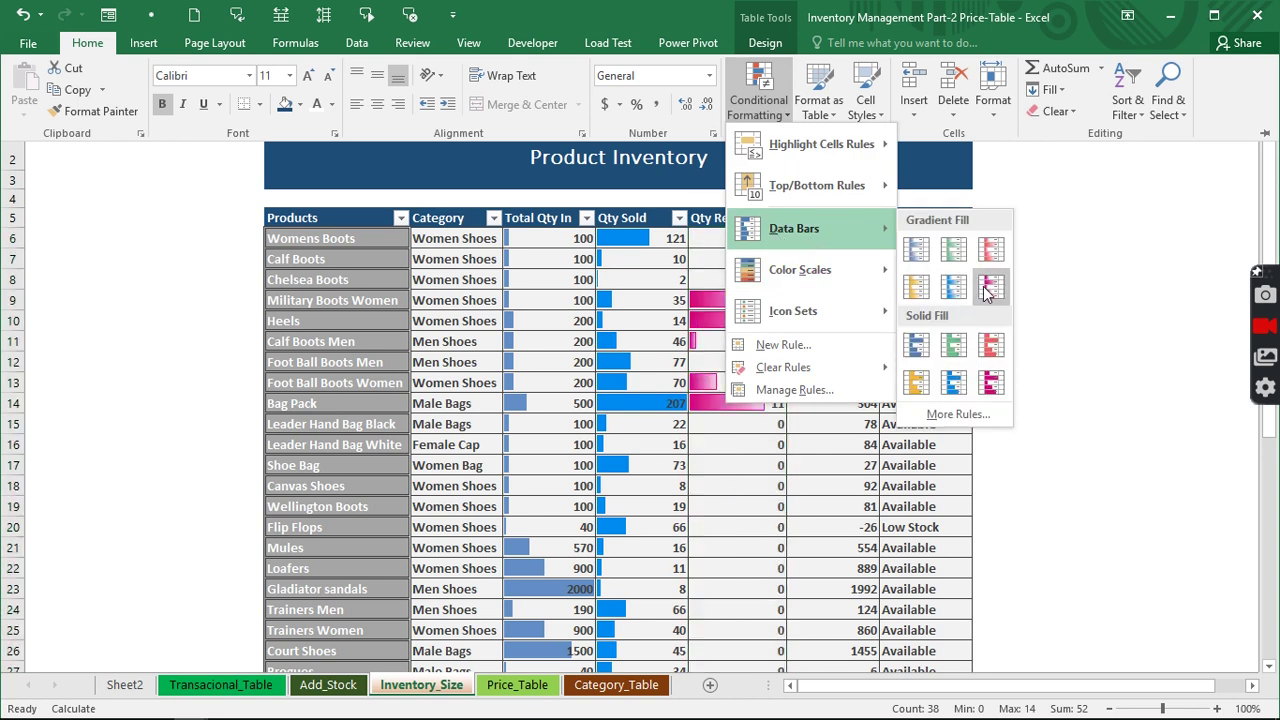
left_click(916, 250)
Apply the four-bar ratings icon set to the Stock Level column and review the formatted table.
left_click(844, 240)
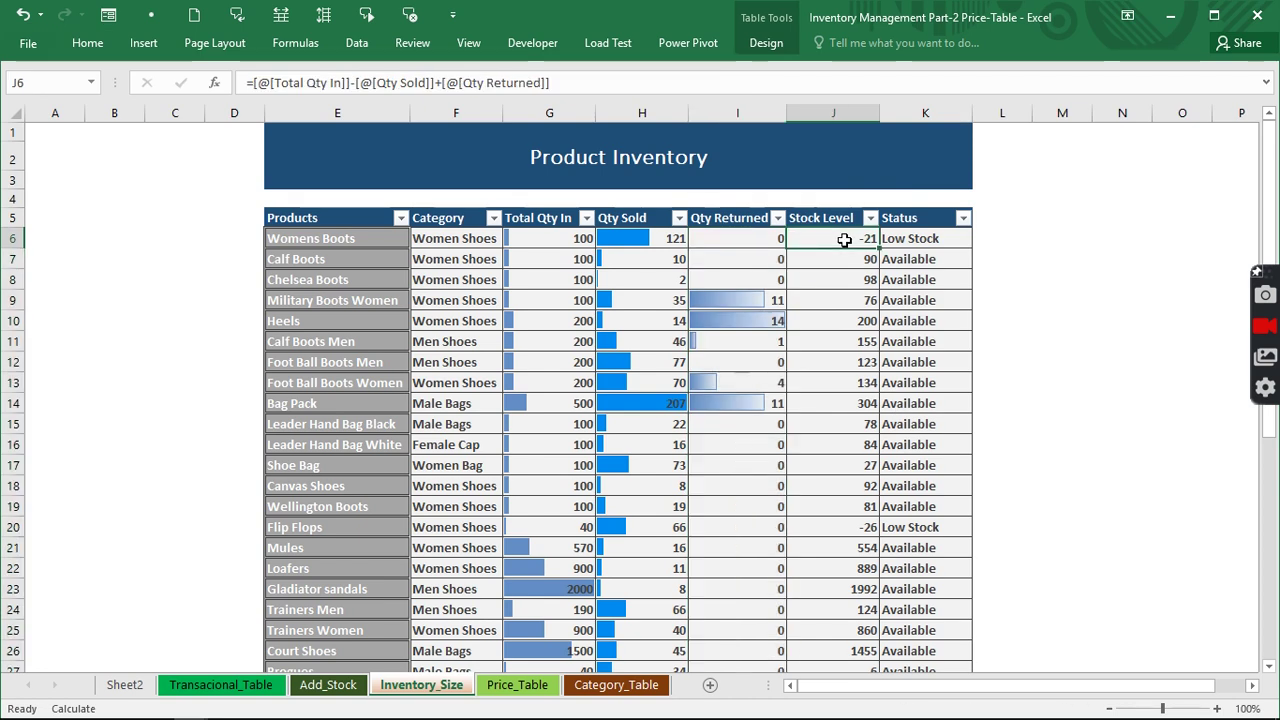
left_click(836, 209)
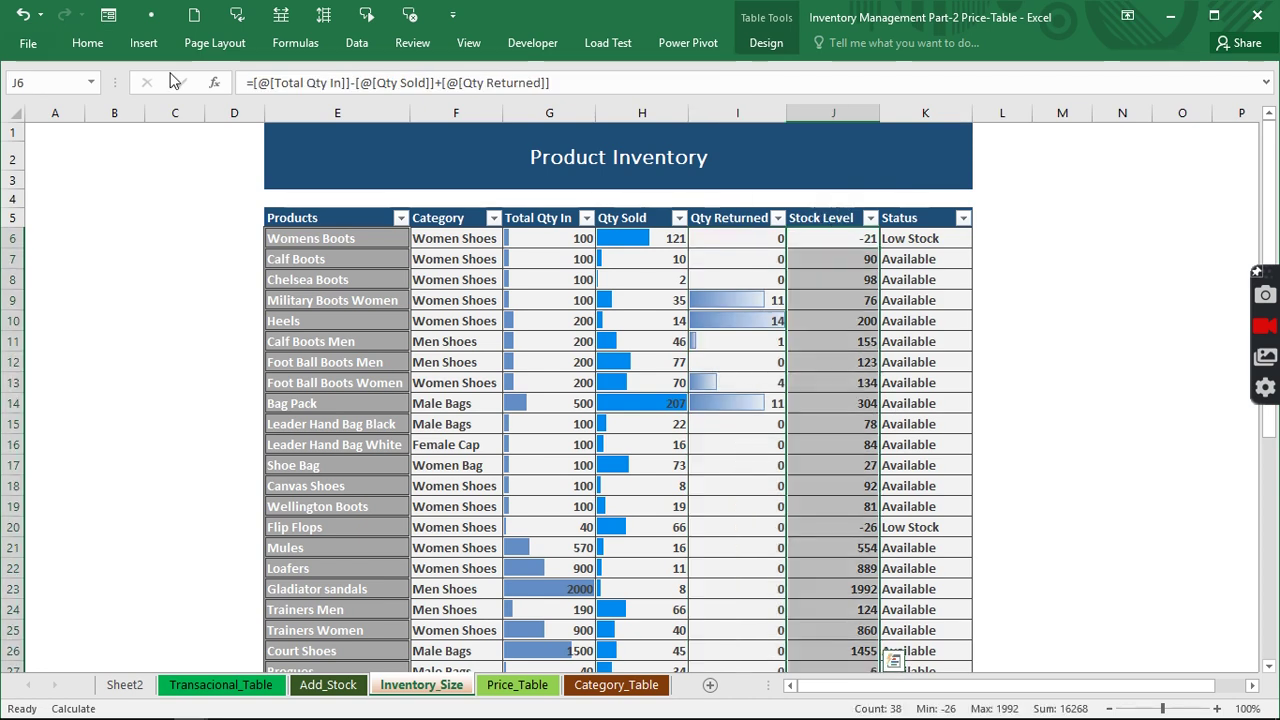
left_click(87, 43)
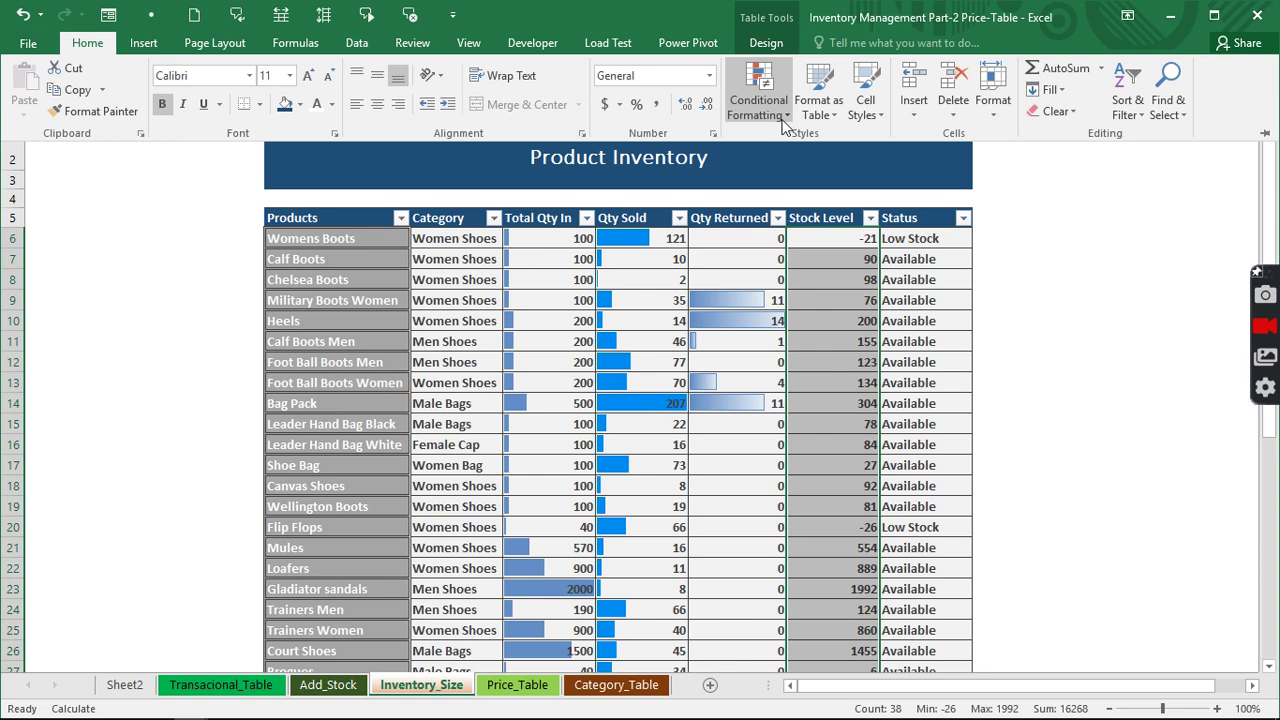
left_click(762, 105)
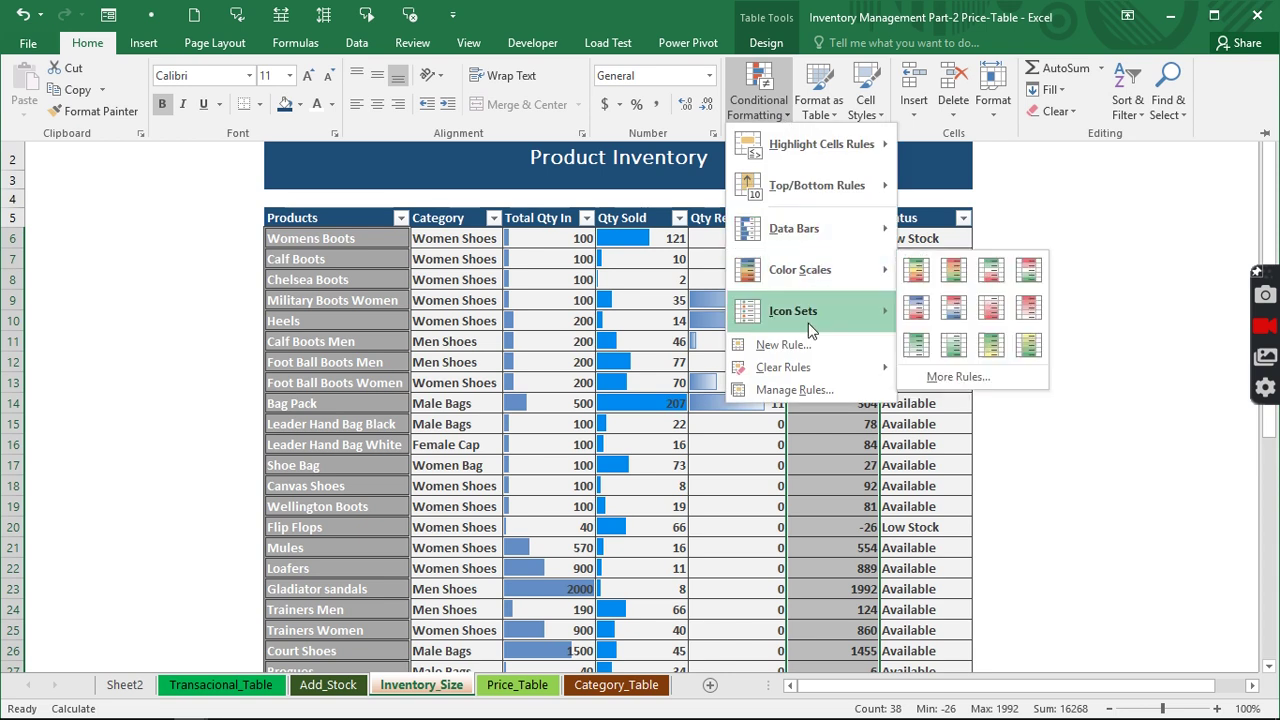
mouse_move(807, 312)
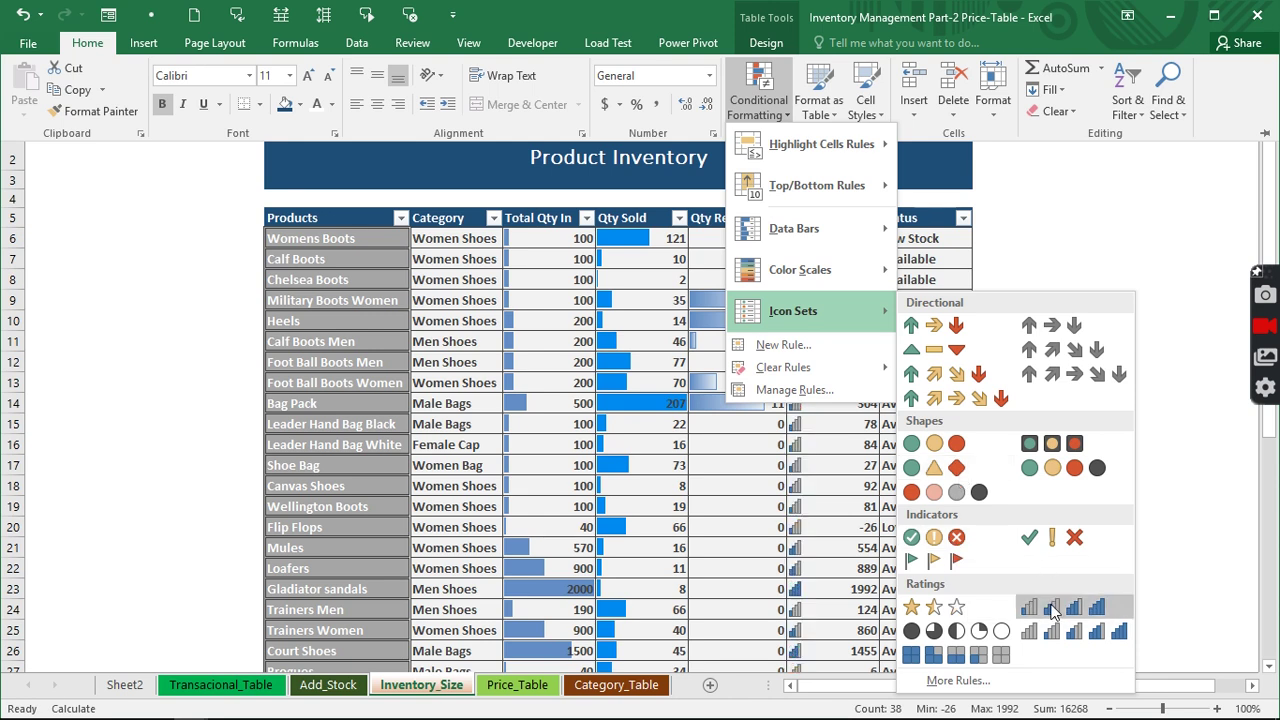
left_click(1052, 610)
left_click(815, 348)
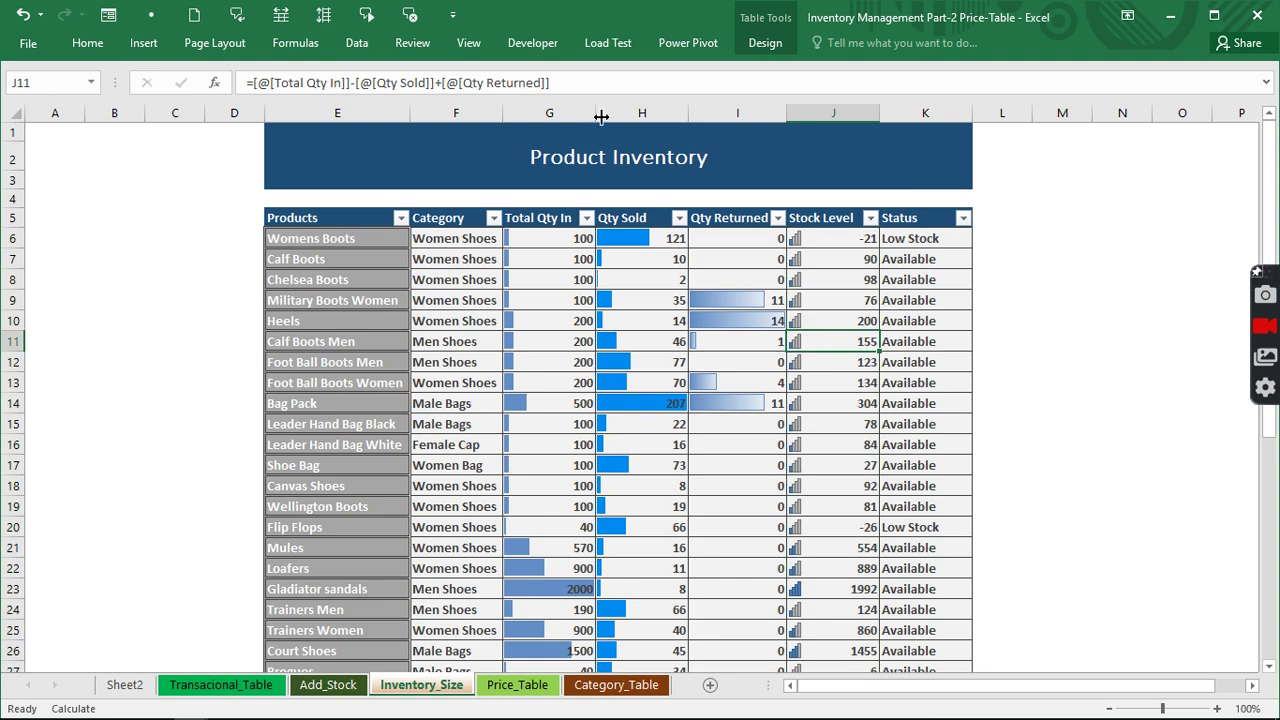
scroll(639, 333, "down", 3)
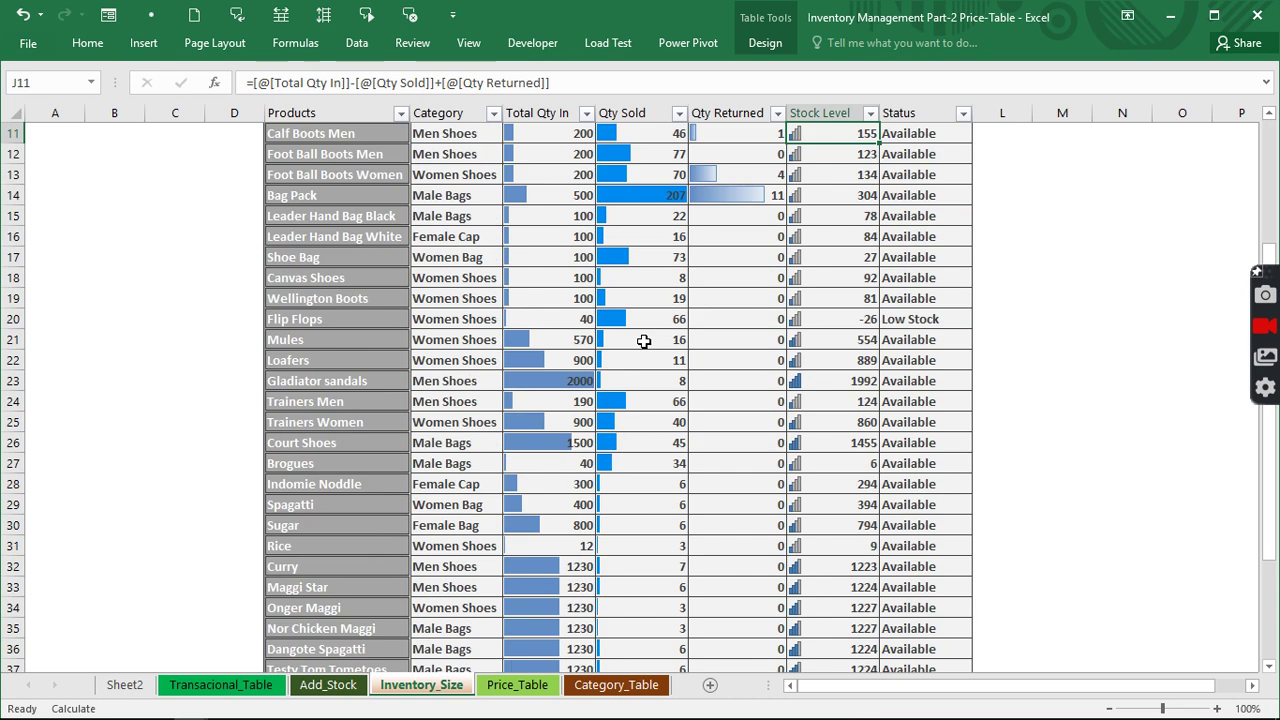
scroll(643, 341, "up", 3)
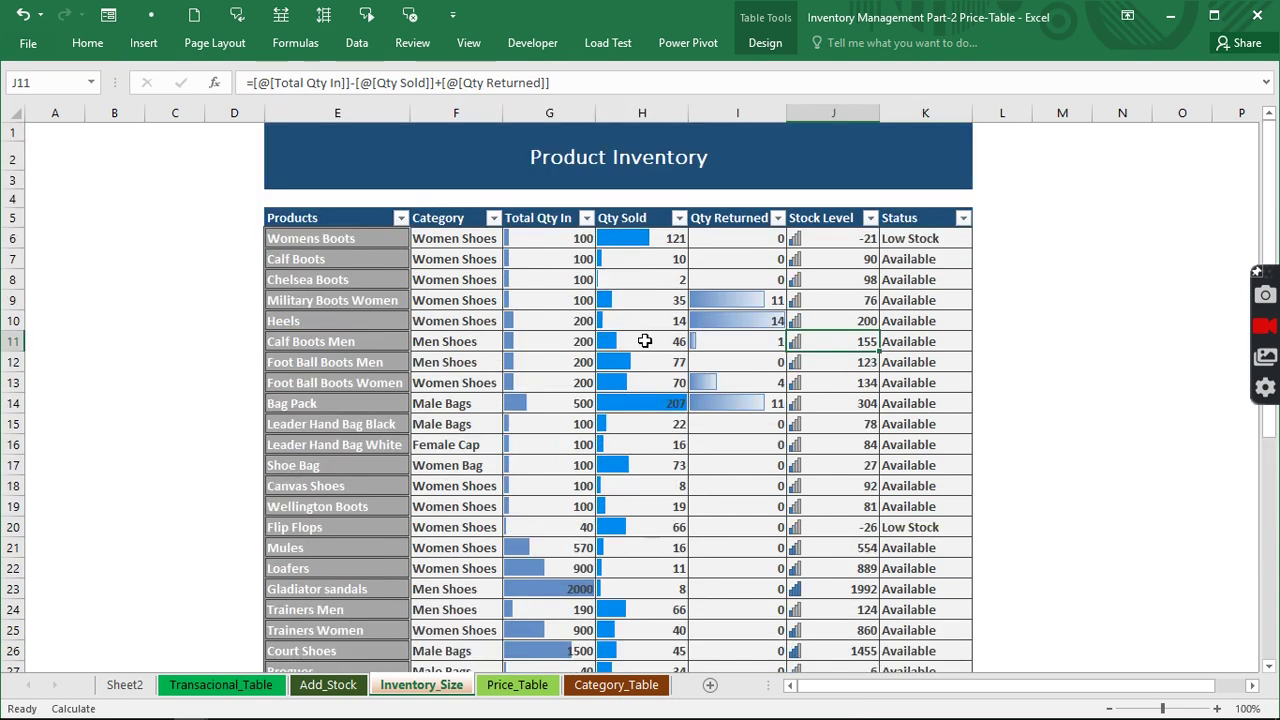
Switch to the Inventory management demo workbook and examine the conditional formatting of its Product Inventory table.
left_click(472, 50)
left_click(866, 111)
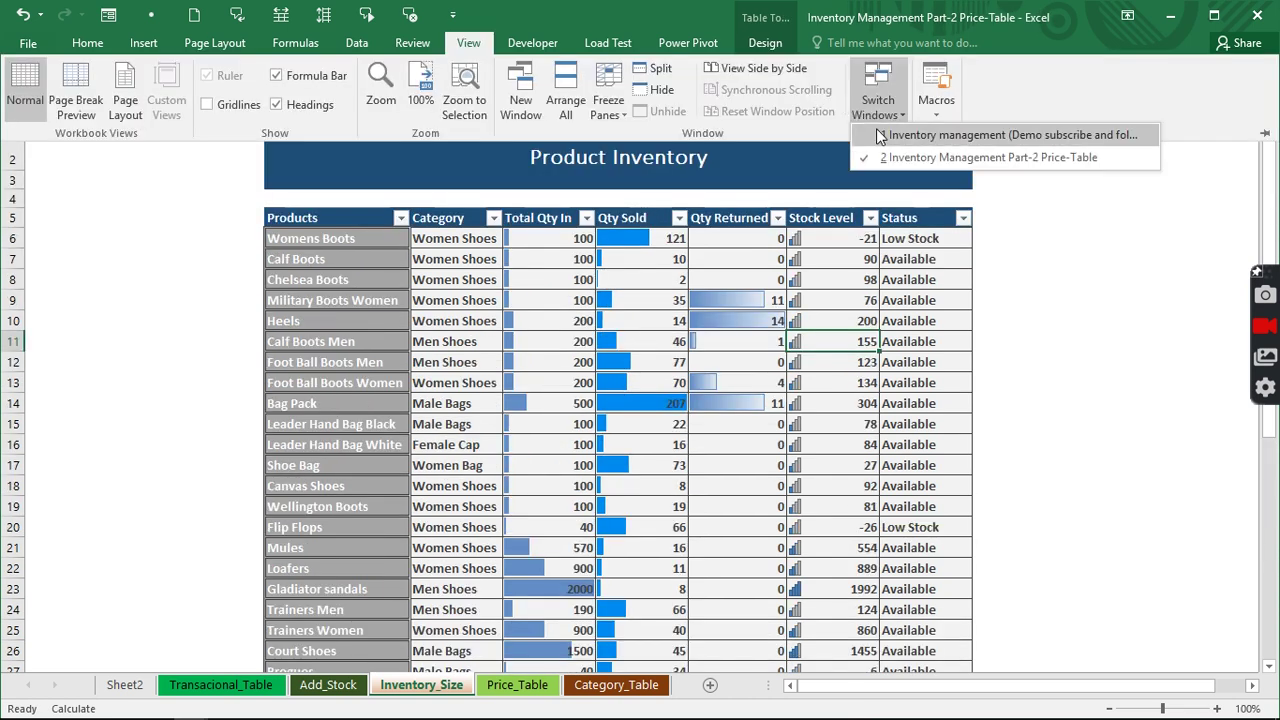
left_click(880, 135)
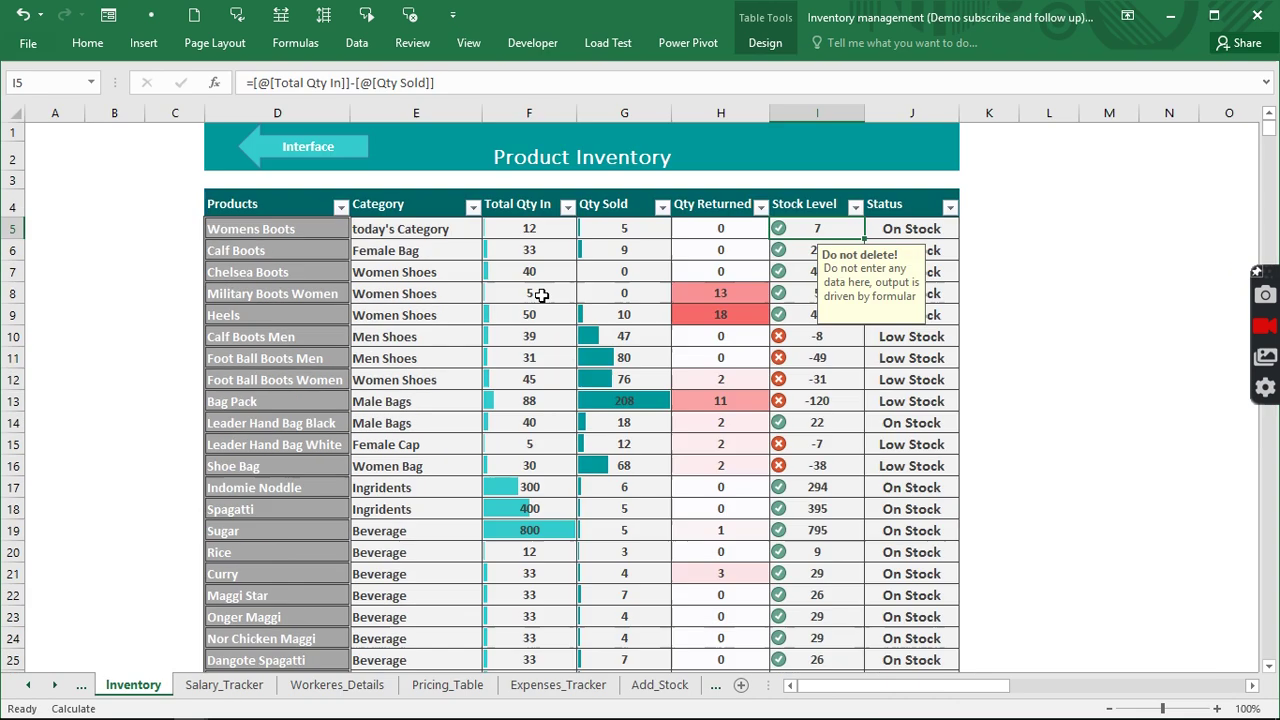
left_click(785, 338)
scroll(440, 352, "down", 3)
scroll(423, 337, "up", 3)
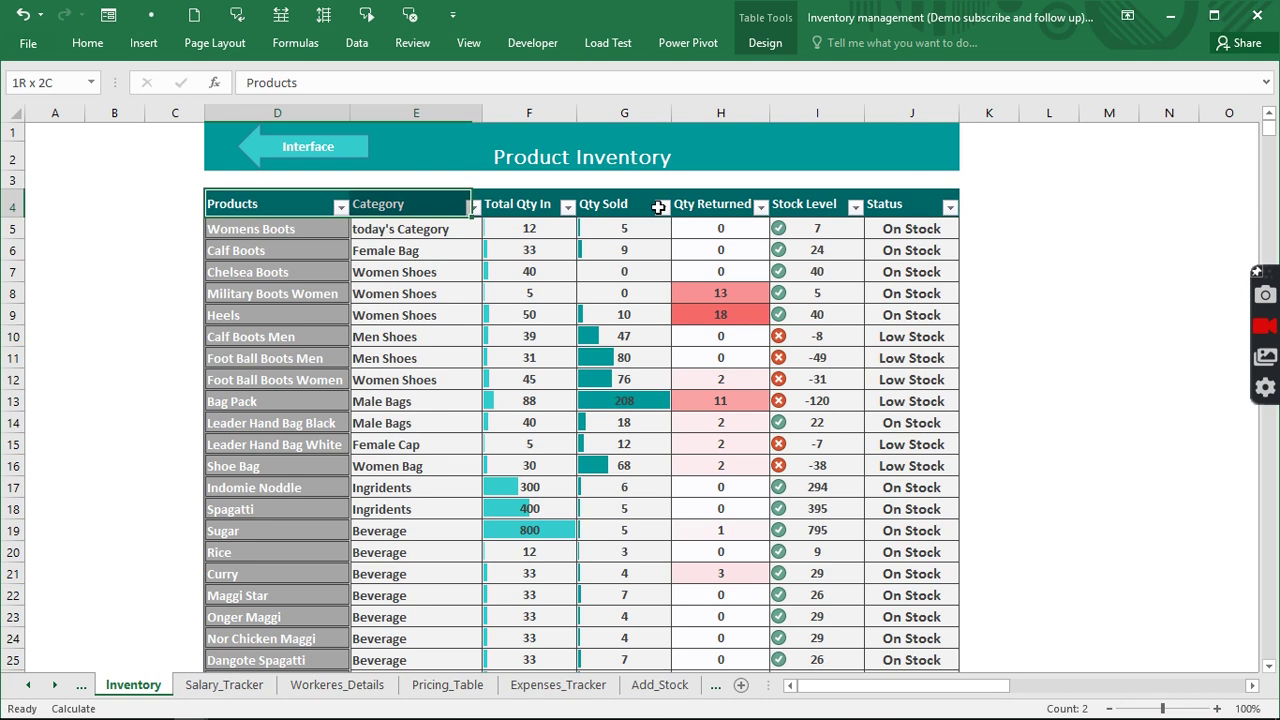